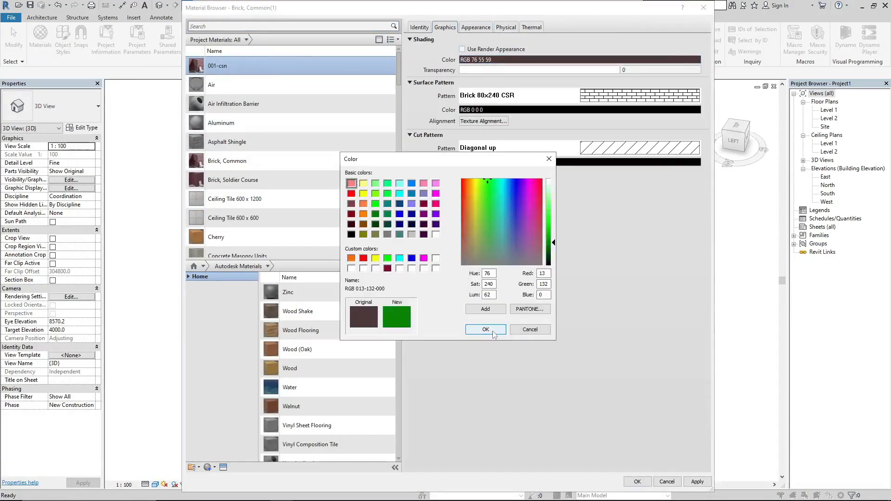
Set the shading color of the 001-csn material to RGB 13-132-0 and open its surface pattern selection
{"action": "left_click", "coordinate": [485, 329]}
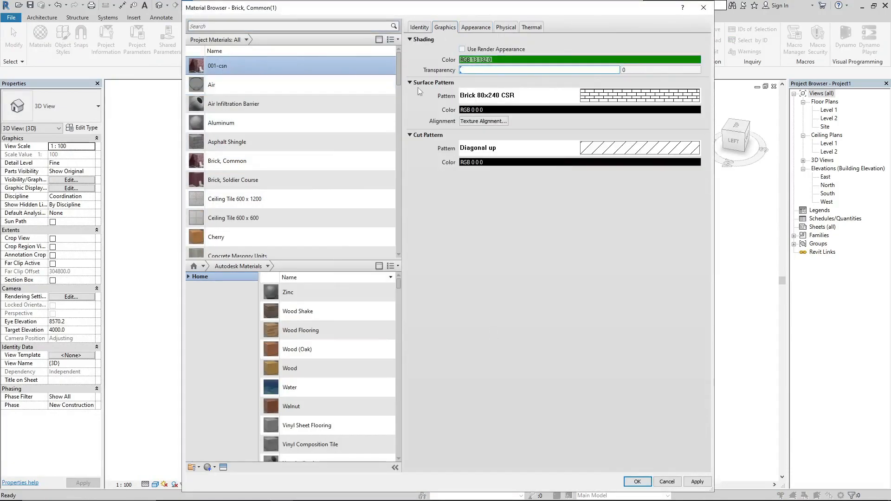
{"action": "left_click", "coordinate": [640, 96]}
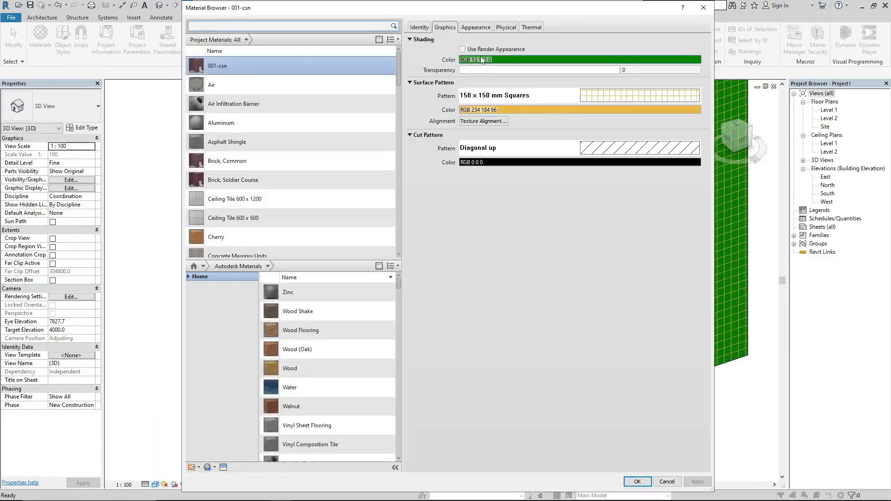
Set the appearance image of the 001-csn material to Brick_Herringbone_Red.png and finish the texture edit
{"action": "left_click", "coordinate": [476, 28]}
{"action": "left_click", "coordinate": [445, 27]}
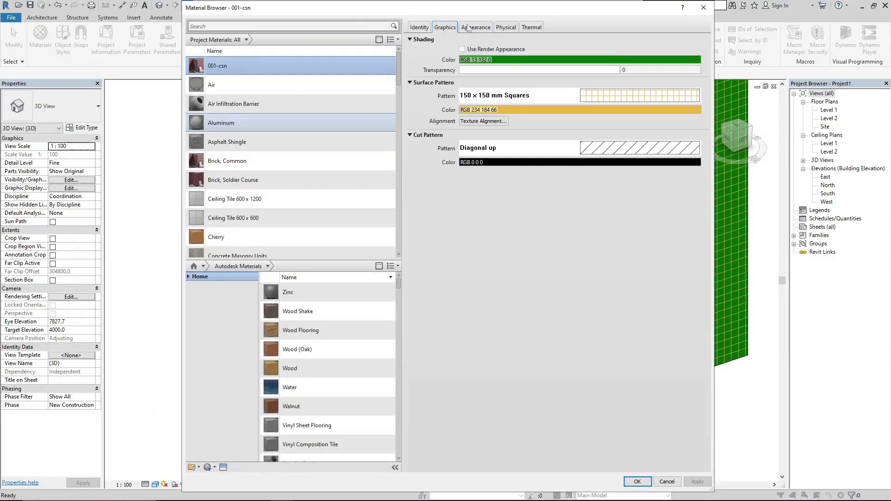
{"action": "left_click", "coordinate": [476, 28]}
{"action": "left_click", "coordinate": [576, 175]}
{"action": "left_click", "coordinate": [285, 175]}
{"action": "double_click", "coordinate": [204, 165]}
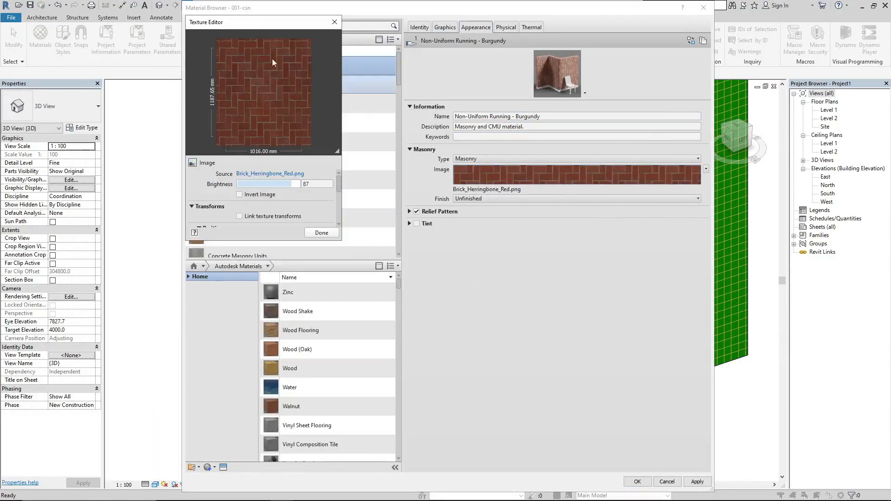
{"action": "left_click", "coordinate": [195, 204]}
{"action": "left_click", "coordinate": [323, 240]}
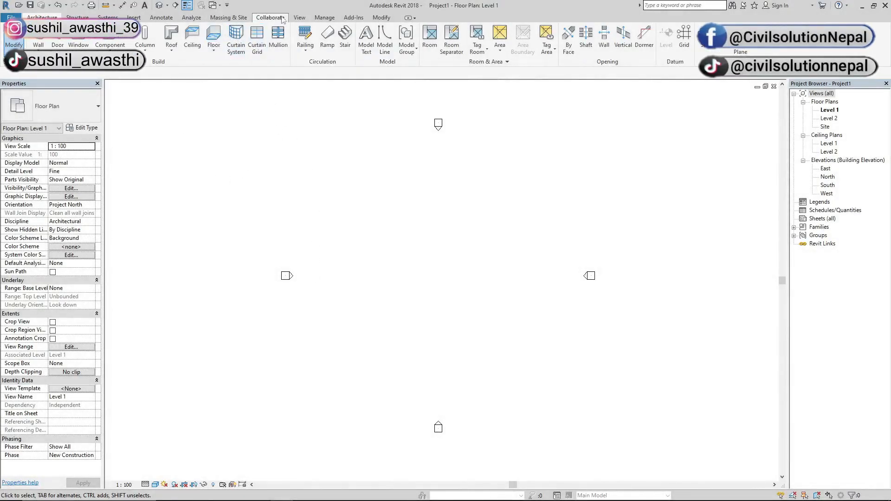
Open the Material Browser, widen it, and position it so both material lists have enough room
{"action": "left_click", "coordinate": [325, 18]}
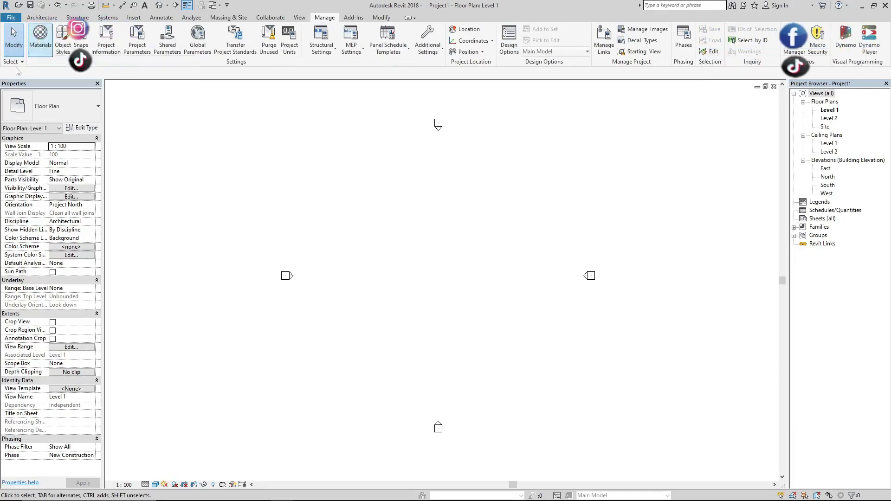
{"action": "left_click", "coordinate": [32, 46]}
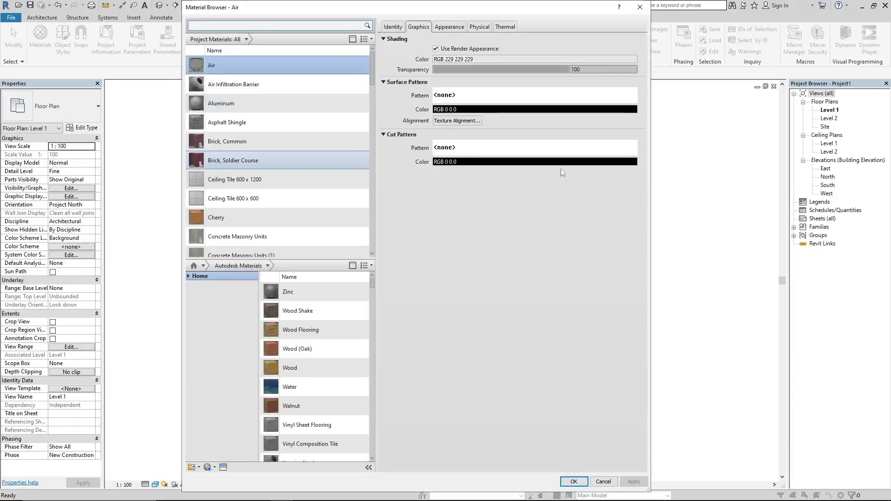
{"action": "left_click_drag", "start_coordinate": [411, 3], "coordinate": [412, 158]}
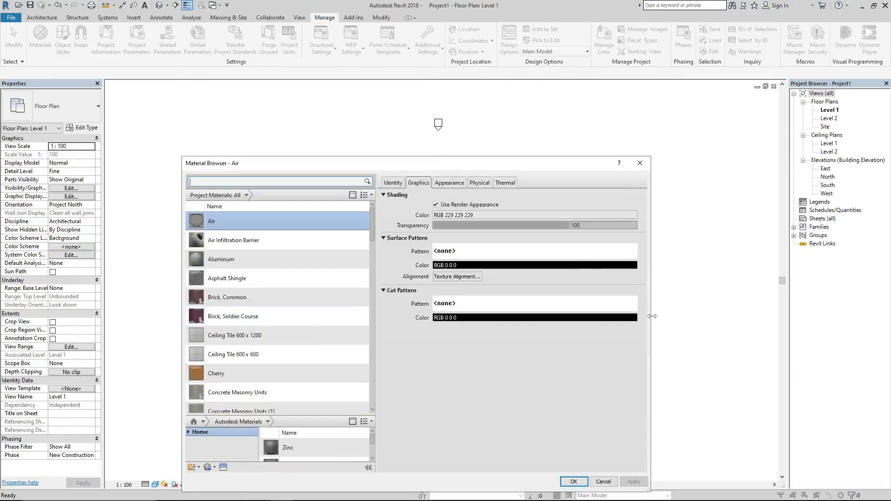
{"action": "left_click_drag", "start_coordinate": [651, 315], "coordinate": [714, 308]}
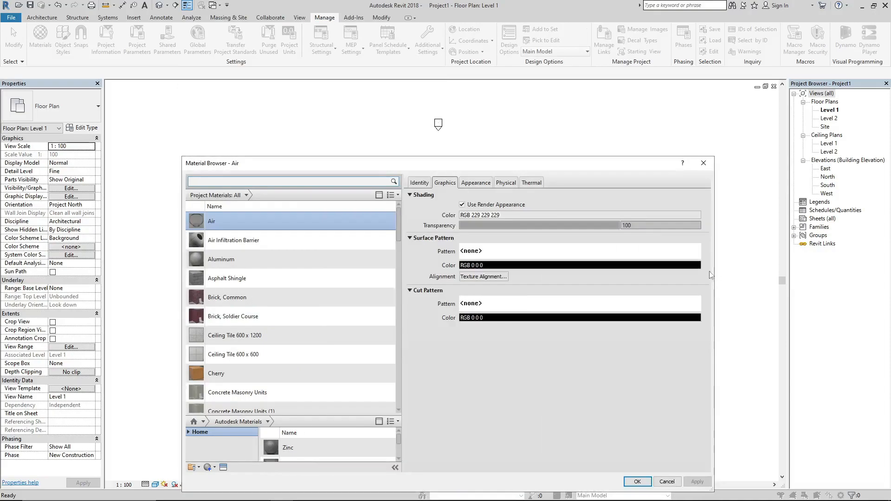
{"action": "left_click_drag", "start_coordinate": [383, 156], "coordinate": [394, 1]}
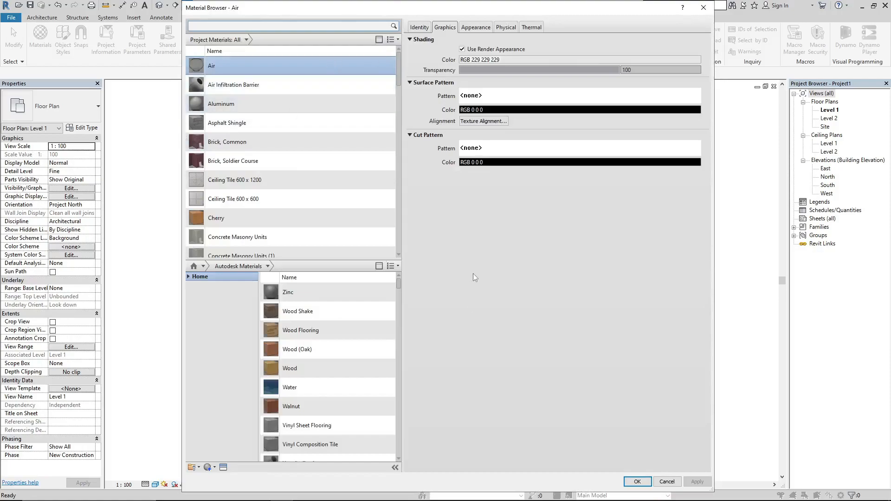
Examine the project materials list and the Autodesk Materials library, collapsing and restoring the library list
{"action": "scroll", "coordinate": [354, 130], "scroll_direction": "down", "scroll_amount": 1}
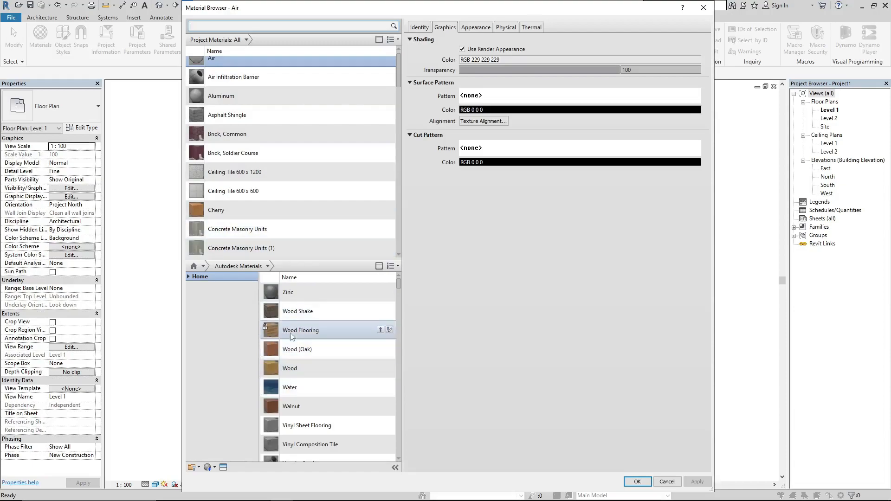
{"action": "scroll", "coordinate": [388, 58], "scroll_direction": "up", "scroll_amount": 1}
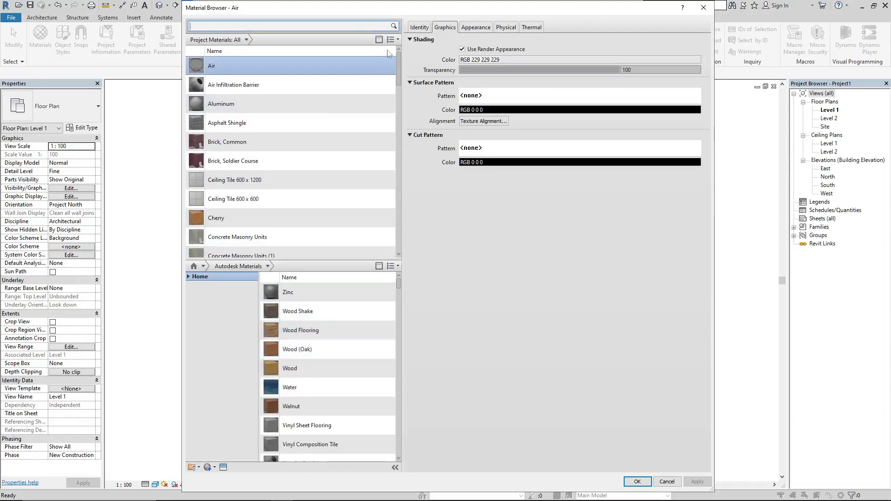
{"action": "left_click", "coordinate": [380, 40]}
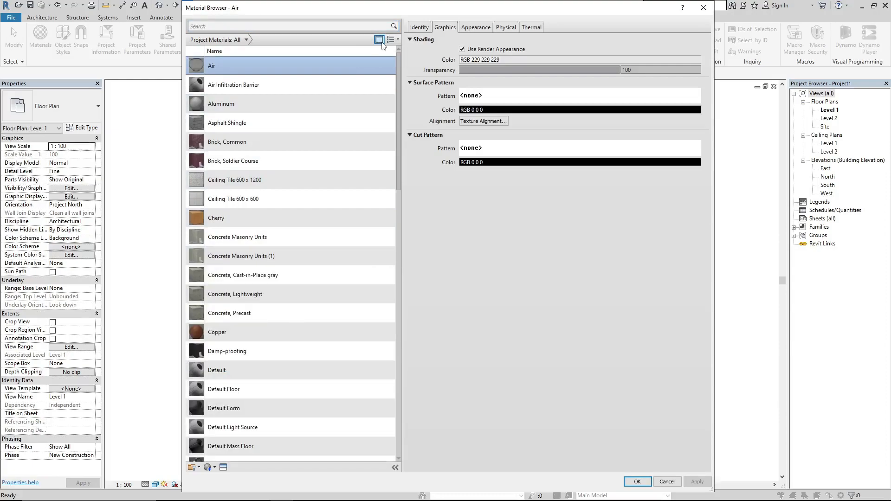
{"action": "left_click", "coordinate": [381, 42]}
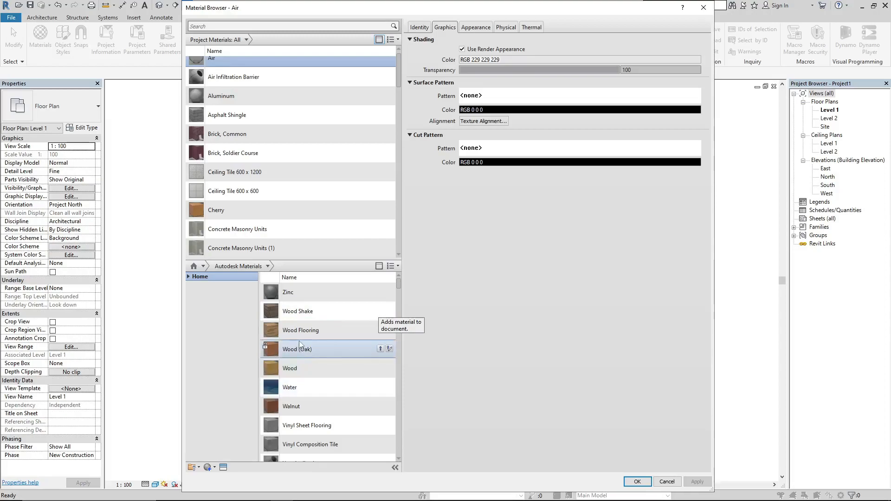
{"action": "scroll", "coordinate": [327, 351], "scroll_direction": "down", "scroll_amount": 1}
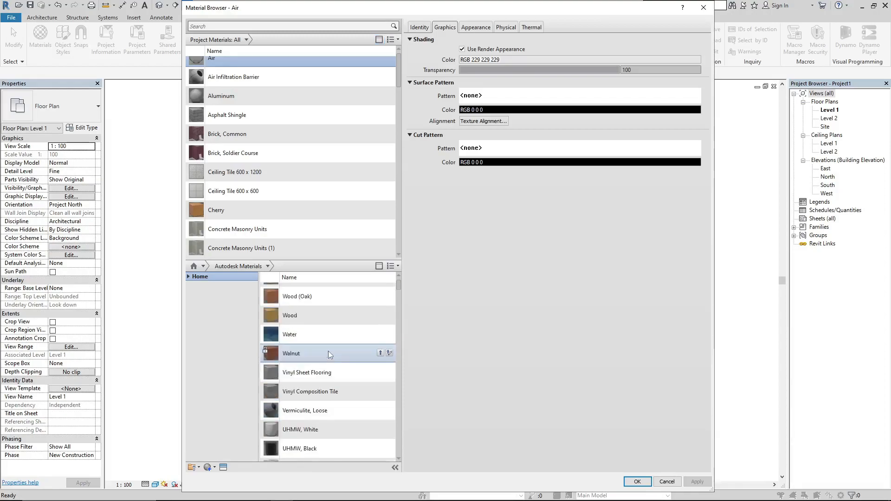
{"action": "scroll", "coordinate": [327, 352], "scroll_direction": "down", "scroll_amount": 3}
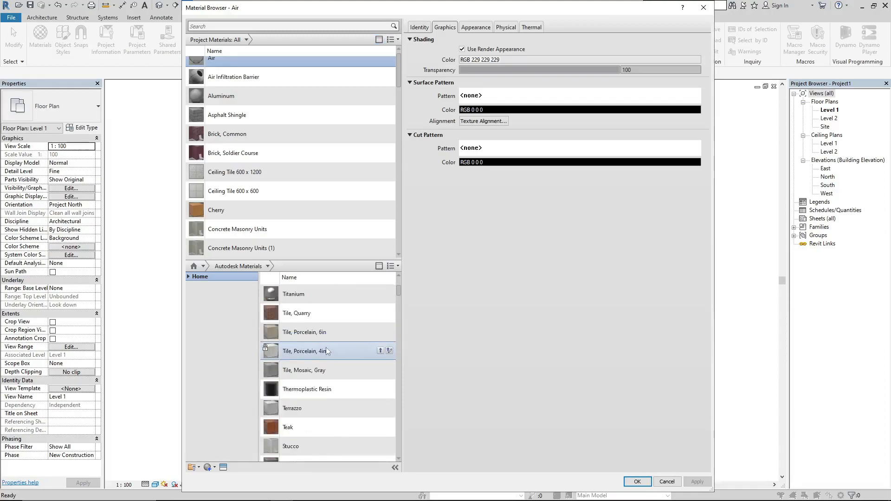
{"action": "scroll", "coordinate": [328, 351], "scroll_direction": "down", "scroll_amount": 2}
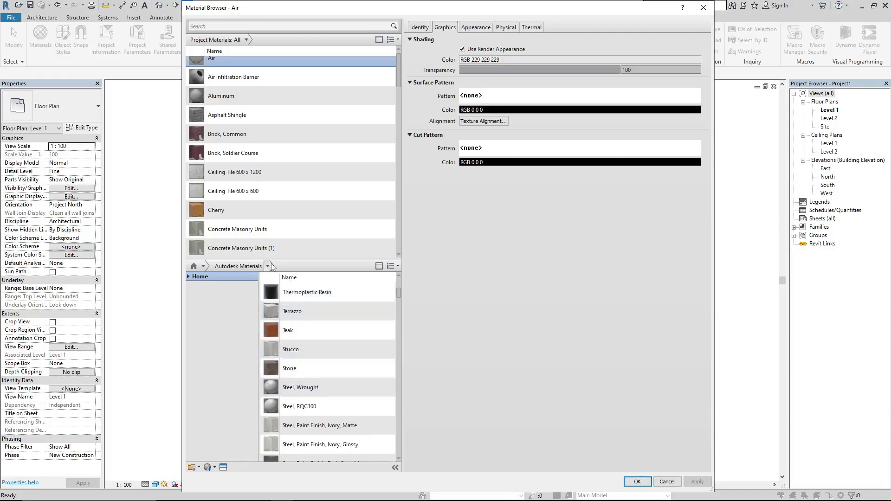
Limit the Autodesk Materials library to Masonry and try to add Brick, Soldier Course to the project materials
{"action": "left_click", "coordinate": [269, 265]}
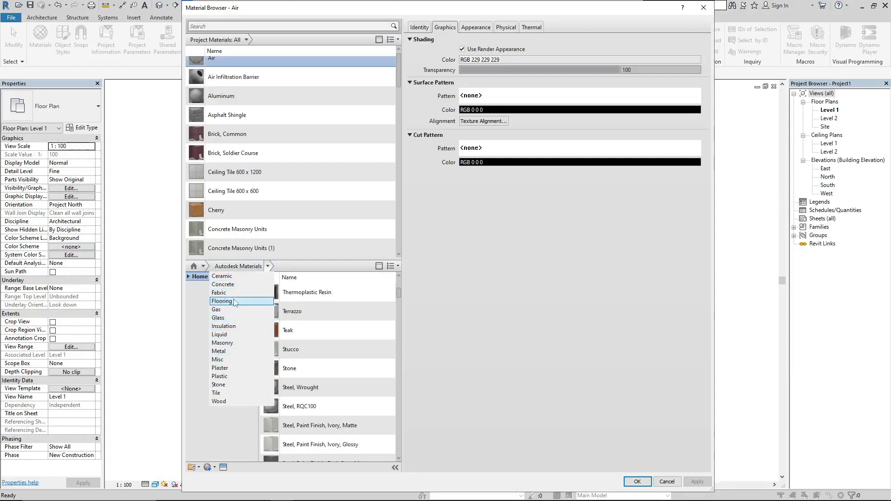
{"action": "left_click", "coordinate": [221, 344]}
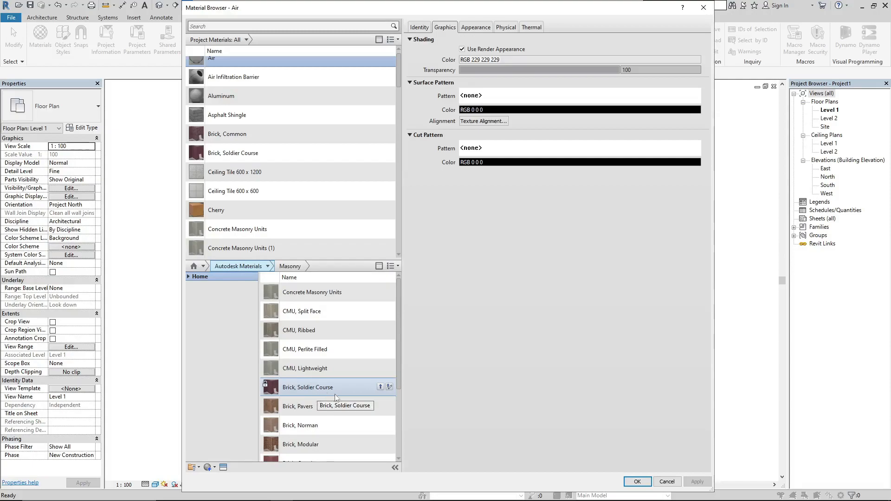
{"action": "left_click", "coordinate": [380, 387]}
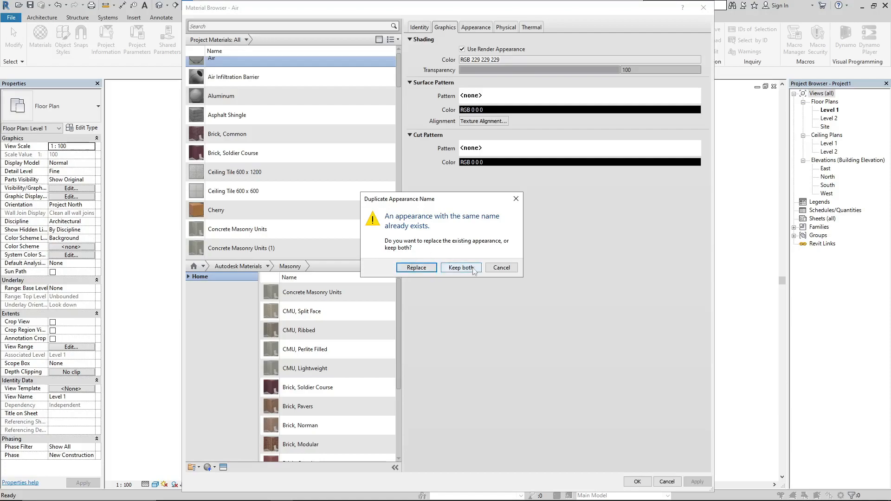
{"action": "left_click", "coordinate": [501, 268]}
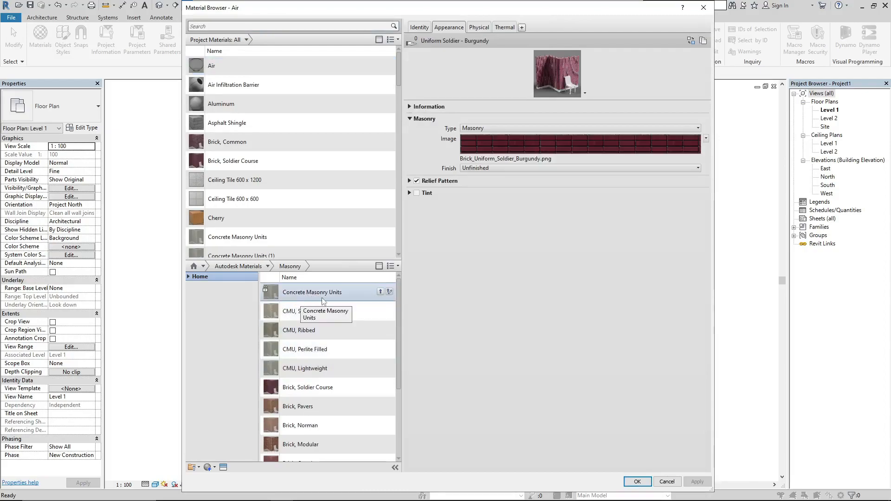
Try to add Concrete Masonry Units to the project materials, and add Brick, Modular from the Masonry library
{"action": "left_click_drag", "start_coordinate": [316, 292], "coordinate": [261, 231]}
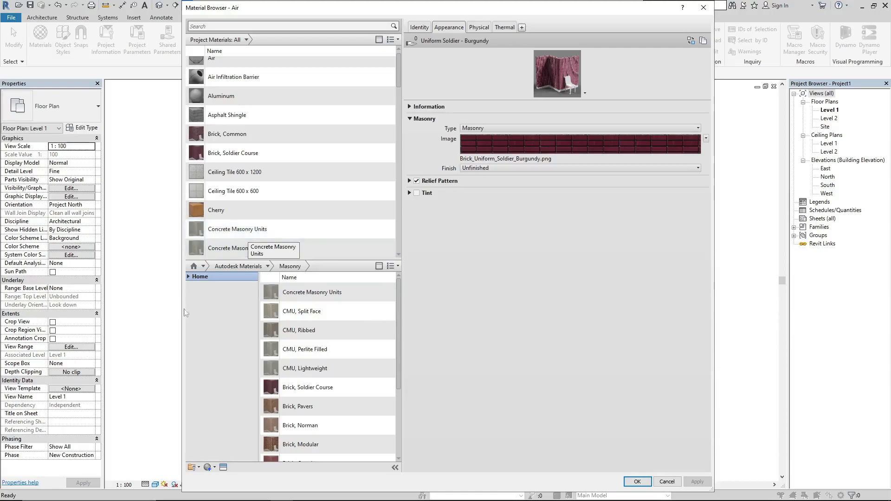
{"action": "left_click", "coordinate": [380, 444]}
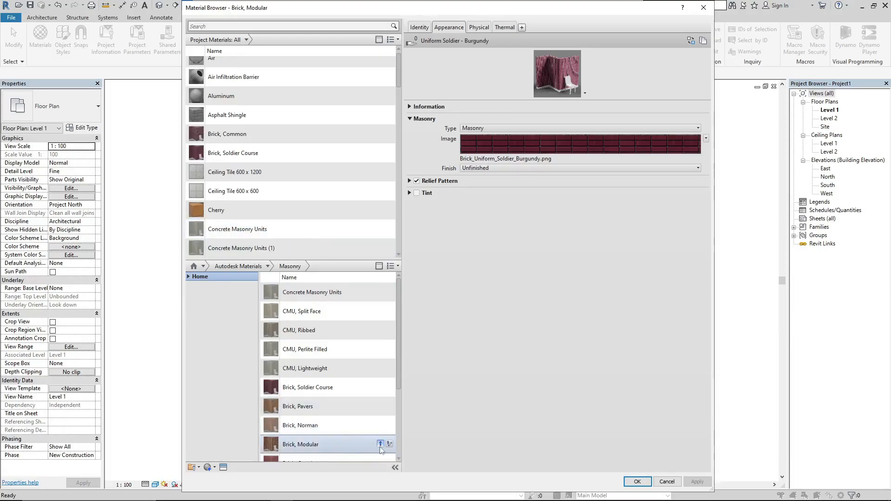
{"action": "scroll", "coordinate": [349, 330], "scroll_direction": "down", "scroll_amount": 1}
{"action": "scroll", "coordinate": [238, 153], "scroll_direction": "down", "scroll_amount": 1}
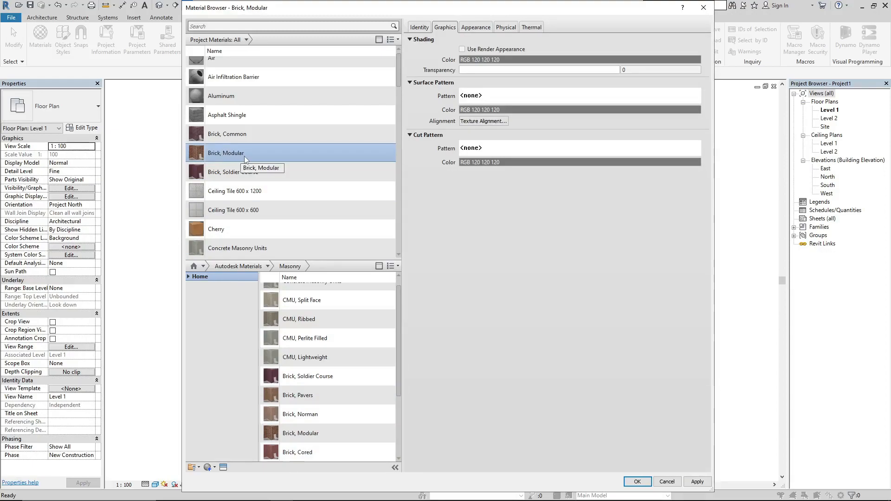
{"action": "scroll", "coordinate": [239, 96], "scroll_direction": "up", "scroll_amount": 1}
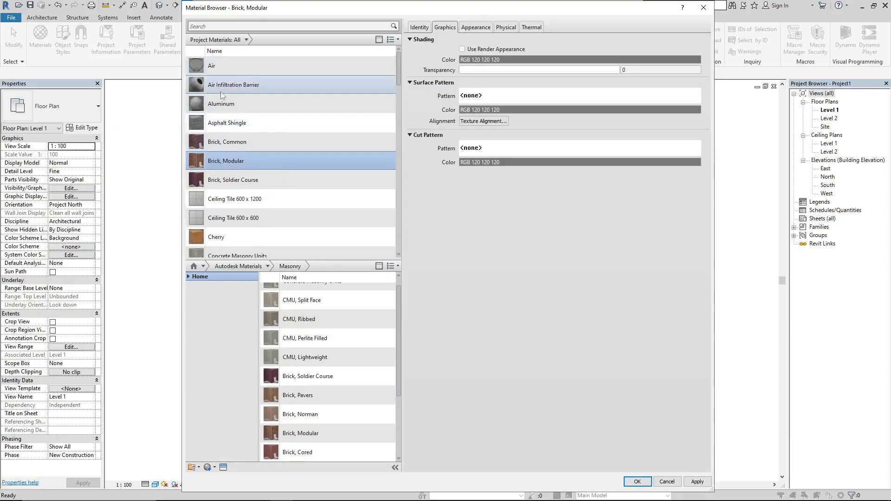
{"action": "scroll", "coordinate": [269, 160], "scroll_direction": "down", "scroll_amount": 1}
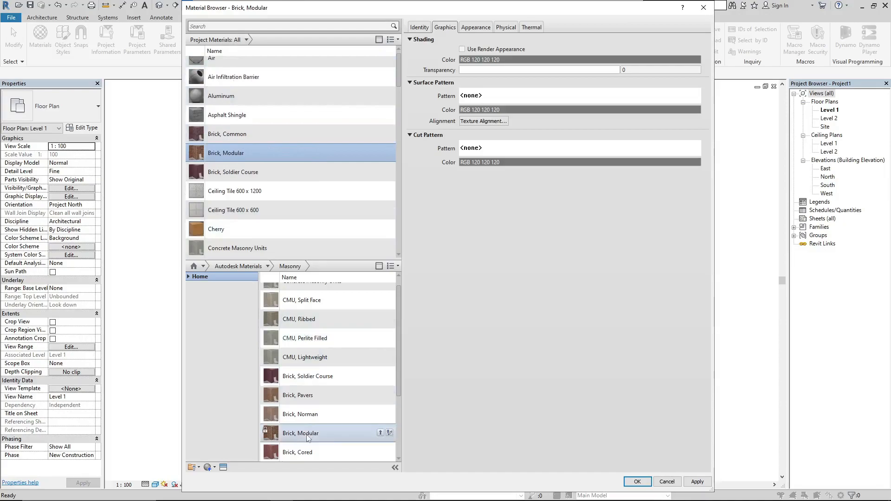
{"action": "scroll", "coordinate": [343, 348], "scroll_direction": "up", "scroll_amount": 1}
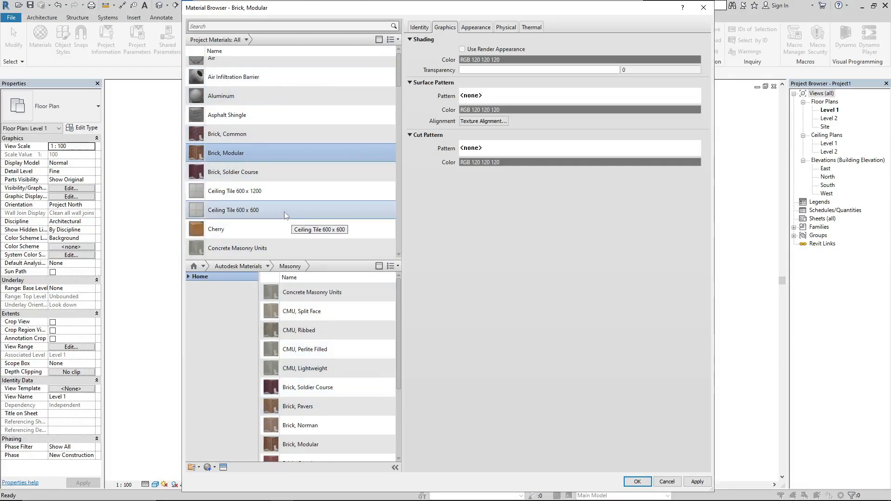
Search the materials for "Brick"
{"action": "scroll", "coordinate": [284, 211], "scroll_direction": "down", "scroll_amount": 3}
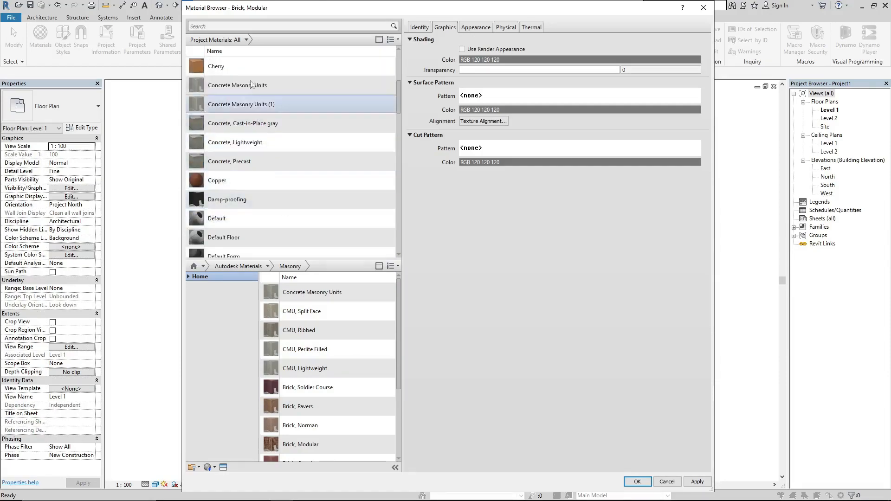
{"action": "left_click", "coordinate": [224, 26]}
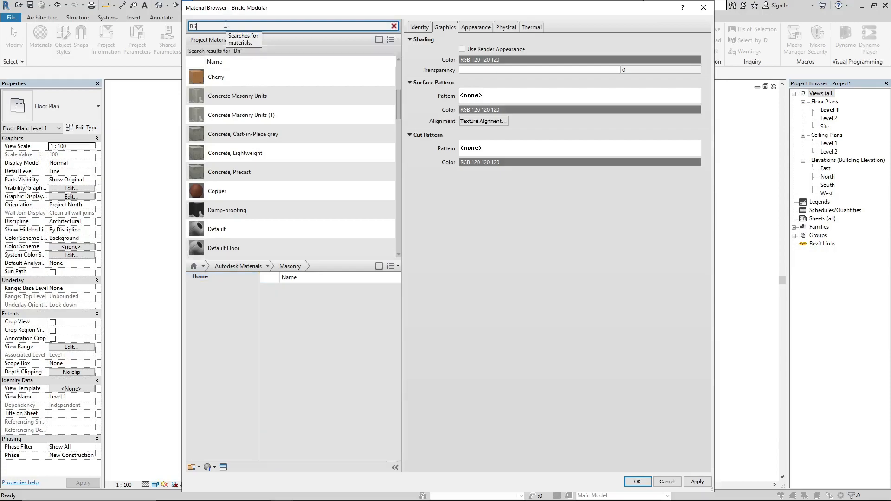
{"action": "type", "text": "ck"}
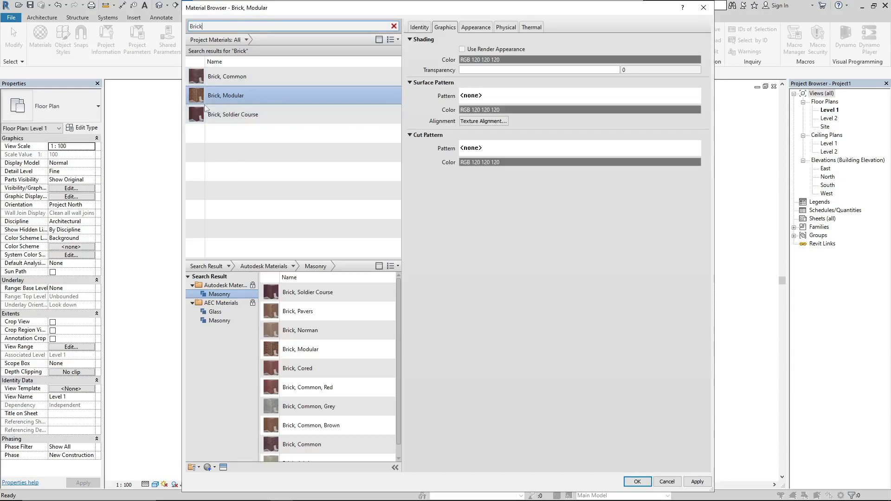
Duplicate the Brick, Common project material and name the copy 001 CSN-BRICK
{"action": "left_click", "coordinate": [238, 76]}
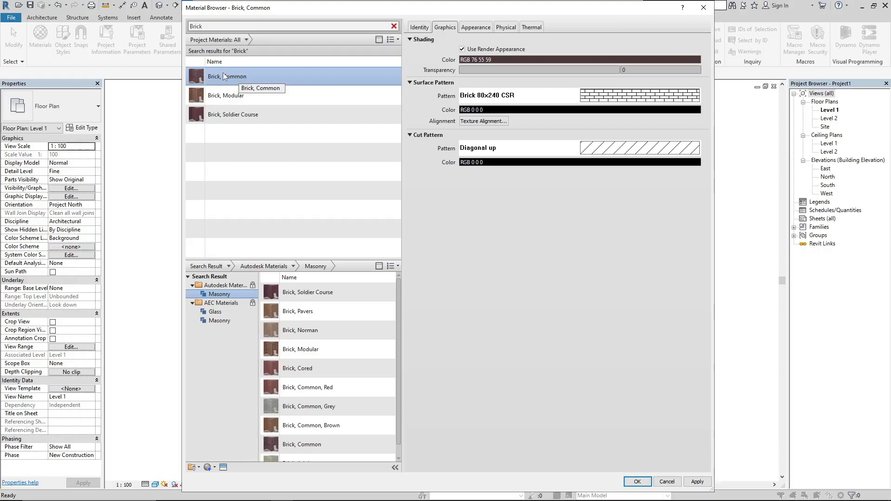
{"action": "right_click", "coordinate": [223, 76]}
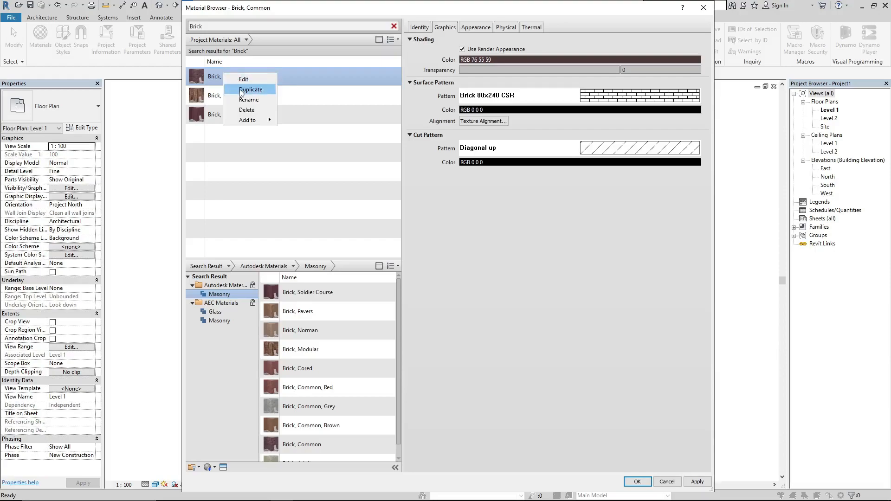
{"action": "left_click", "coordinate": [240, 89]}
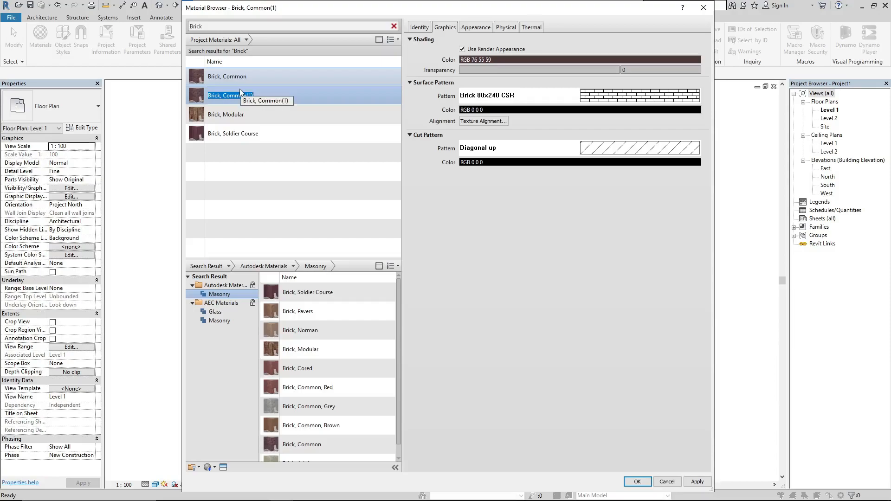
{"action": "type", "text": "C"}
{"action": "type", "text": "SN-BRICK"}
{"action": "type", "text": "001"}
{"action": "key", "text": "Return"}
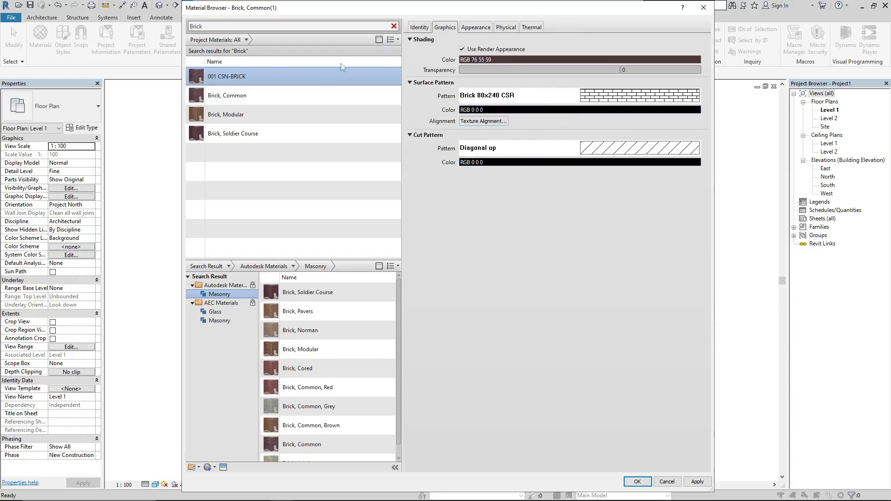
Compare the graphics settings of Brick, Modular and 001 CSN-BRICK, and check the name in the identity information of 001 CSN-BRICK
{"action": "left_click", "coordinate": [231, 113]}
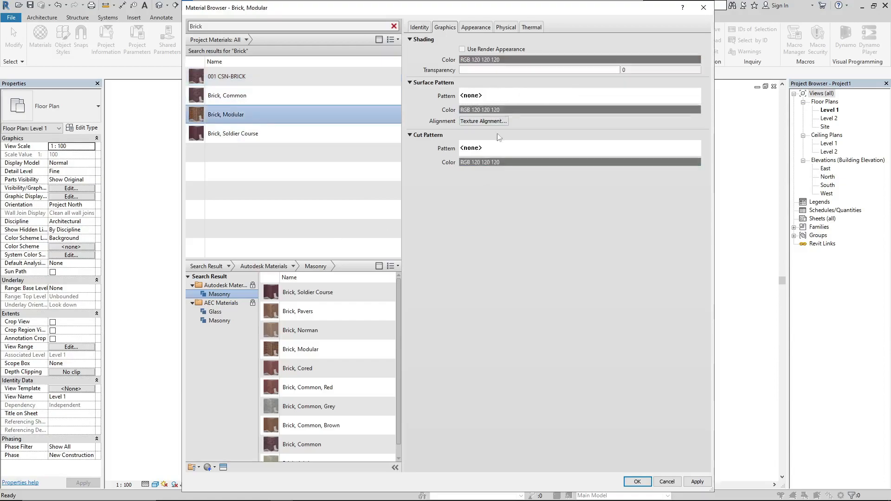
{"action": "left_click", "coordinate": [324, 84]}
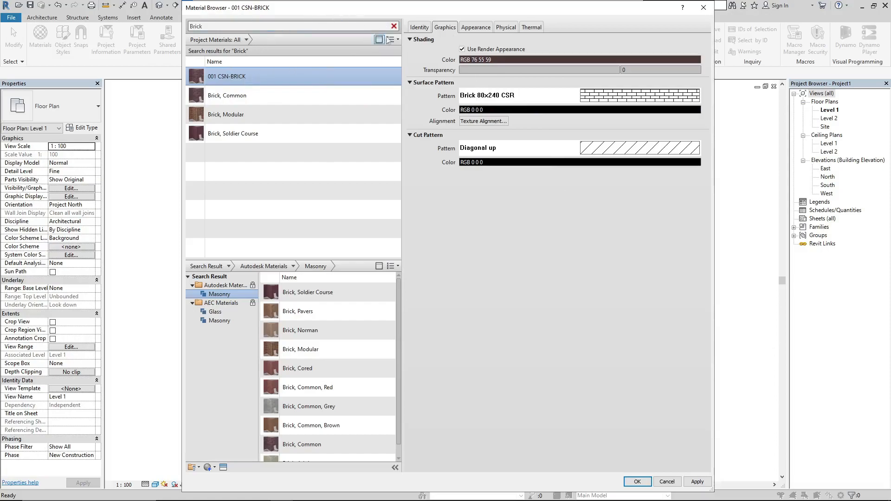
{"action": "left_click", "coordinate": [412, 29]}
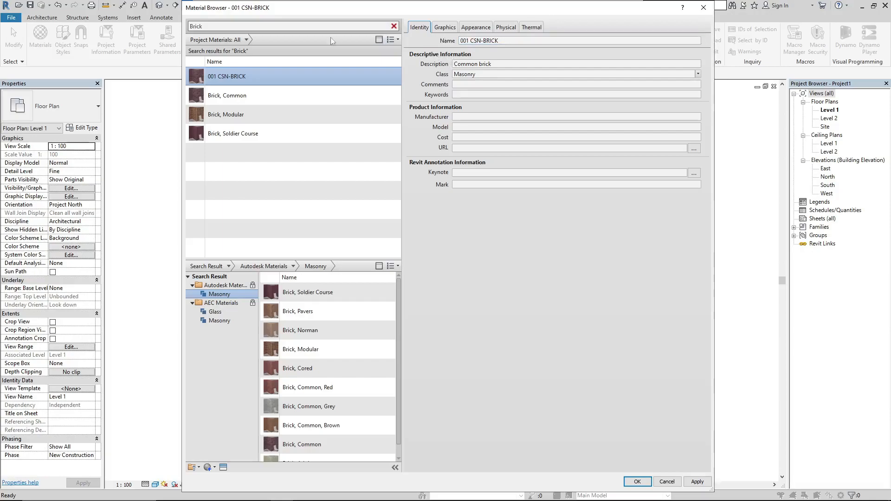
{"action": "left_click", "coordinate": [487, 40]}
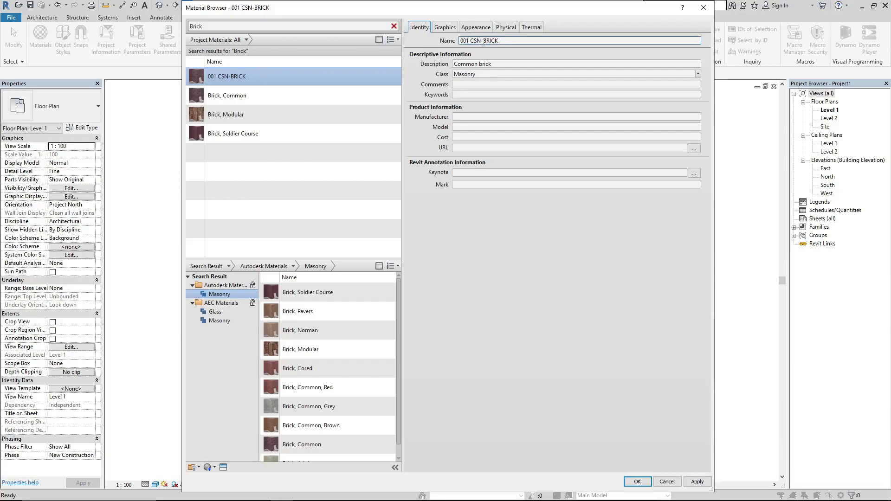
{"action": "left_click_drag", "start_coordinate": [460, 41], "coordinate": [509, 37]}
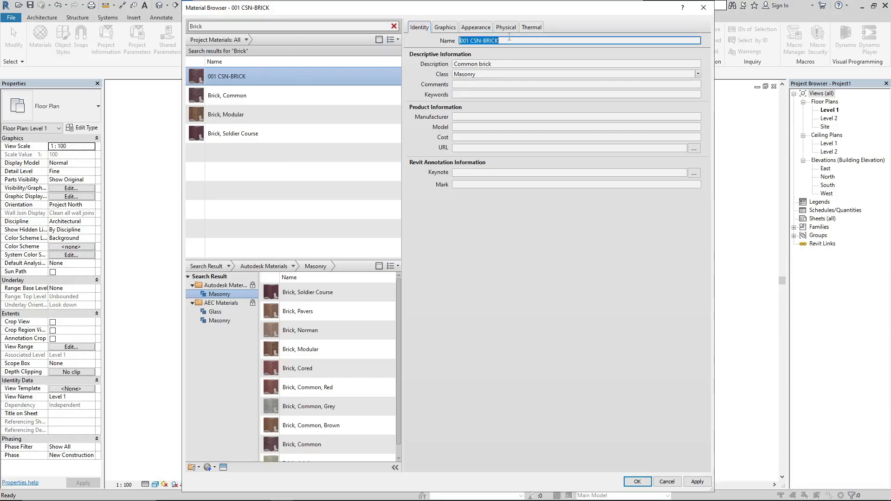
Review the description, class options, comments and keywords of 001 CSN-BRICK, and close the Material Browser without applying
{"action": "left_click", "coordinate": [409, 75]}
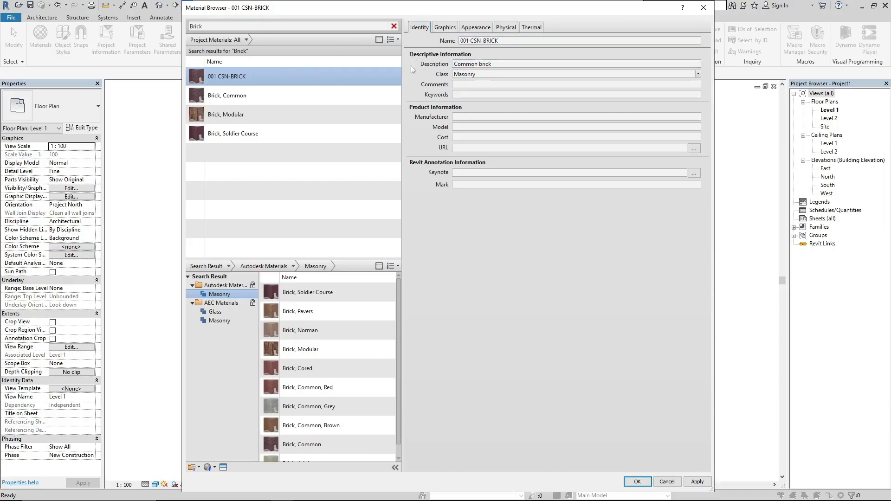
{"action": "left_click", "coordinate": [456, 66]}
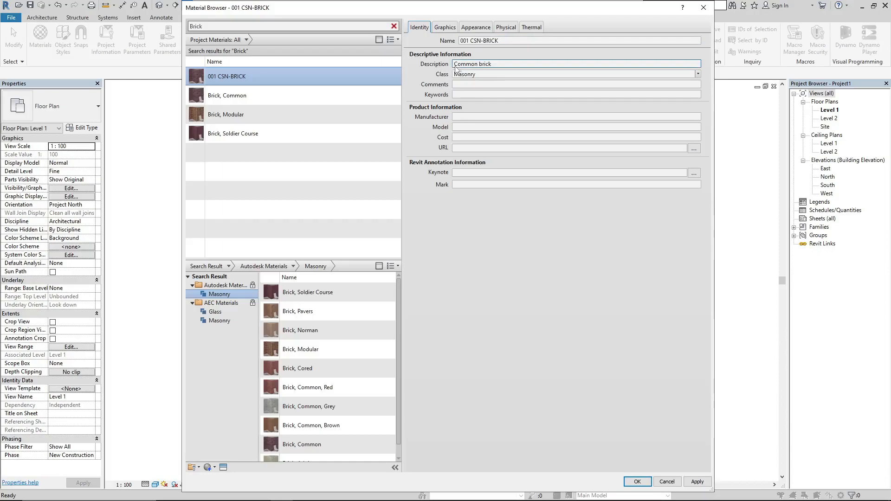
{"action": "left_click", "coordinate": [502, 76]}
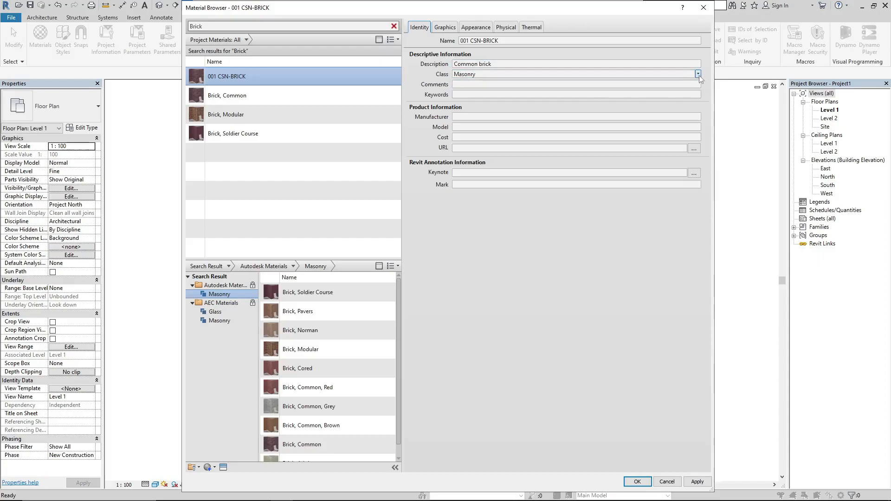
{"action": "left_click", "coordinate": [698, 74]}
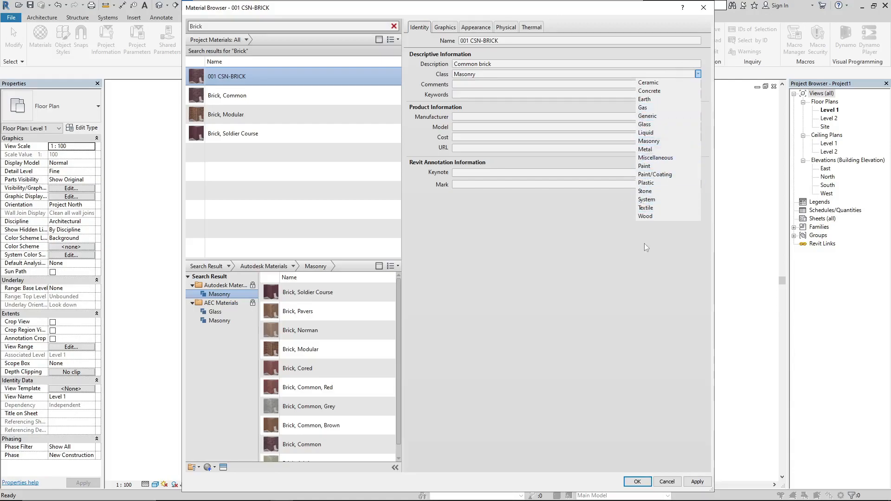
{"action": "left_click", "coordinate": [403, 89]}
{"action": "left_click", "coordinate": [481, 96]}
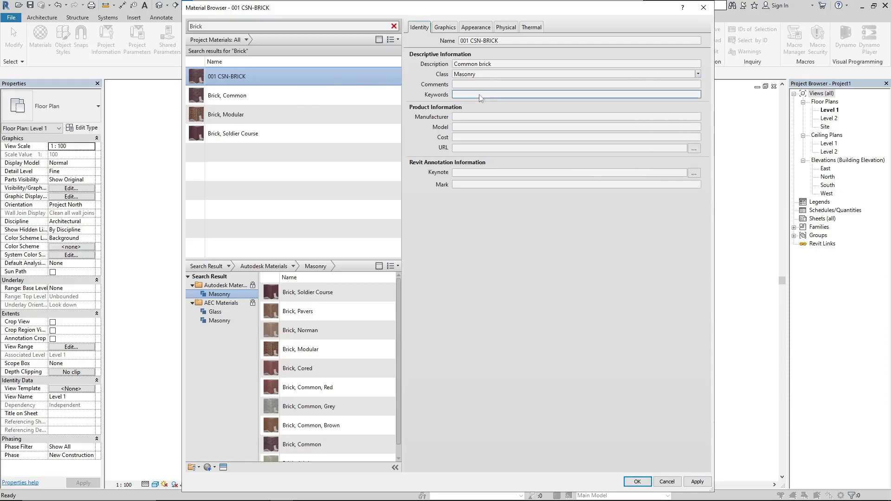
{"action": "left_click", "coordinate": [488, 84]}
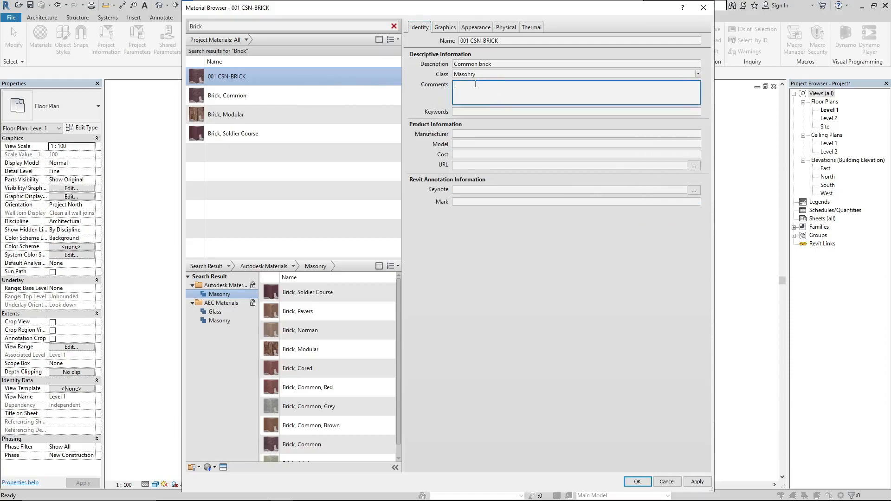
{"action": "left_click", "coordinate": [465, 112]}
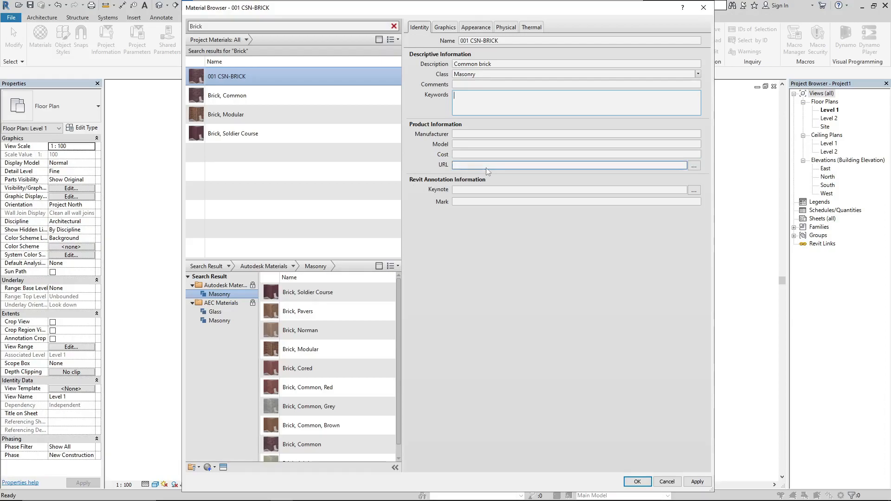
{"action": "left_click", "coordinate": [444, 28]}
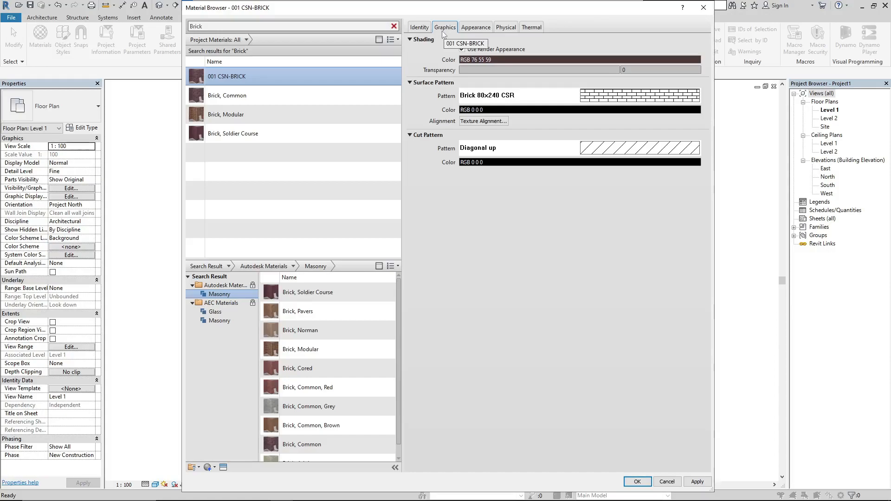
{"action": "left_click", "coordinate": [703, 8]}
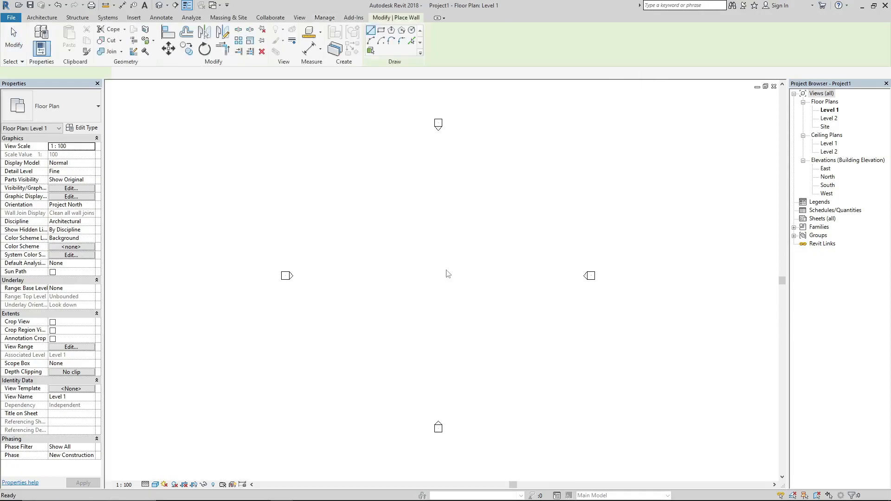
Draw a straight north-south Generic - 200mm wall about 11000 mm long on Level 1, between the elevation markers
{"action": "left_click", "coordinate": [394, 189]}
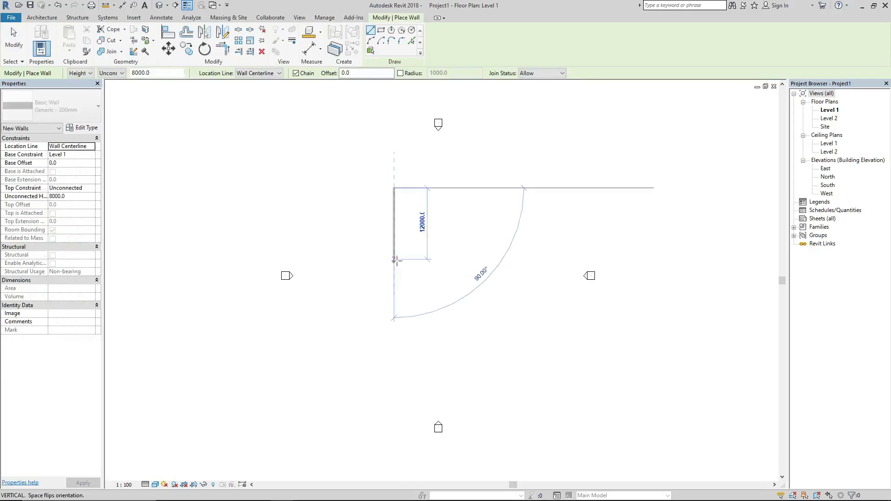
{"action": "left_click", "coordinate": [395, 255]}
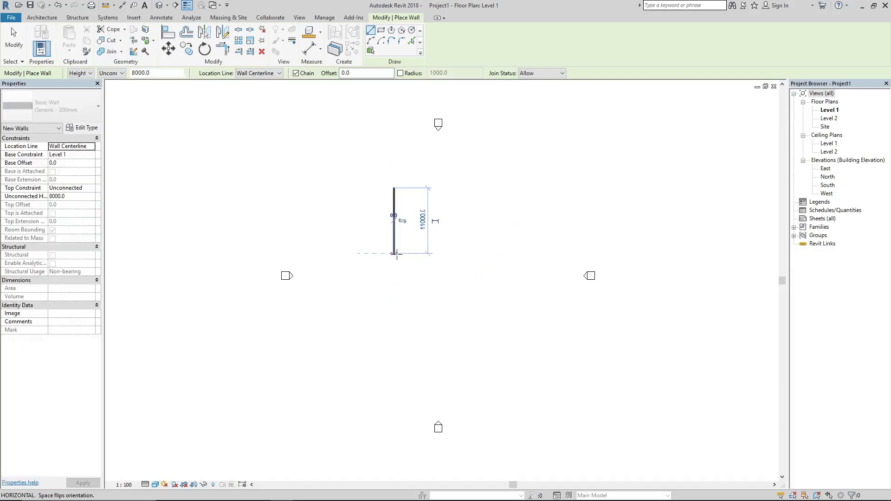
{"action": "key", "text": "Escape"}
{"action": "key", "text": "Escape"}
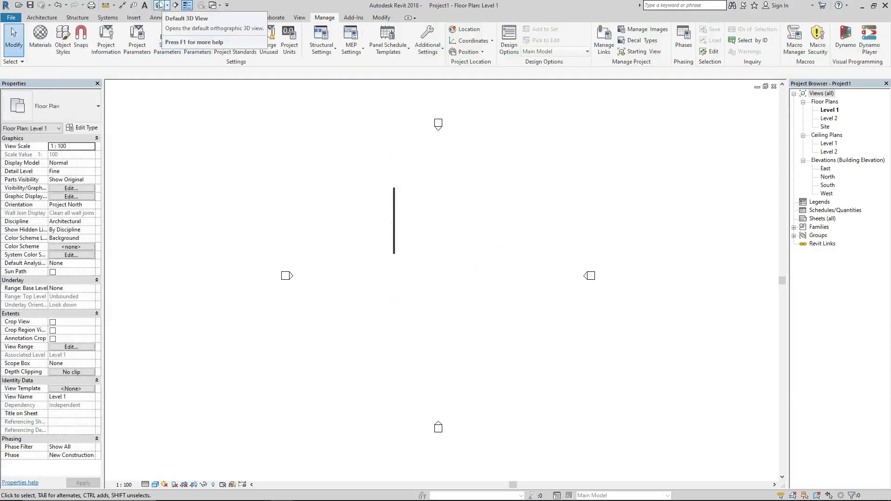
Show the wall in the default 3D view with Fine detail level and Shaded visual style, seen from its left side
{"action": "left_click", "coordinate": [159, 5]}
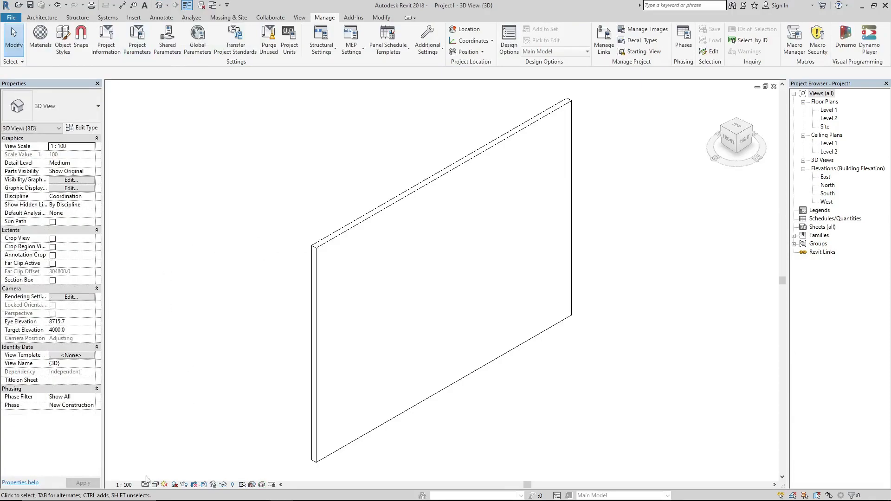
{"action": "left_click", "coordinate": [146, 484]}
{"action": "left_click", "coordinate": [157, 474]}
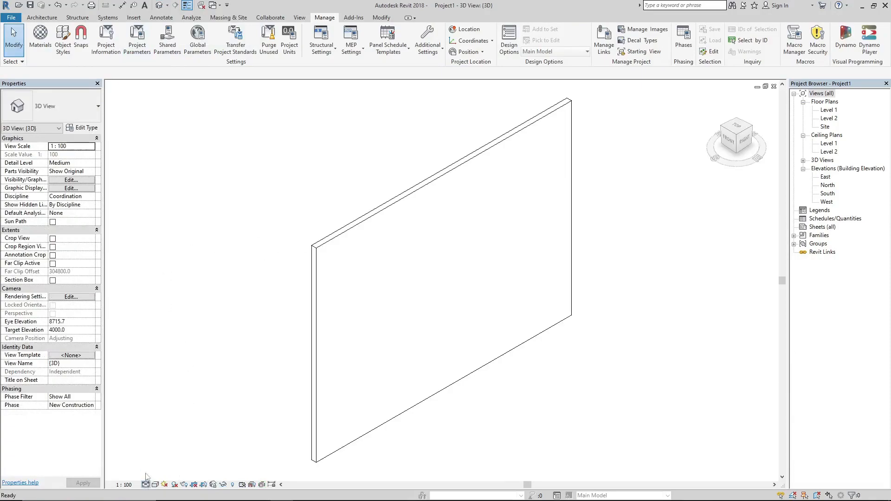
{"action": "left_click", "coordinate": [155, 485]}
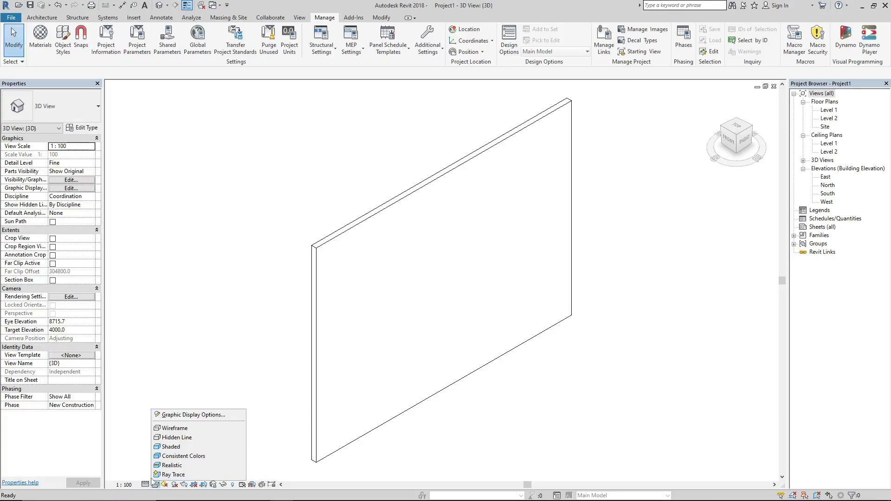
{"action": "left_click", "coordinate": [174, 447]}
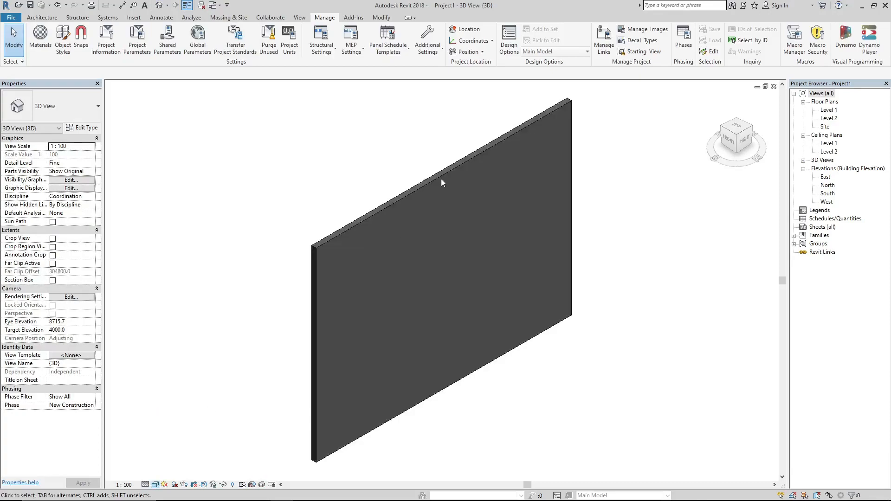
{"action": "mouse_move", "coordinate": [308, 209]}
{"action": "middle_mouse_down", "text": "shift"}
{"action": "mouse_move", "coordinate": [358, 229]}
{"action": "mouse_move", "coordinate": [573, 207]}
{"action": "middle_mouse_up", "text": "shift"}
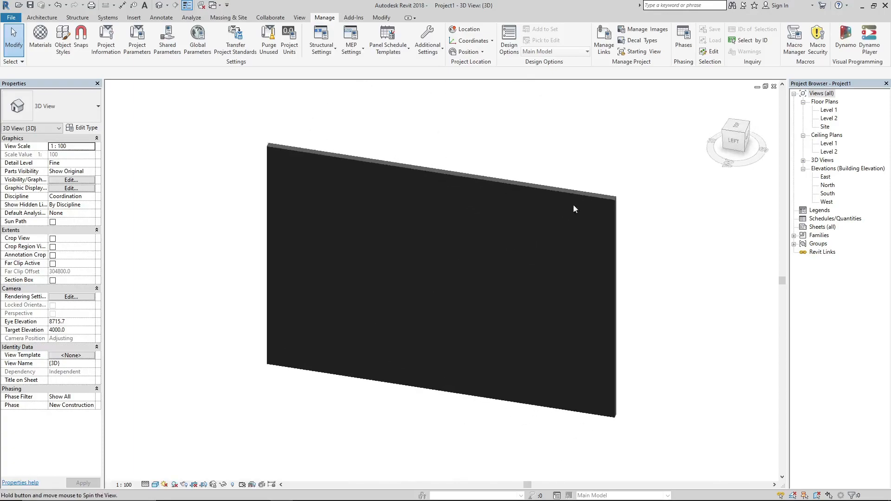
Duplicate the Brick, Common project material in the Material Browser and name the copy 001-csn
{"action": "left_click", "coordinate": [40, 35]}
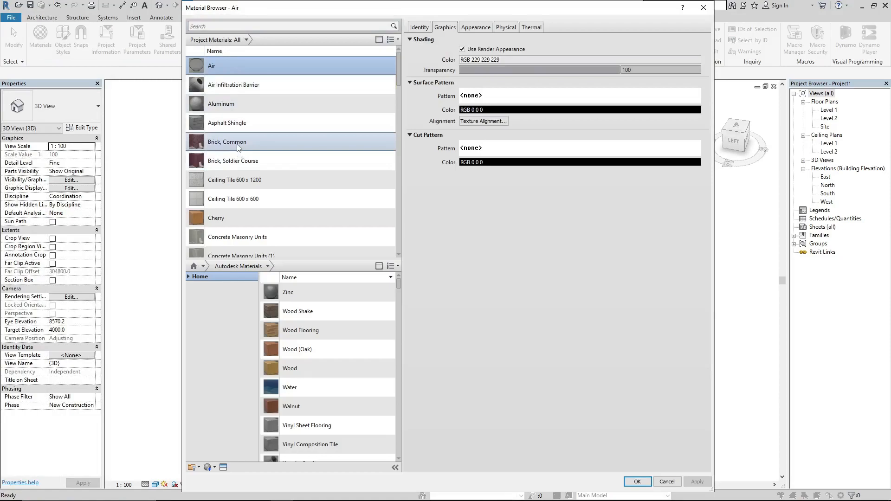
{"action": "left_click", "coordinate": [237, 147]}
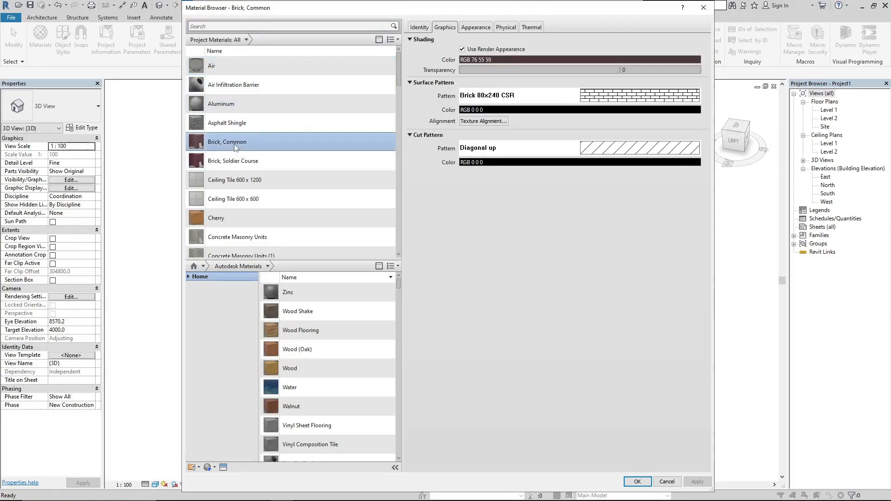
{"action": "right_click", "coordinate": [236, 148]}
{"action": "left_click", "coordinate": [258, 161]}
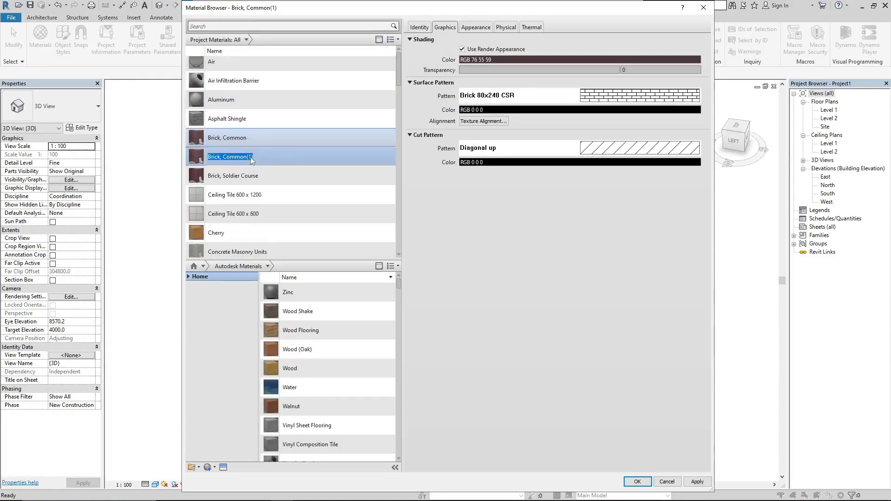
{"action": "type", "text": "001-csn"}
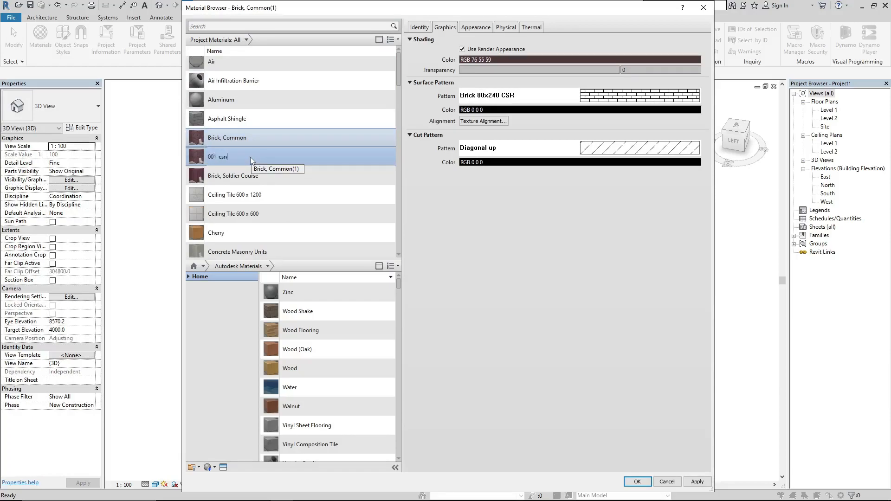
{"action": "key", "text": "Return"}
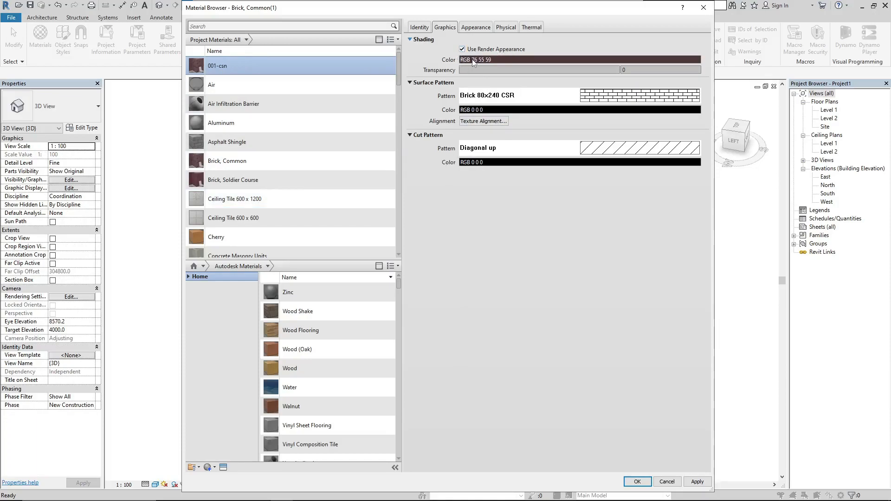
Compare the brick image in the appearance settings of 001-csn with the shading color in its graphics settings
{"action": "left_click", "coordinate": [475, 28]}
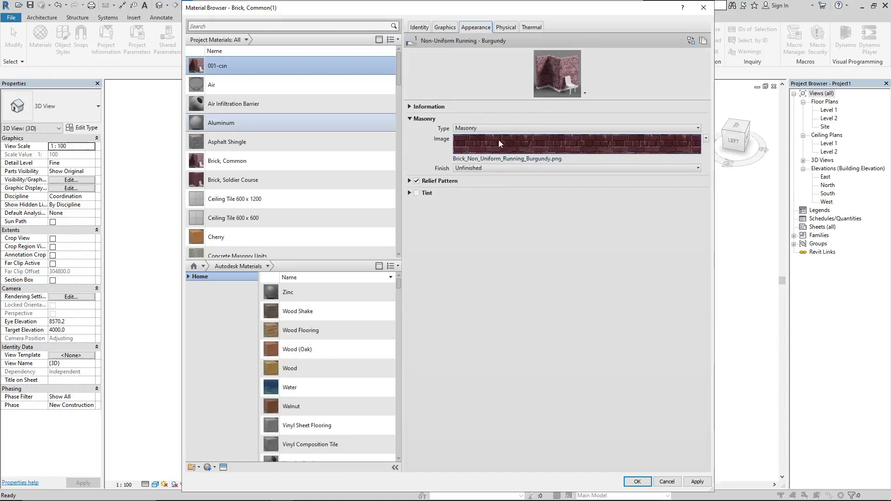
{"action": "left_click", "coordinate": [439, 28]}
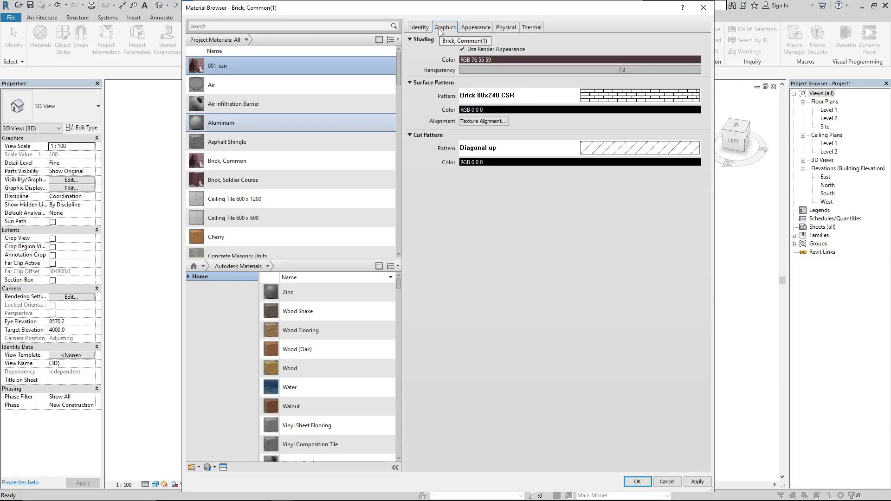
{"action": "left_click", "coordinate": [462, 28]}
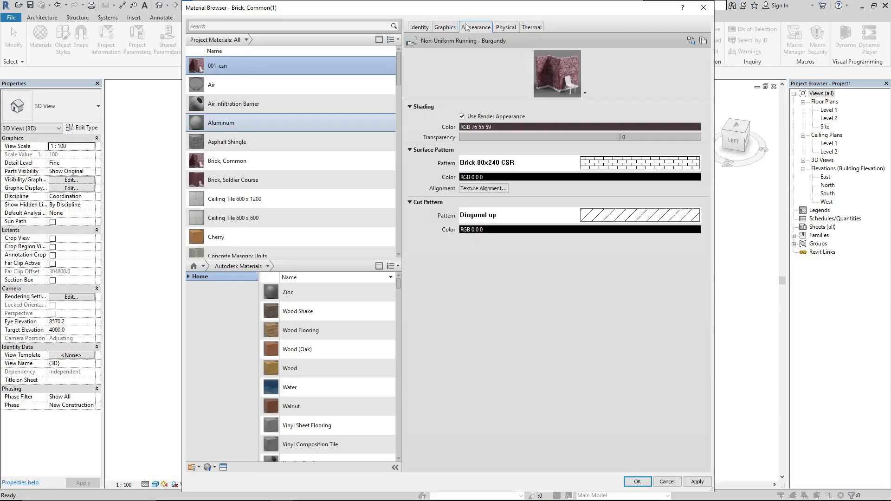
{"action": "left_click", "coordinate": [450, 29]}
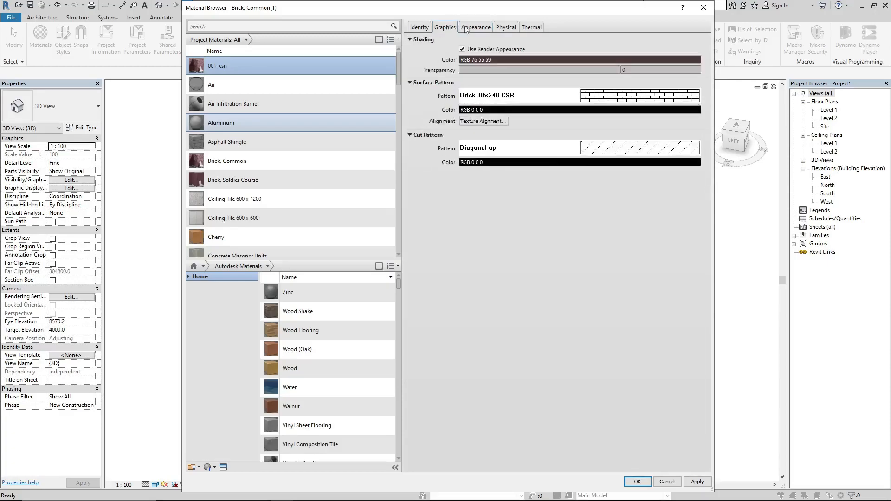
{"action": "left_click", "coordinate": [466, 30]}
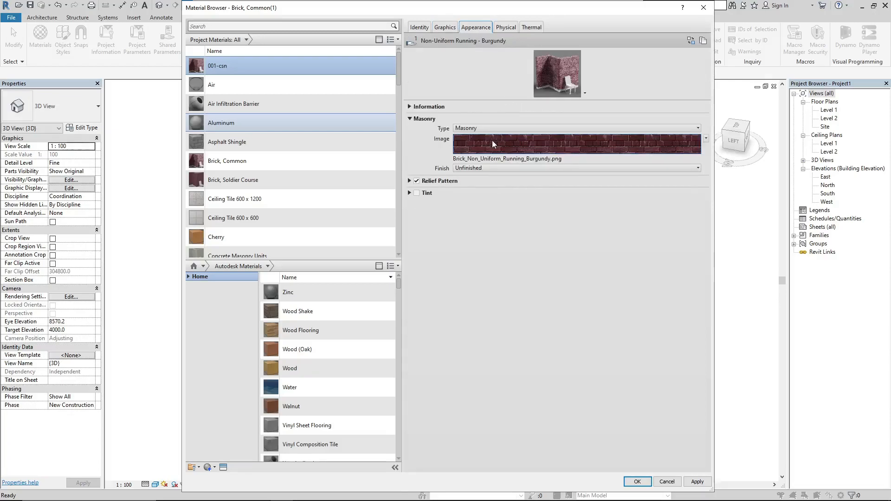
Turn off Use Render Appearance for 001-csn and set its shading color to RGB 13 132 0 with transparency 0
{"action": "left_click", "coordinate": [446, 27]}
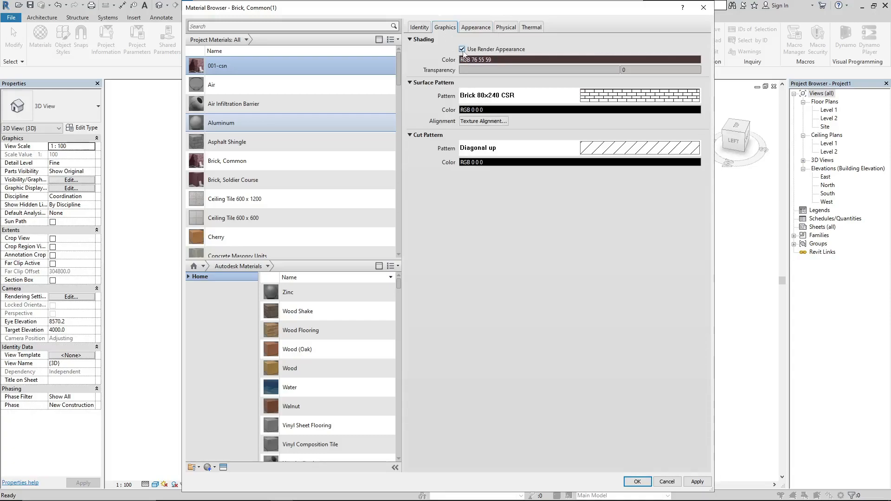
{"action": "left_click", "coordinate": [463, 49]}
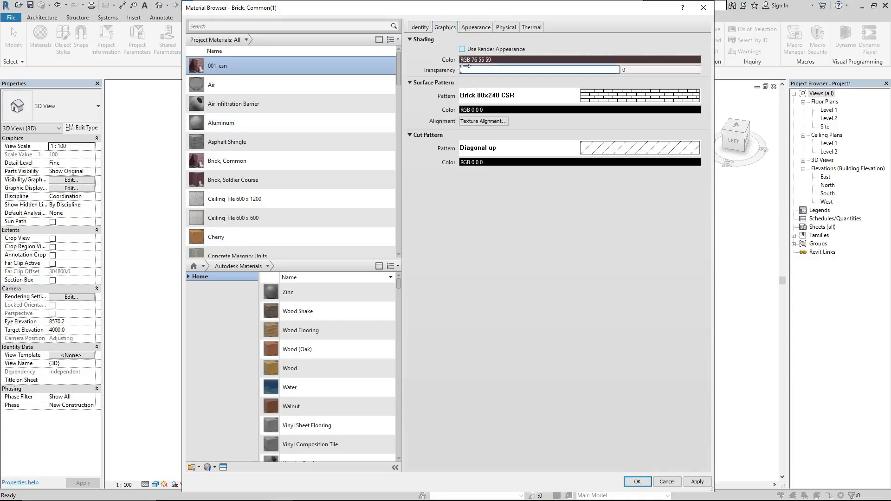
{"action": "left_click", "coordinate": [480, 59]}
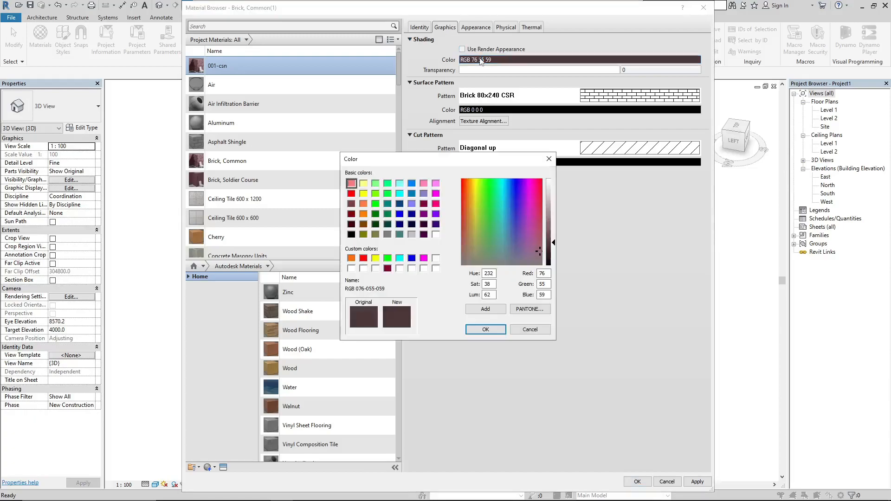
{"action": "left_click_drag", "start_coordinate": [494, 200], "coordinate": [487, 179]}
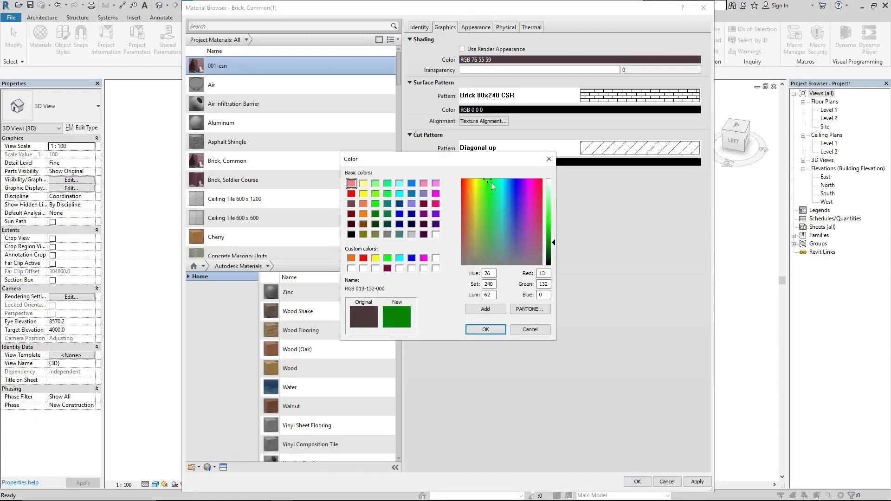
{"action": "left_click", "coordinate": [486, 329]}
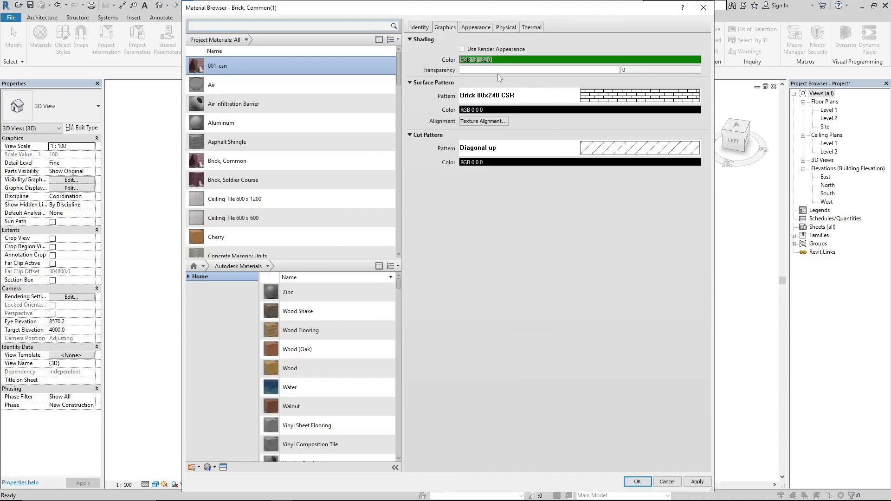
{"action": "left_click_drag", "start_coordinate": [463, 70], "coordinate": [648, 73]}
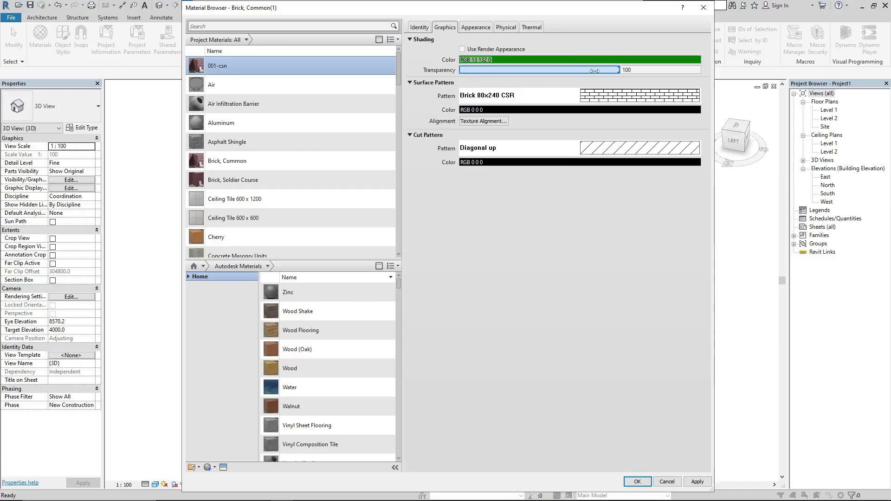
{"action": "left_click_drag", "start_coordinate": [594, 71], "coordinate": [404, 68]}
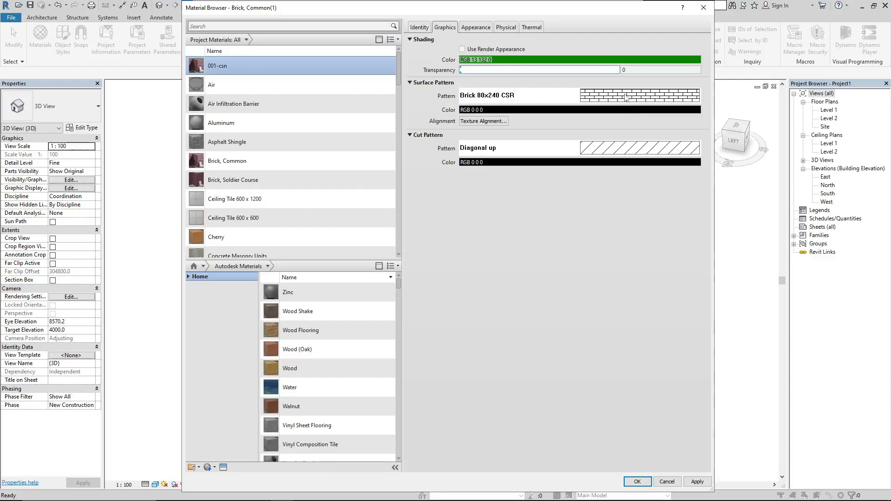
Set the surface pattern of 001-csn to the model pattern 150 x 150 mm Squares
{"action": "left_click", "coordinate": [598, 97]}
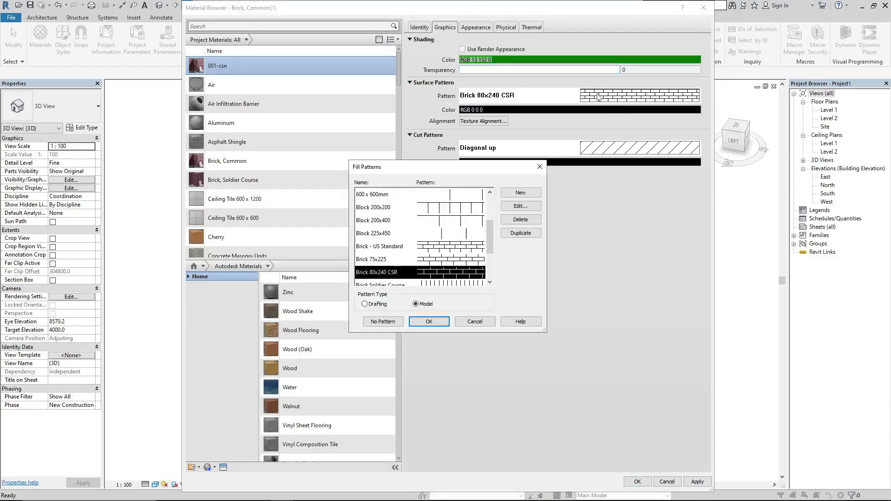
{"action": "scroll", "coordinate": [421, 242], "scroll_direction": "down", "scroll_amount": 2}
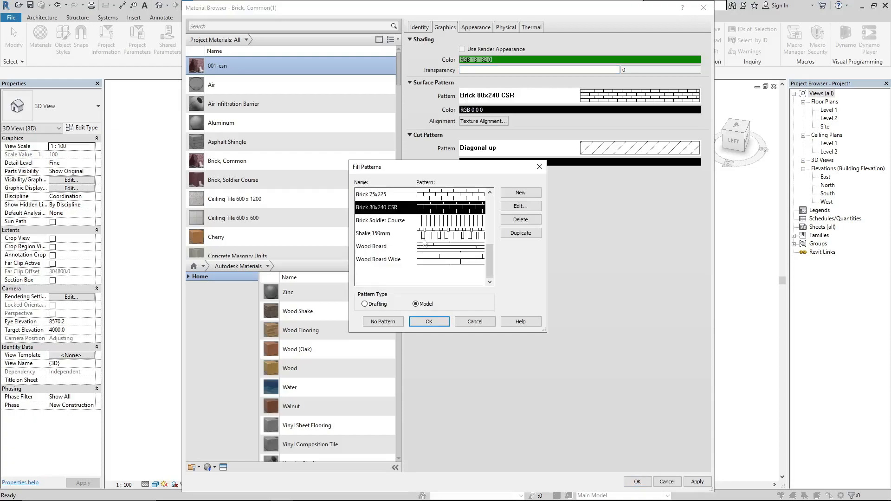
{"action": "scroll", "coordinate": [427, 236], "scroll_direction": "up", "scroll_amount": 4}
{"action": "left_click", "coordinate": [441, 207]}
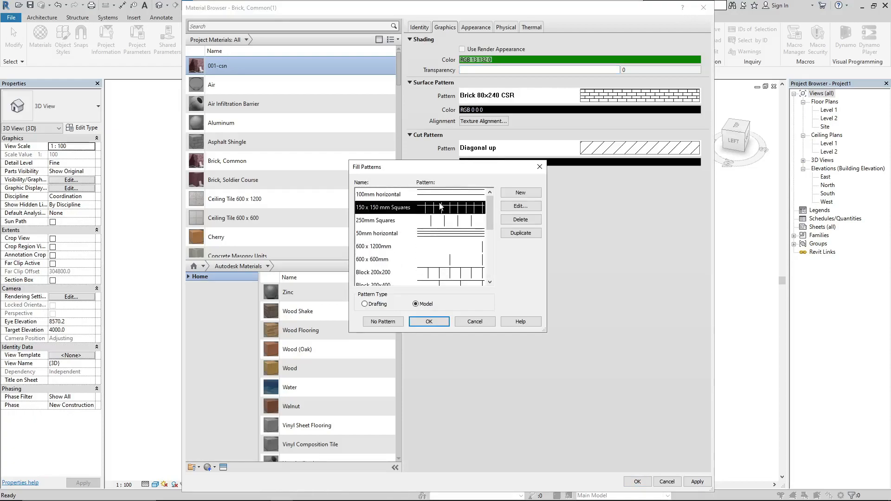
{"action": "scroll", "coordinate": [444, 208], "scroll_direction": "down", "scroll_amount": 5}
{"action": "scroll", "coordinate": [460, 209], "scroll_direction": "up", "scroll_amount": 5}
{"action": "left_click", "coordinate": [428, 321]}
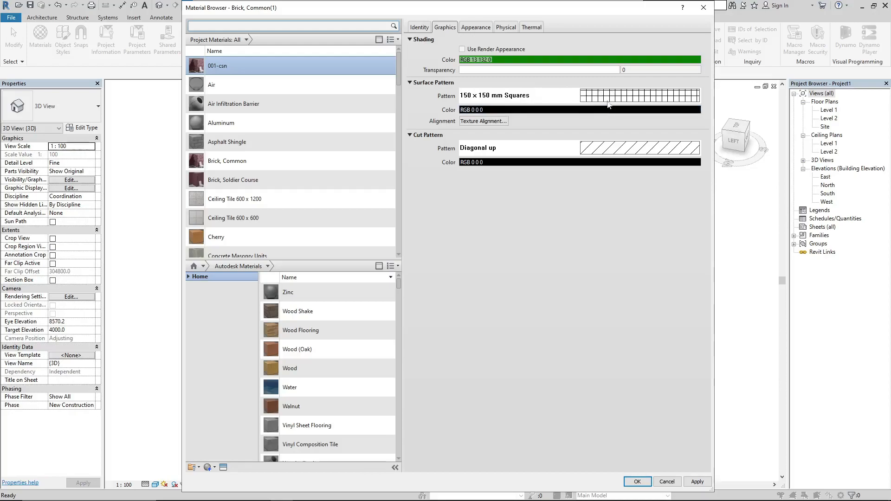
Set the surface pattern color of 001-csn to RGB 234 184 66, check the cut pattern options and save the material changes
{"action": "left_click", "coordinate": [474, 110]}
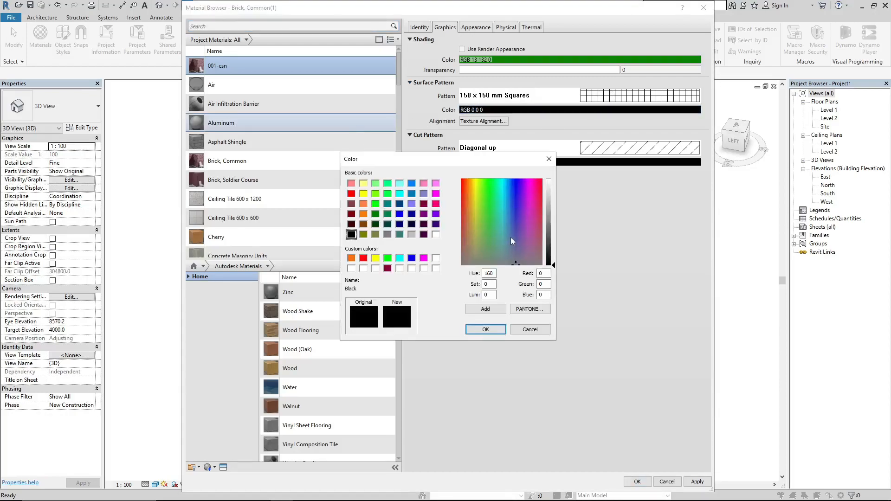
{"action": "left_click_drag", "start_coordinate": [506, 227], "coordinate": [472, 196]}
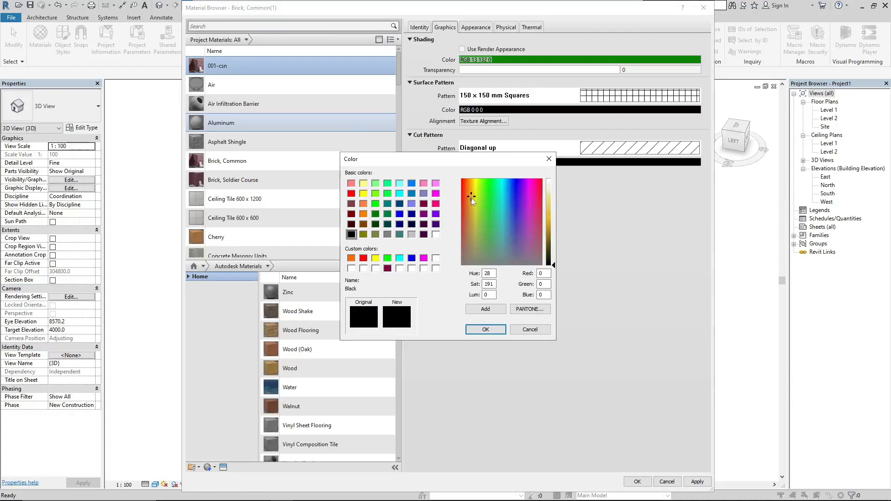
{"action": "left_click_drag", "start_coordinate": [553, 256], "coordinate": [553, 214]}
{"action": "left_click", "coordinate": [480, 331]}
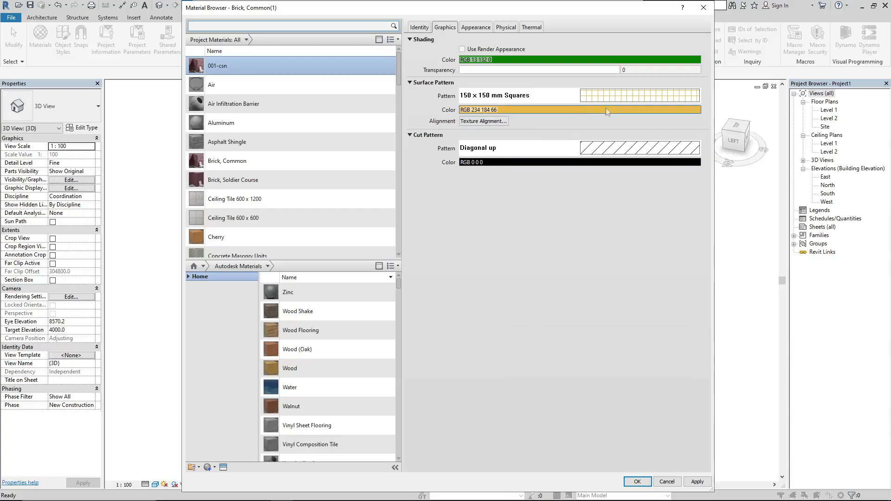
{"action": "left_click", "coordinate": [609, 153]}
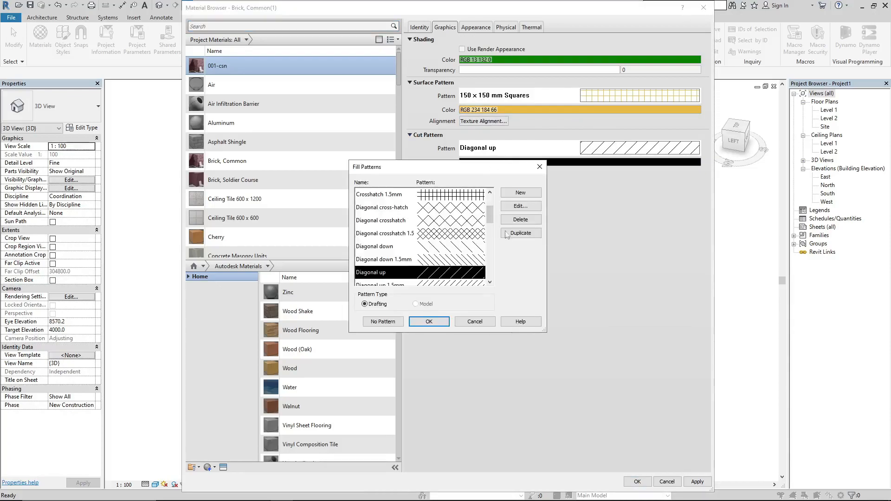
{"action": "left_click", "coordinate": [539, 167]}
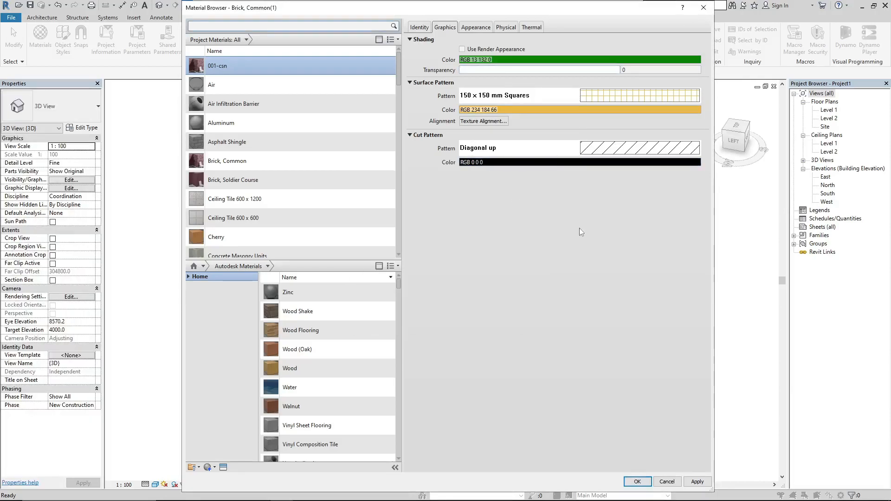
{"action": "left_click", "coordinate": [637, 481]}
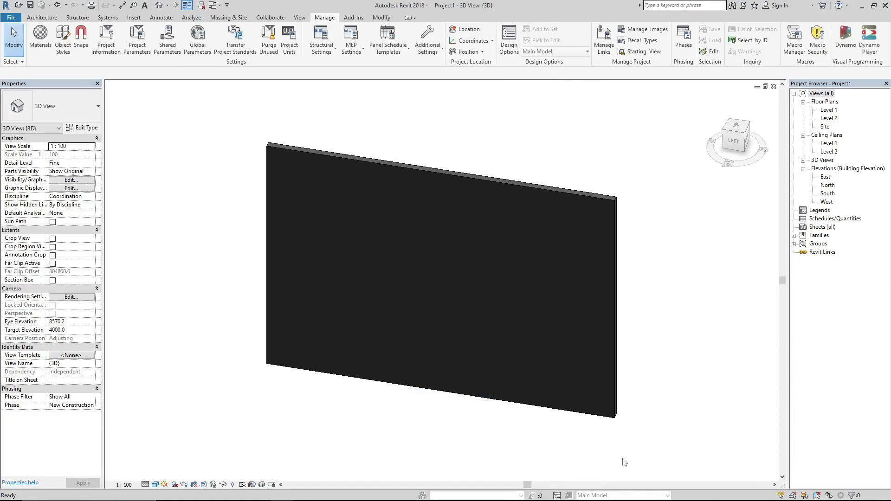
Paint the wall's large left face with the 001-csn material and look at it up close
{"action": "key", "text": "p"}
{"action": "key", "text": "t"}
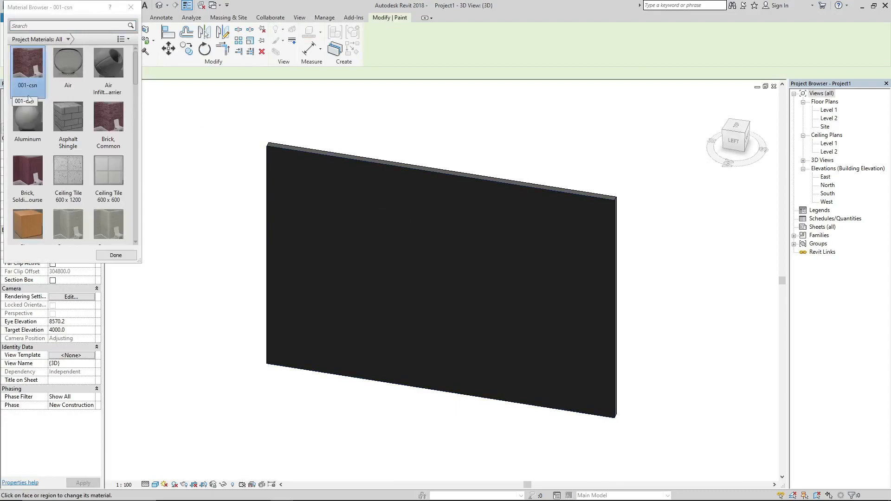
{"action": "left_click", "coordinate": [364, 200]}
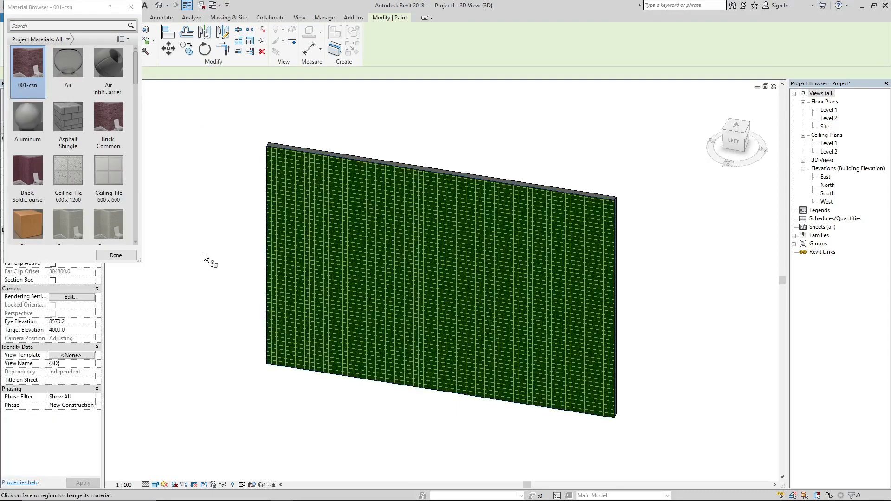
{"action": "mouse_move", "coordinate": [204, 253]}
{"action": "middle_mouse_down", "text": "shift"}
{"action": "mouse_move", "coordinate": [262, 269]}
{"action": "mouse_move", "coordinate": [324, 239]}
{"action": "mouse_move", "coordinate": [296, 361]}
{"action": "middle_mouse_up", "text": "shift"}
{"action": "scroll", "coordinate": [296, 362], "scroll_direction": "up", "scroll_amount": 3}
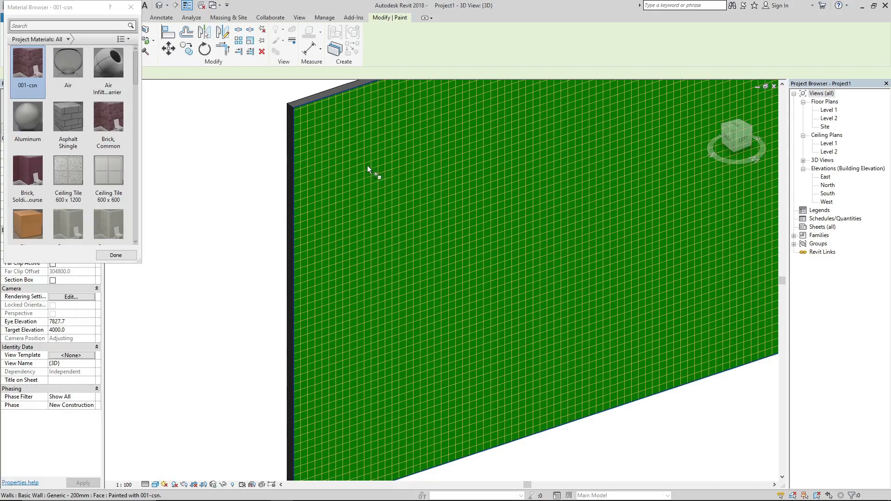
{"action": "left_click", "coordinate": [131, 7]}
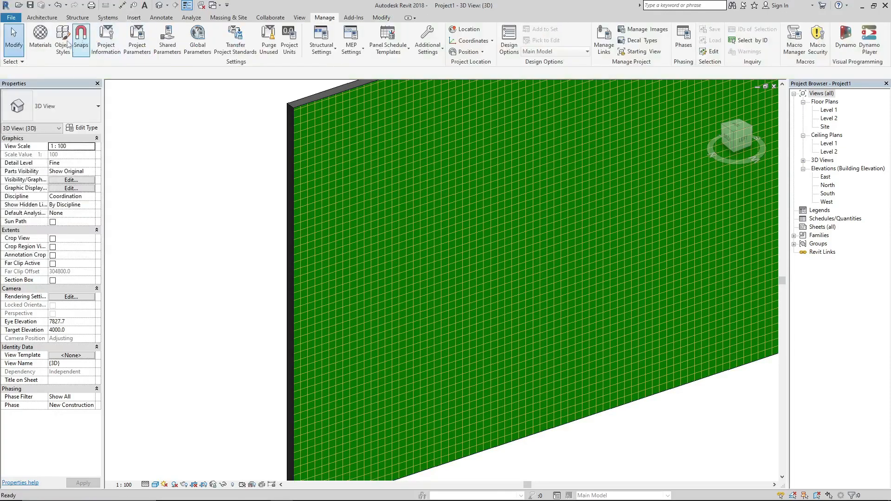
{"action": "left_click", "coordinate": [48, 45]}
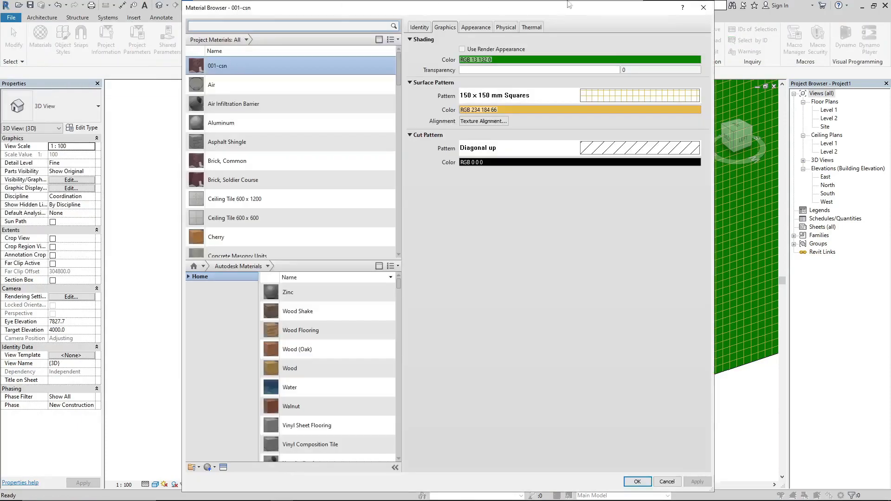
{"action": "left_click", "coordinate": [703, 7]}
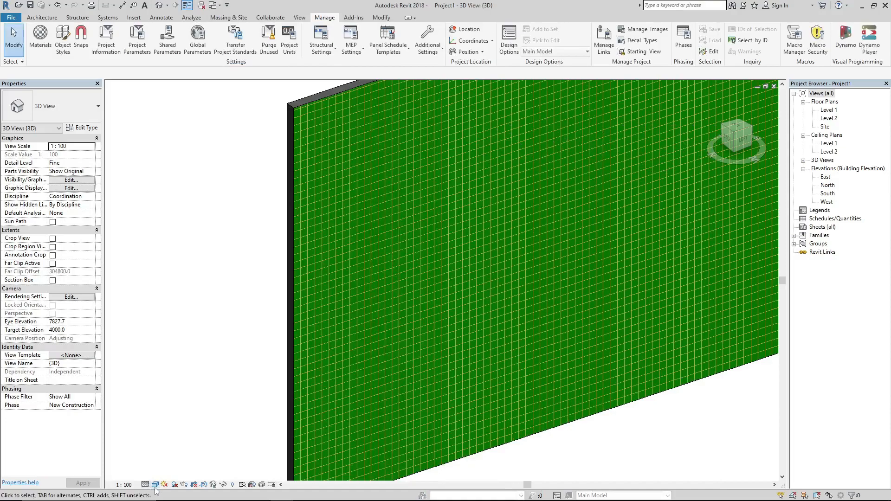
Compare the painted wall in the Hidden Line, Shaded and Realistic visual styles, ending in Shaded
{"action": "left_click", "coordinate": [155, 485]}
{"action": "left_click", "coordinate": [171, 440]}
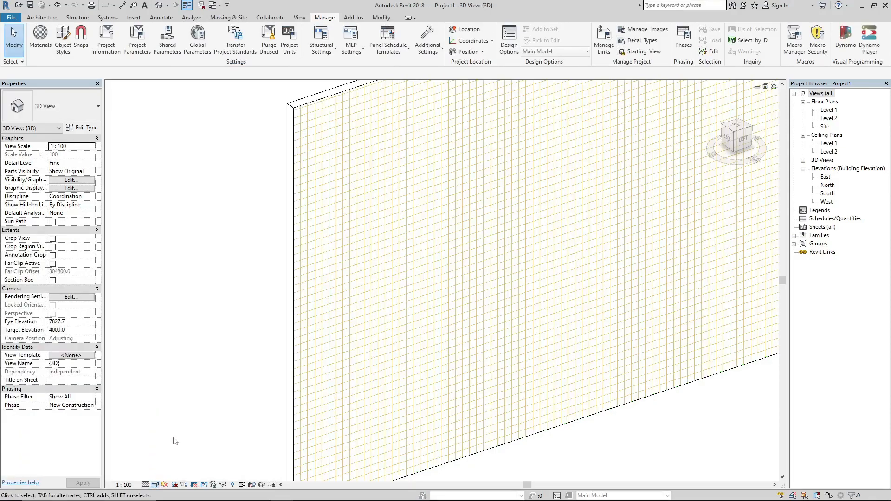
{"action": "scroll", "coordinate": [234, 284], "scroll_direction": "down", "scroll_amount": 2}
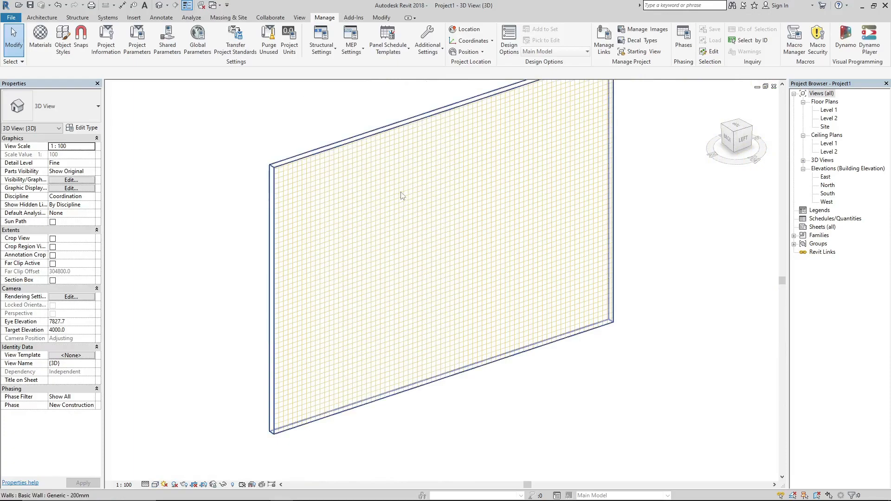
{"action": "left_click", "coordinate": [156, 485]}
{"action": "left_click", "coordinate": [168, 456]}
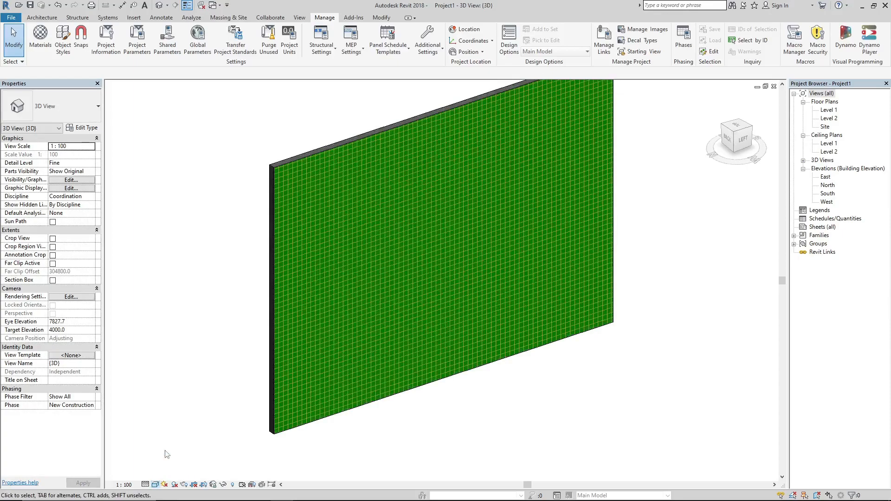
{"action": "left_click", "coordinate": [156, 485]}
{"action": "left_click", "coordinate": [162, 465]}
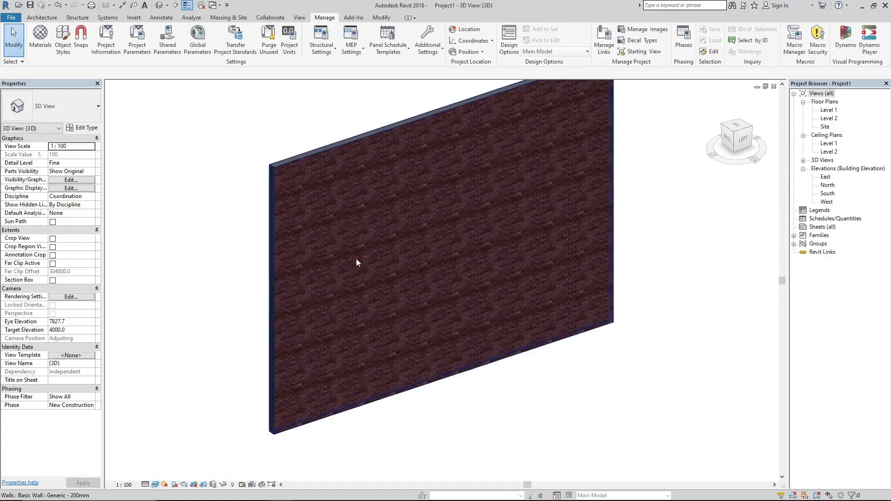
{"action": "scroll", "coordinate": [355, 258], "scroll_direction": "up", "scroll_amount": 2}
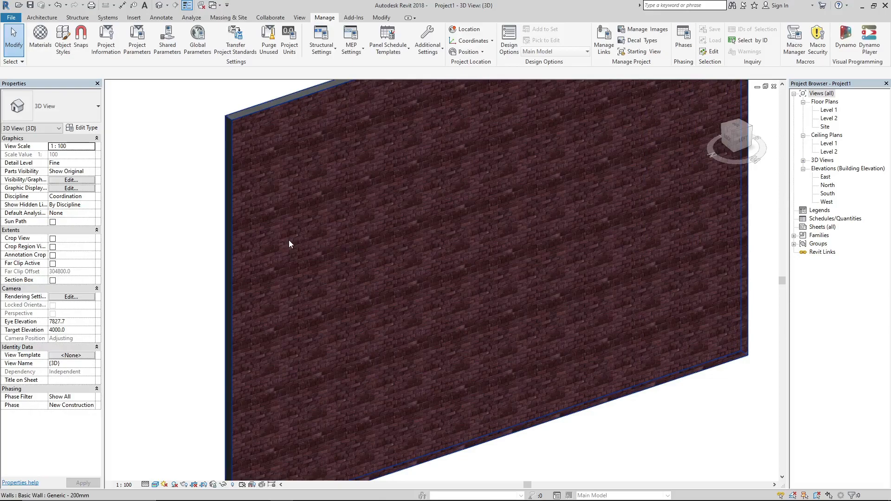
{"action": "left_click", "coordinate": [155, 485]}
{"action": "left_click", "coordinate": [177, 456]}
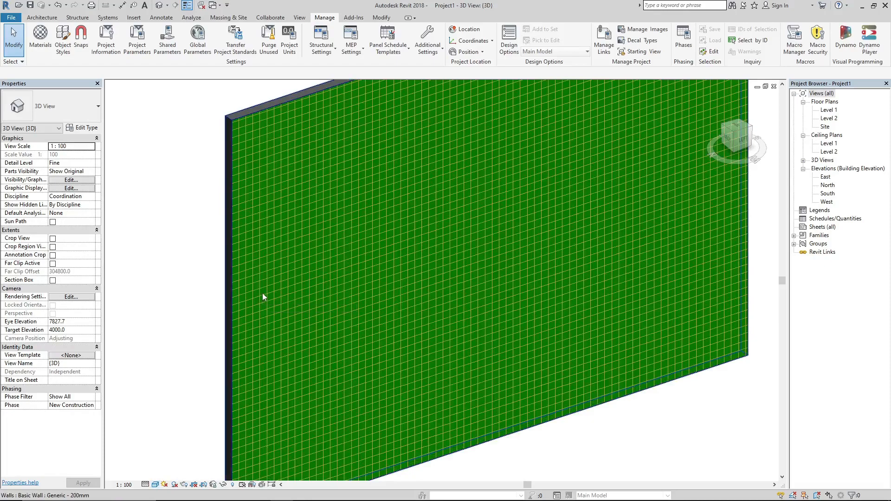
Compare the graphics and appearance settings of 001-csn and expand the name and description information of its appearance asset
{"action": "left_click", "coordinate": [39, 37]}
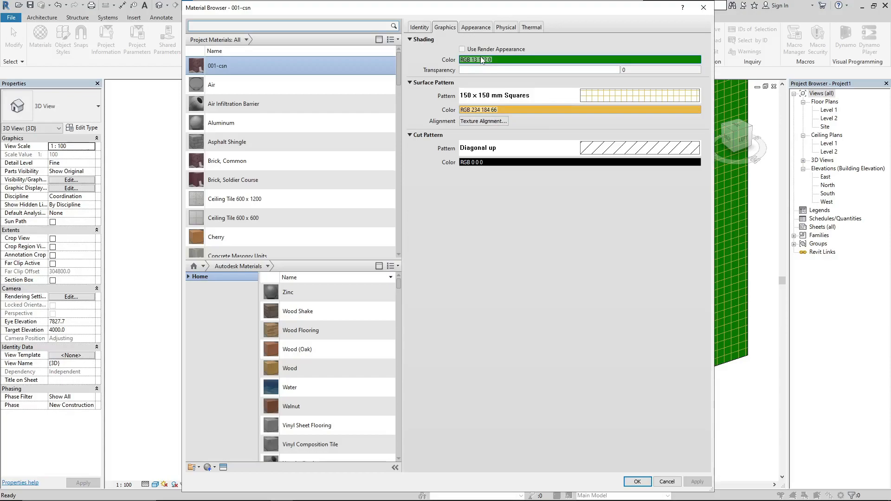
{"action": "left_click", "coordinate": [473, 28]}
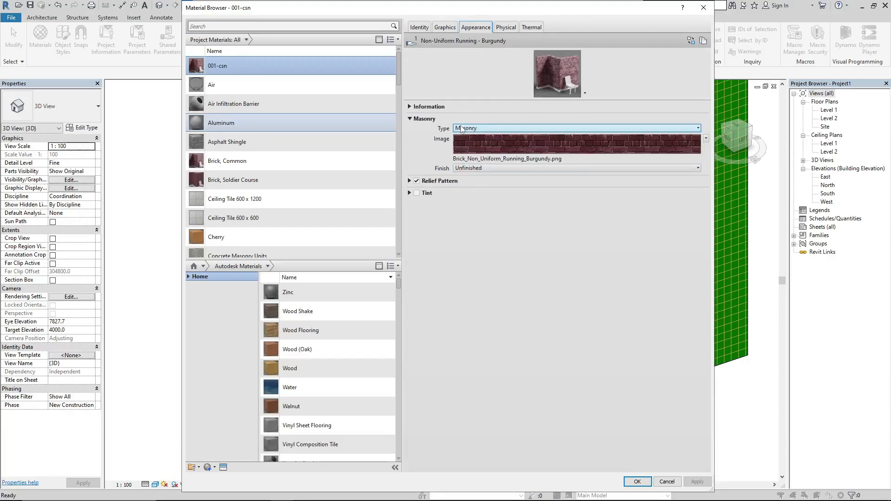
{"action": "left_click", "coordinate": [443, 29]}
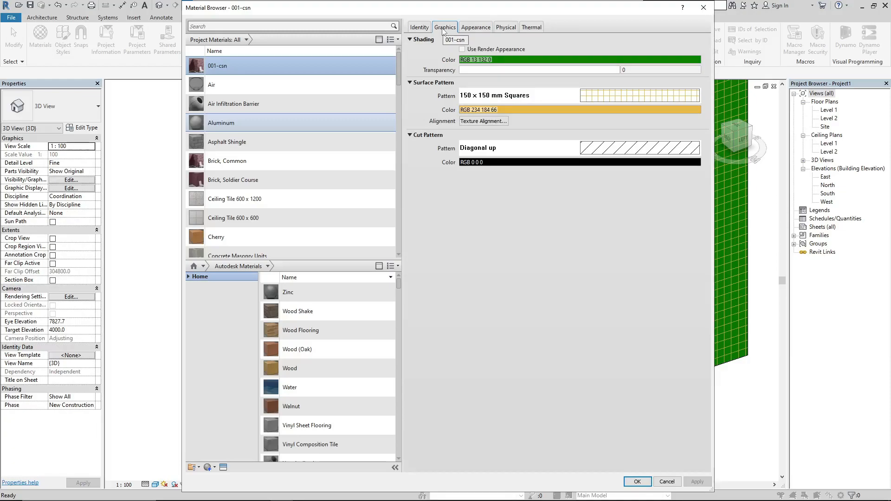
{"action": "left_click", "coordinate": [469, 28]}
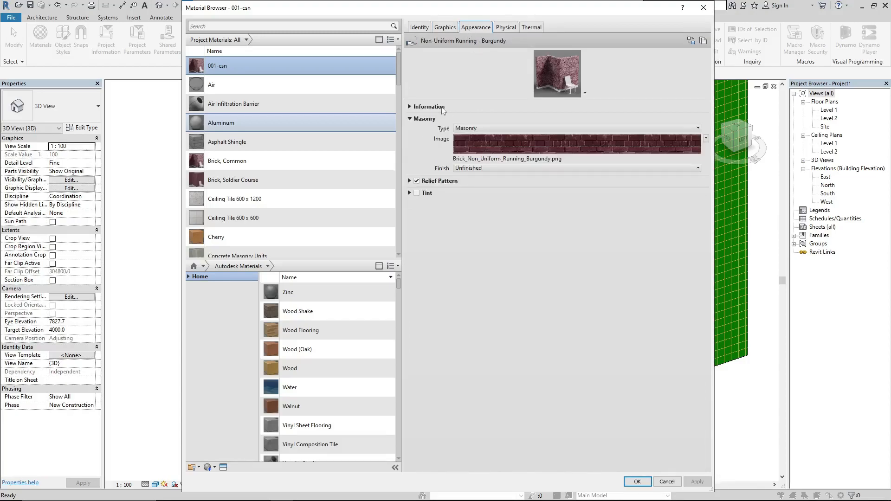
{"action": "left_click", "coordinate": [442, 108]}
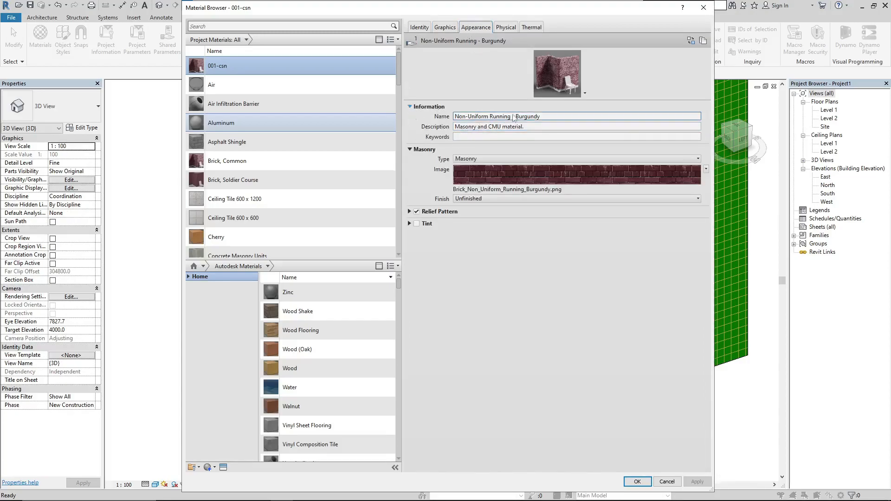
{"action": "left_click", "coordinate": [552, 117]}
{"action": "left_click", "coordinate": [547, 144]}
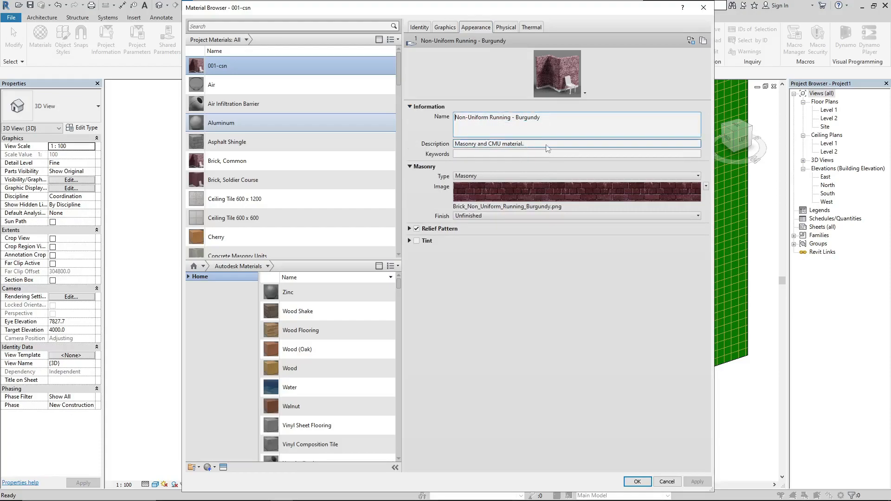
Check the keywords information and the available masonry types of the 001-csn appearance asset
{"action": "left_click", "coordinate": [495, 156]}
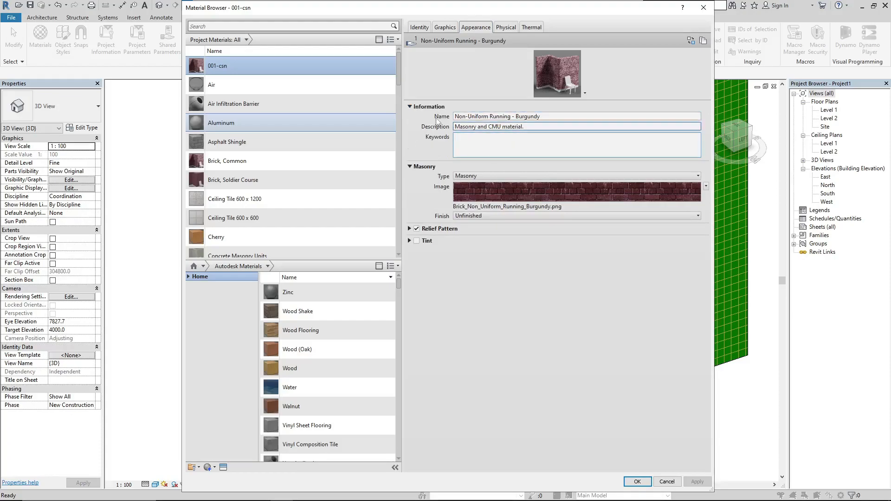
{"action": "left_click", "coordinate": [415, 153]}
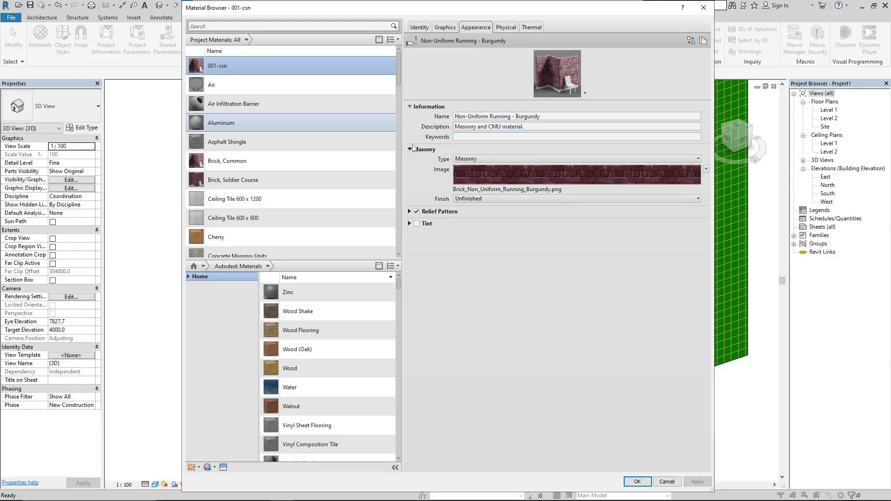
{"action": "left_click", "coordinate": [490, 160]}
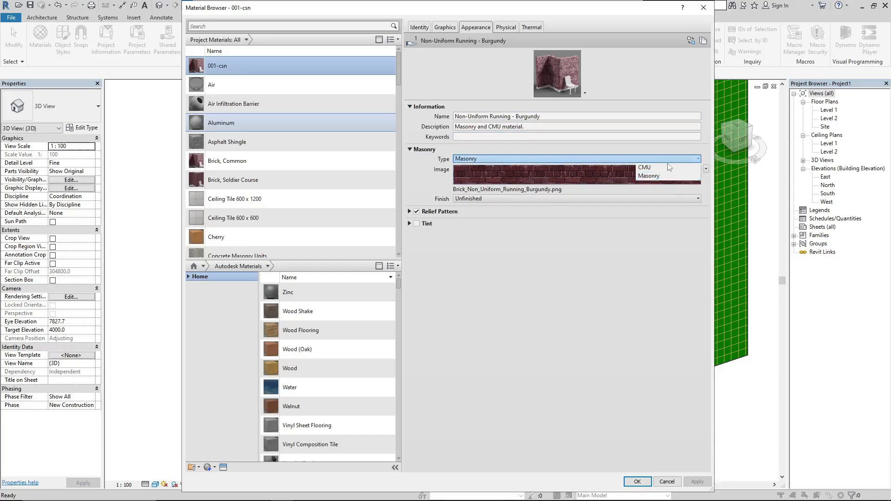
{"action": "left_click", "coordinate": [573, 230]}
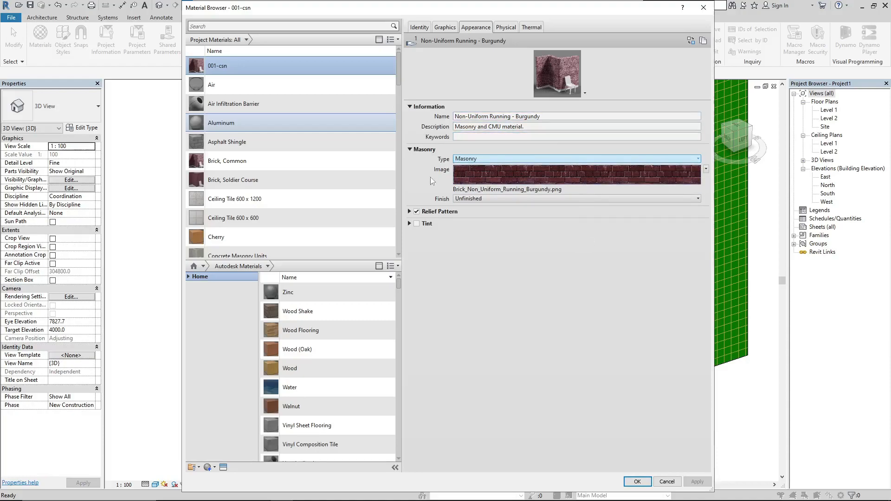
Replace the masonry texture image of 001-csn with Brick_Herringbone_Red.png
{"action": "left_click", "coordinate": [502, 179]}
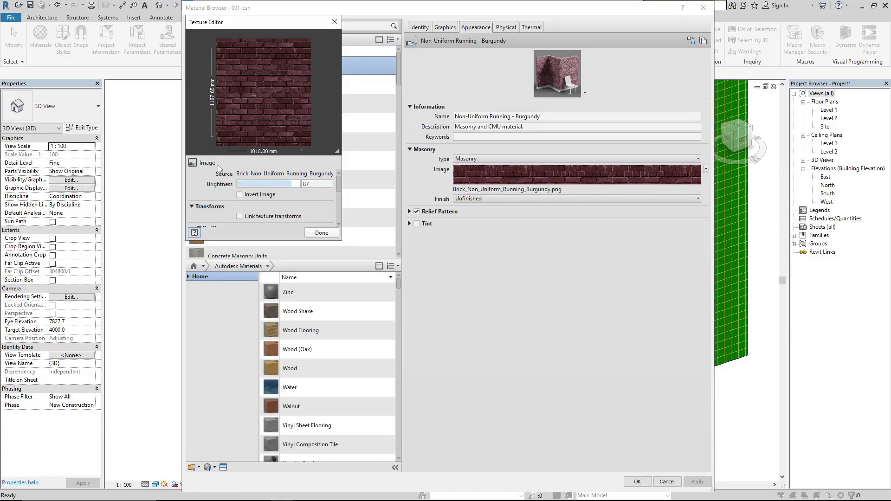
{"action": "left_click", "coordinate": [252, 174]}
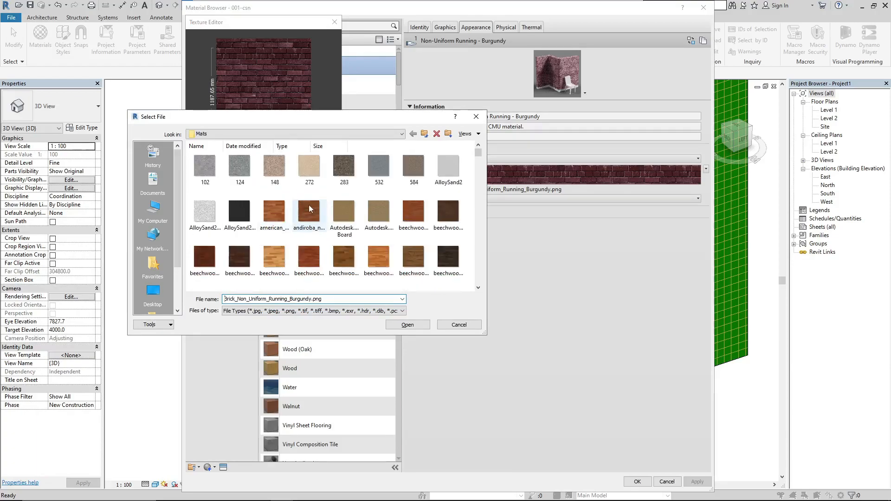
{"action": "scroll", "coordinate": [309, 205], "scroll_direction": "down", "scroll_amount": 5}
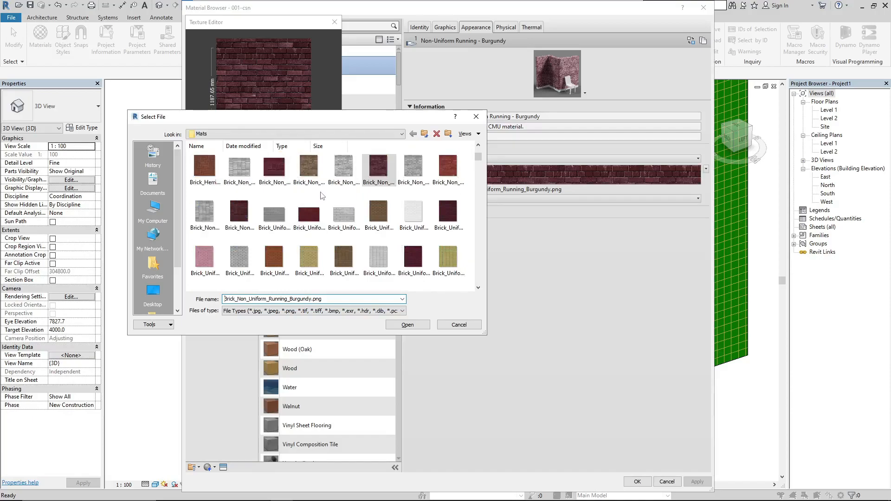
{"action": "left_click", "coordinate": [195, 172]}
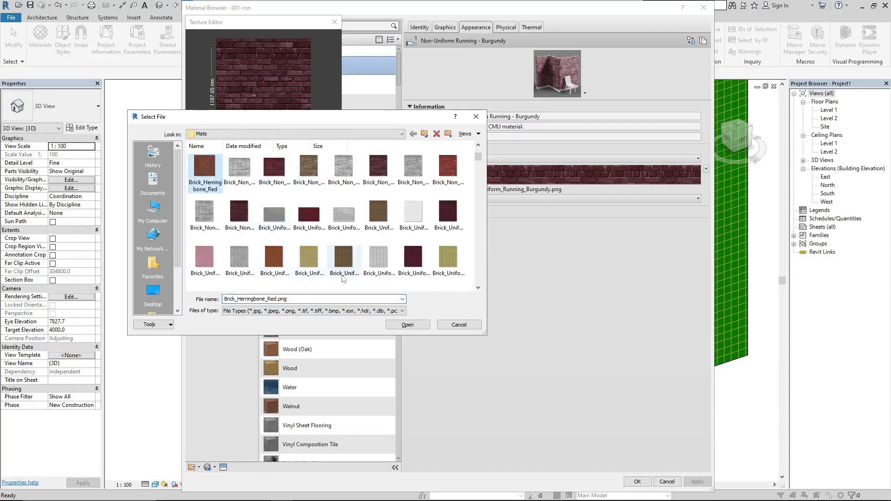
{"action": "left_click", "coordinate": [407, 325]}
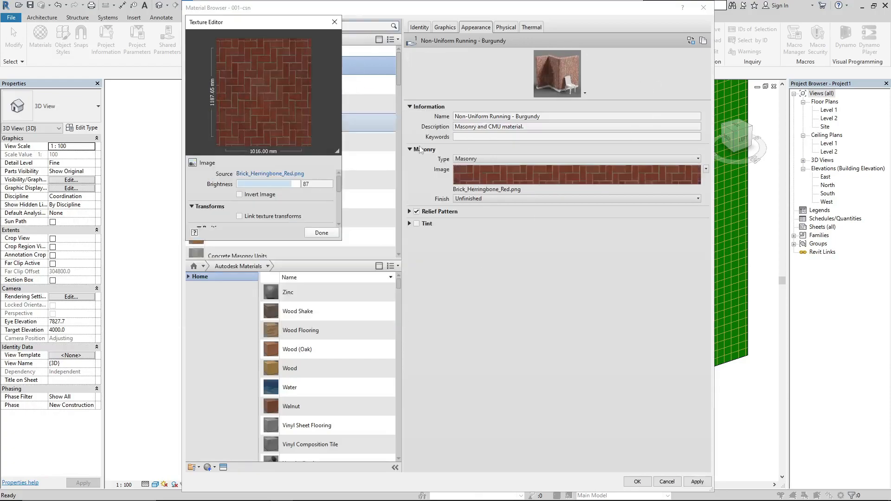
Set the herringbone texture's brightness to 90 and check its position, scale and horizontal repeat options
{"action": "mouse_move", "coordinate": [486, 182]}
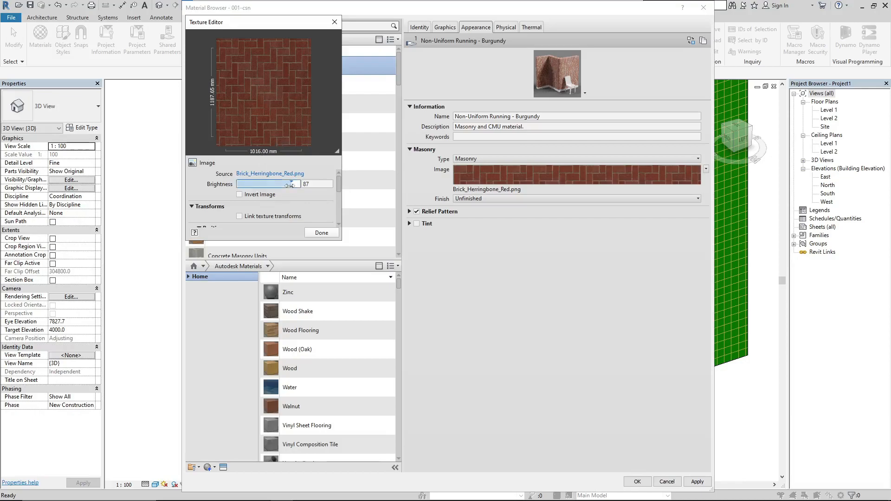
{"action": "mouse_move", "coordinate": [291, 185]}
{"action": "left_mouse_down"}
{"action": "mouse_move", "coordinate": [283, 185]}
{"action": "mouse_move", "coordinate": [294, 184]}
{"action": "left_mouse_up"}
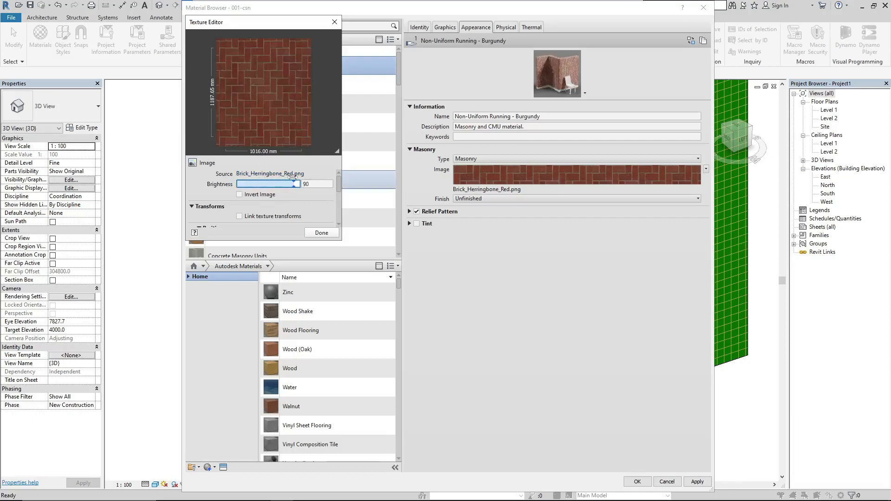
{"action": "scroll", "coordinate": [231, 206], "scroll_direction": "down", "scroll_amount": 1}
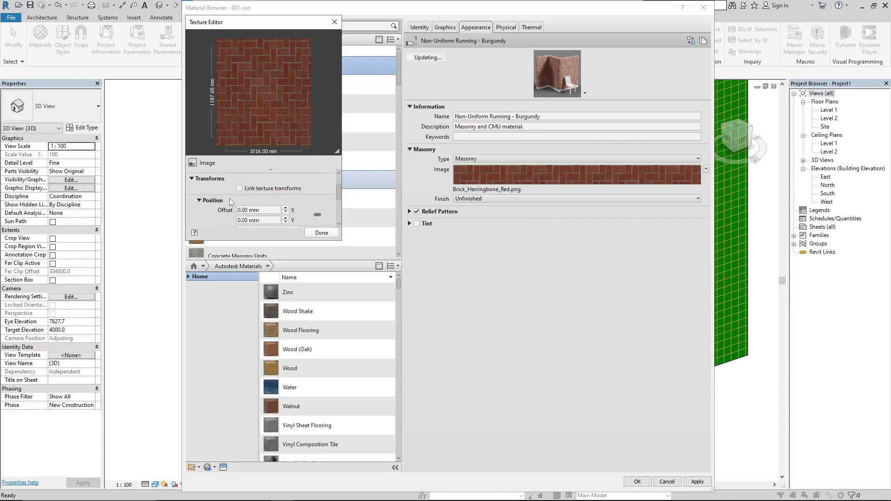
{"action": "scroll", "coordinate": [229, 198], "scroll_direction": "down", "scroll_amount": 1}
{"action": "scroll", "coordinate": [258, 213], "scroll_direction": "down", "scroll_amount": 1}
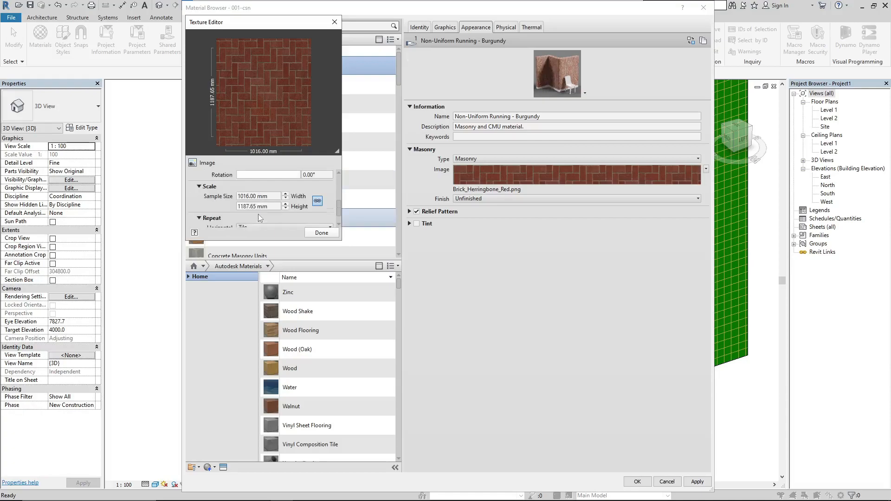
{"action": "scroll", "coordinate": [258, 210], "scroll_direction": "down", "scroll_amount": 1}
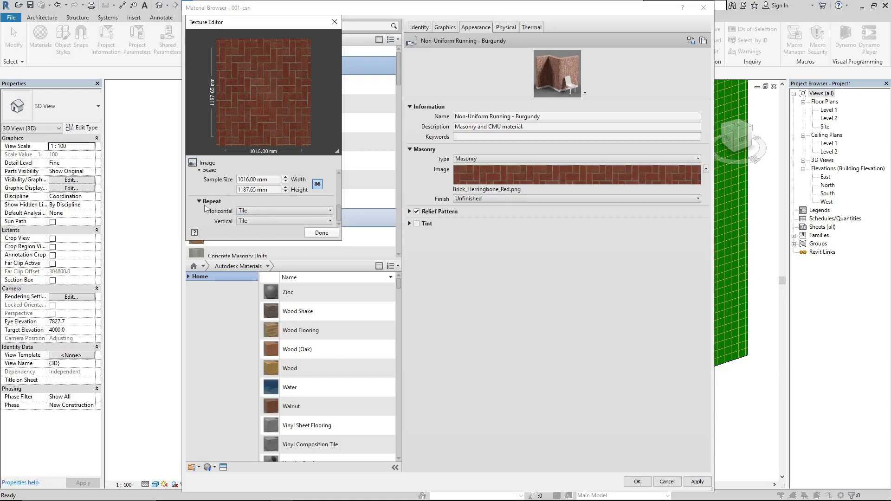
{"action": "left_click", "coordinate": [298, 212]}
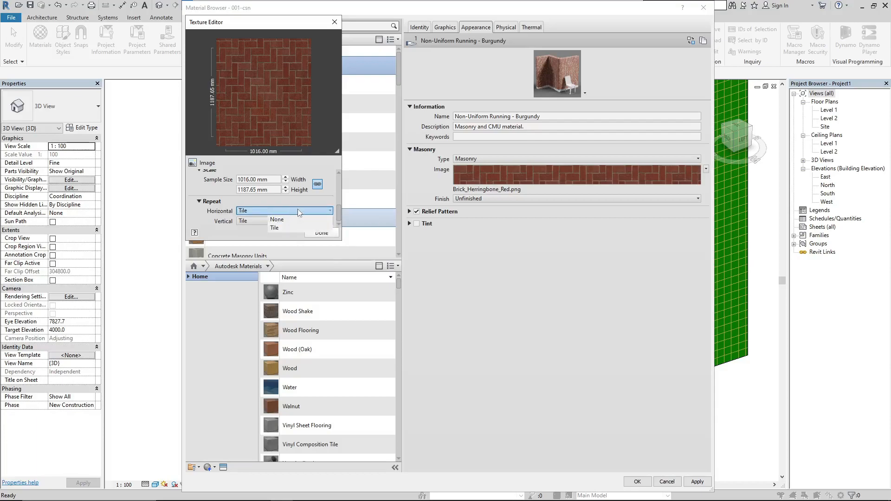
{"action": "left_click", "coordinate": [299, 211]}
{"action": "left_click", "coordinate": [298, 212]}
{"action": "left_click", "coordinate": [296, 212]}
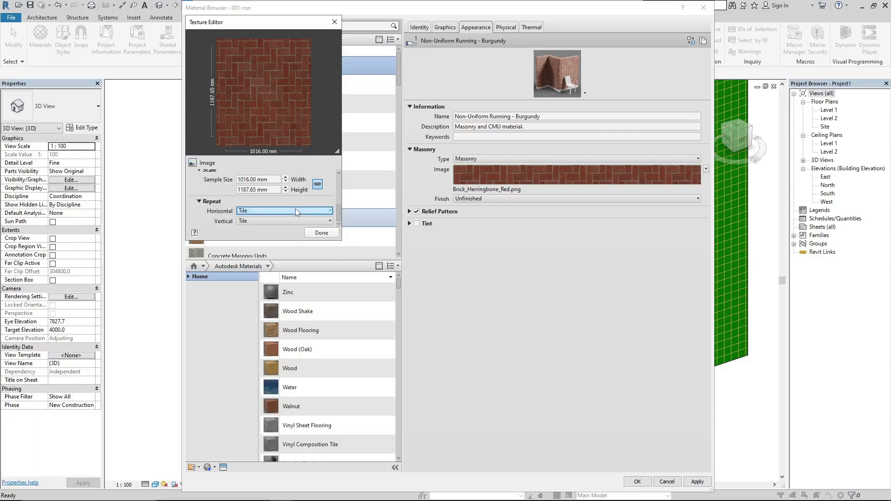
Set the texture's sample width to 1014.98 mm and finish editing the texture
{"action": "scroll", "coordinate": [297, 209], "scroll_direction": "up", "scroll_amount": 1}
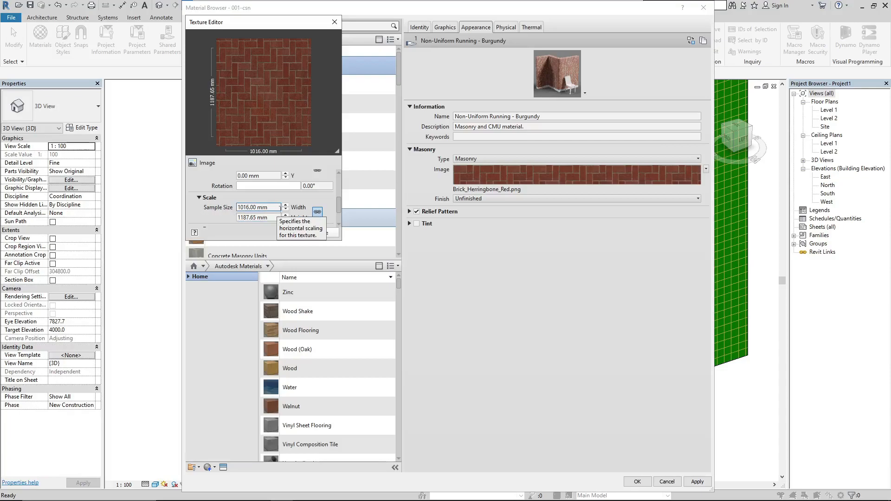
{"action": "double_click", "coordinate": [274, 208]}
{"action": "type", "text": "1014.98"}
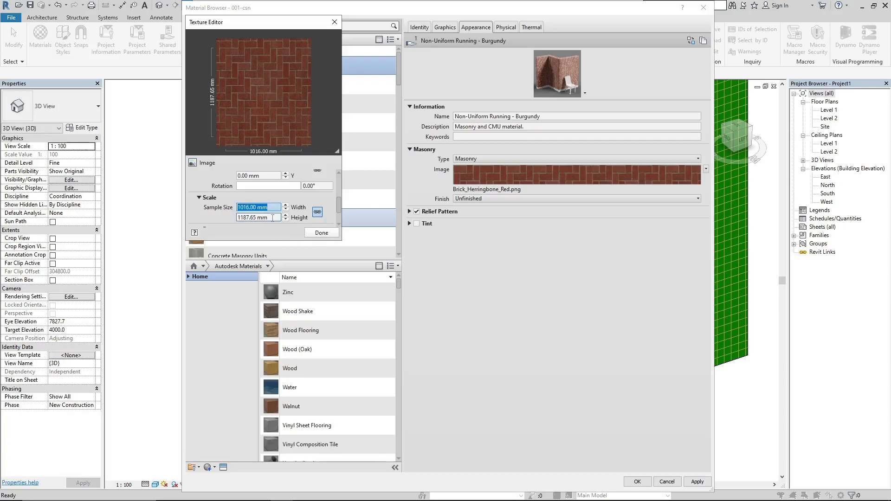
{"action": "key", "text": "Tab"}
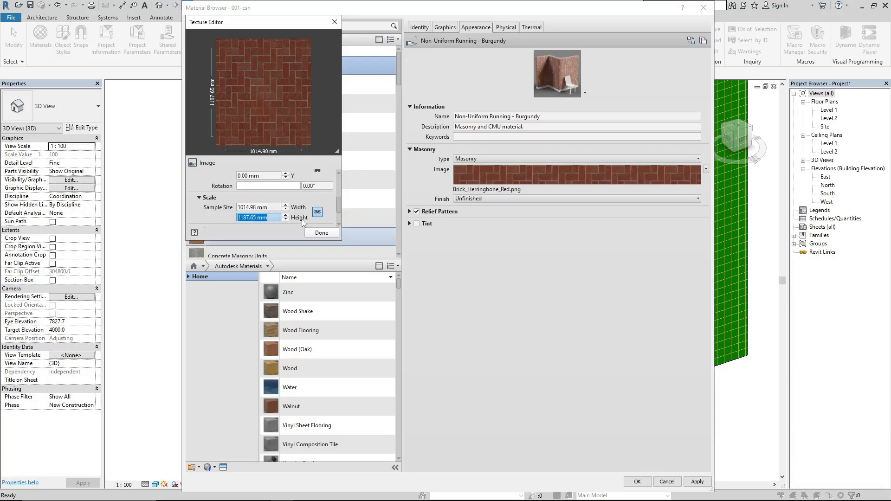
{"action": "left_click", "coordinate": [322, 236]}
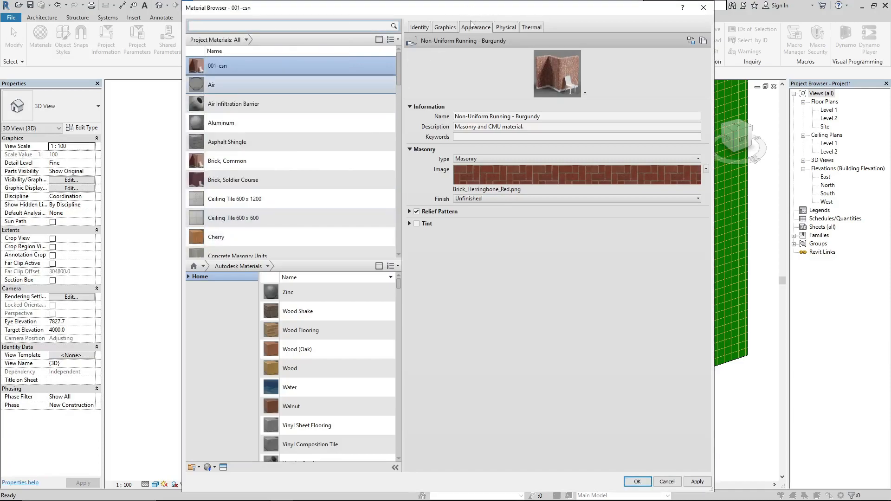
Review the masonry finish options and the relief pattern settings, and enable the tint on the appearance asset
{"action": "left_click", "coordinate": [470, 200]}
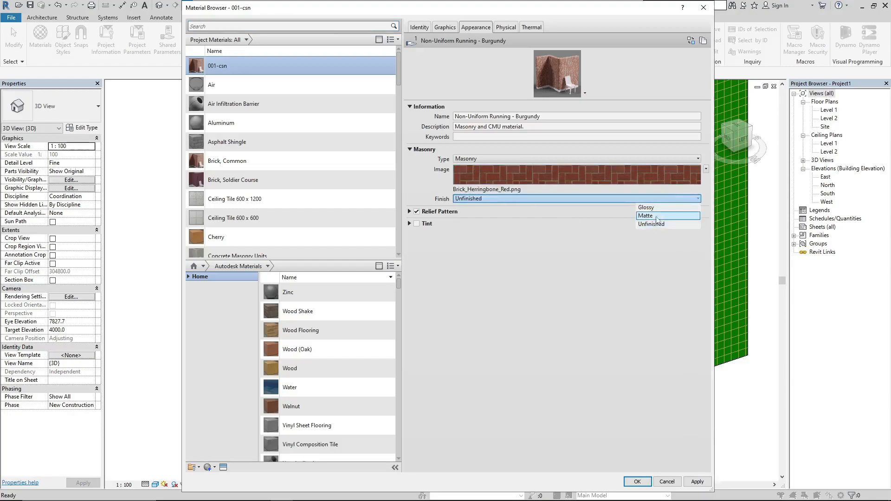
{"action": "left_click", "coordinate": [552, 247]}
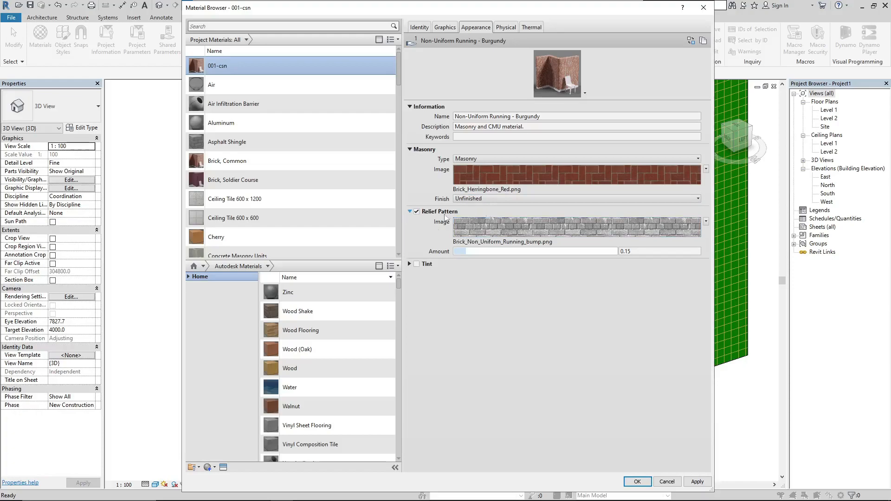
{"action": "mouse_move", "coordinate": [474, 230]}
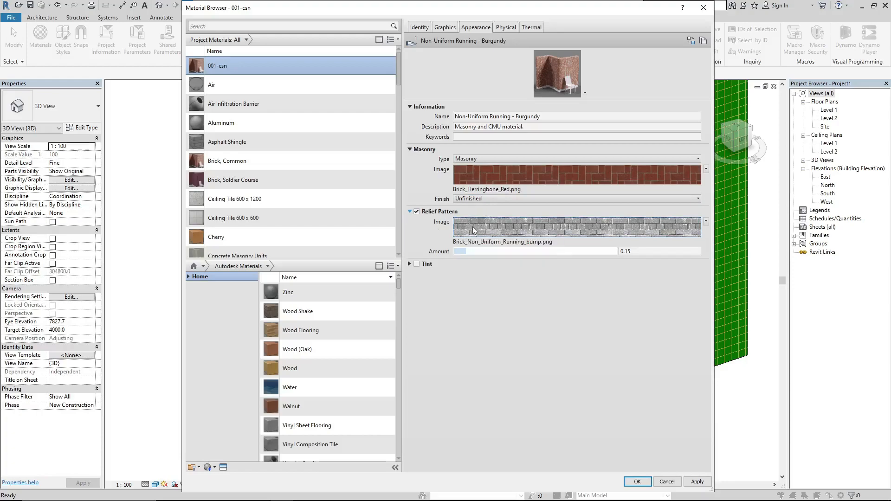
{"action": "left_click", "coordinate": [415, 265]}
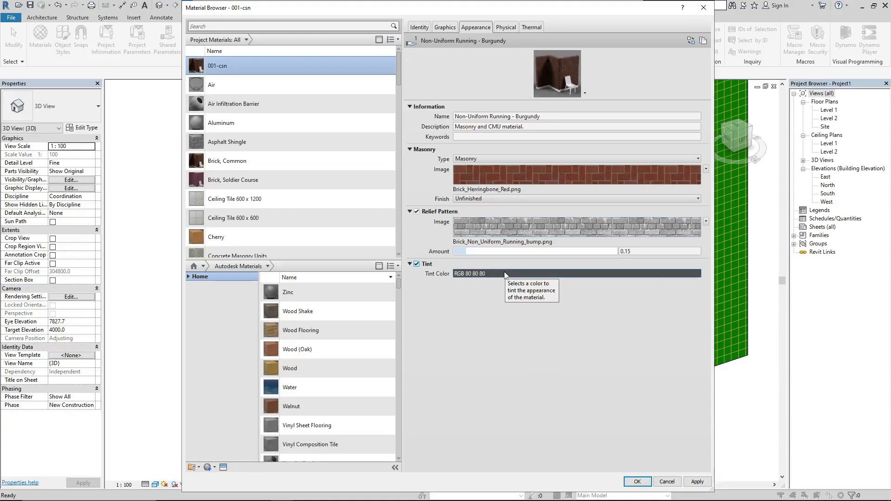
Examine the physical information and thermal properties of the 001-csn material
{"action": "left_click", "coordinate": [506, 27]}
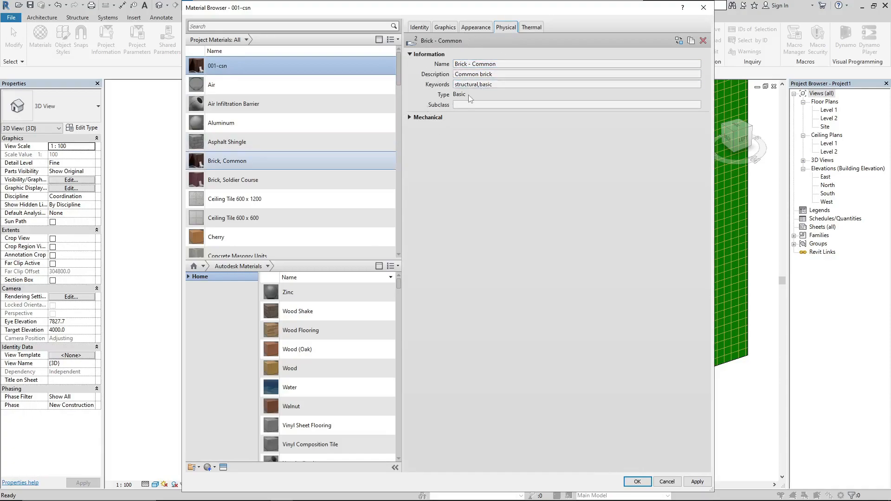
{"action": "left_click", "coordinate": [476, 84]}
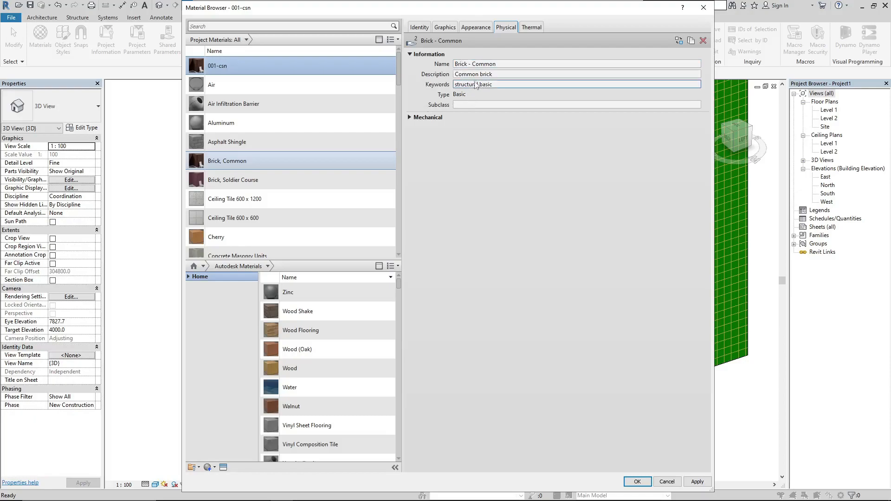
{"action": "left_click", "coordinate": [531, 27]}
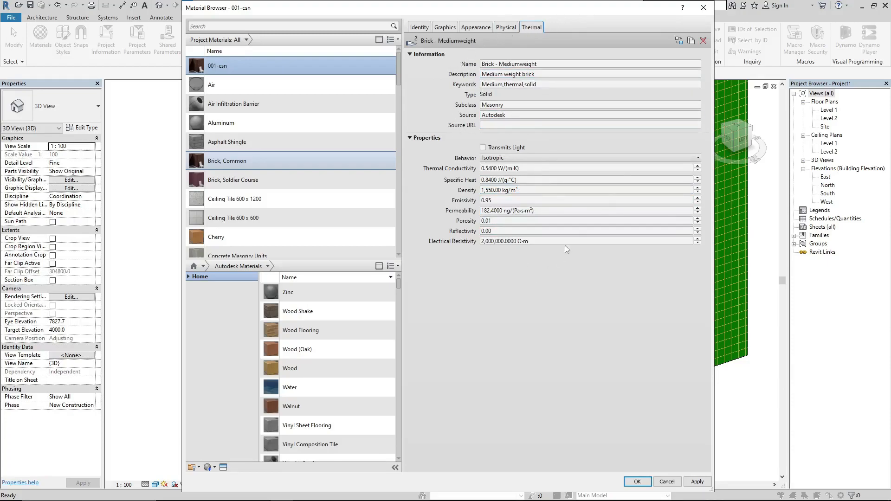
Return to the appearance settings of 001-csn, apply the material changes and close the material editor
{"action": "left_click", "coordinate": [478, 27]}
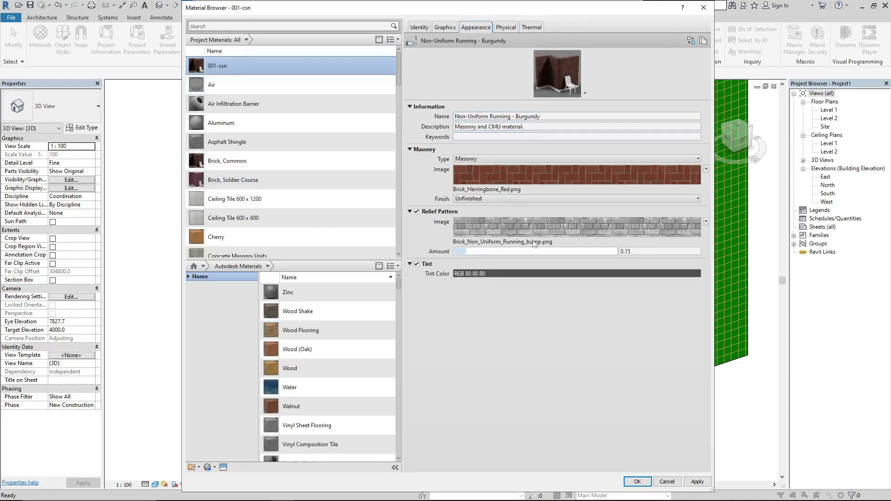
{"action": "left_click", "coordinate": [697, 481]}
{"action": "left_click", "coordinate": [637, 483]}
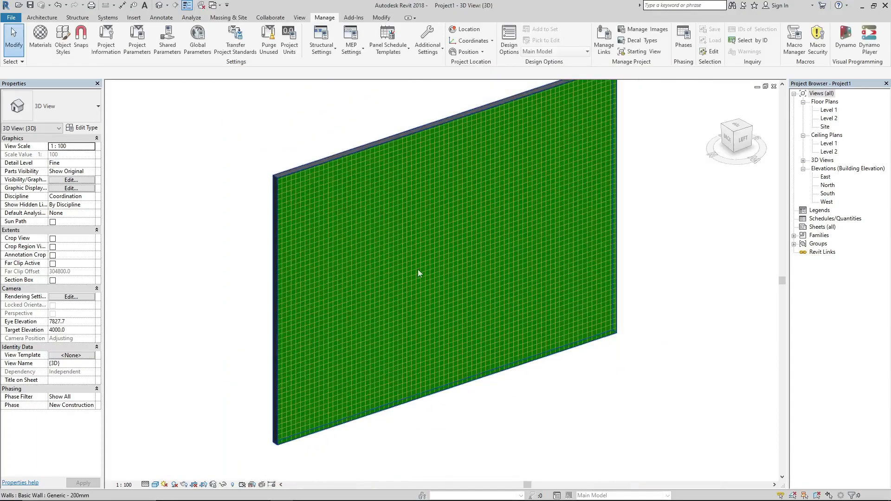
Switch the 3D view to the Realistic visual style and inspect the brick texture on the painted wall up close
{"action": "scroll", "coordinate": [366, 227], "scroll_direction": "up", "scroll_amount": 2}
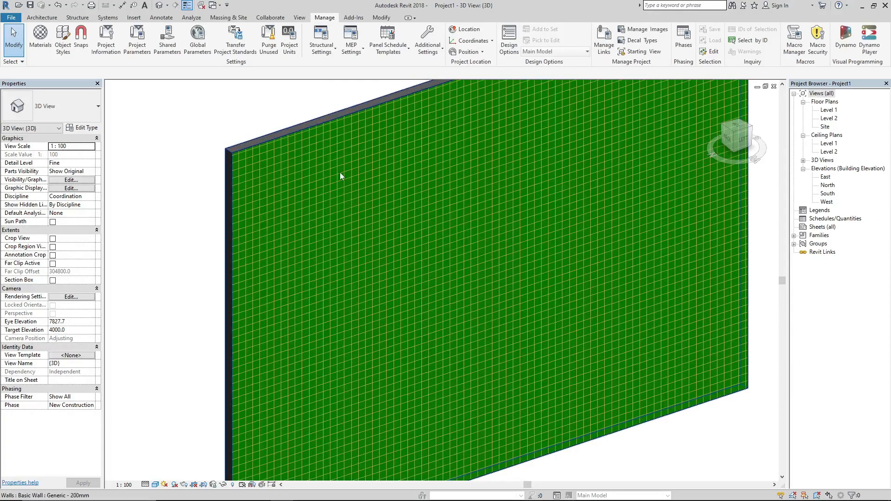
{"action": "left_click", "coordinate": [155, 485]}
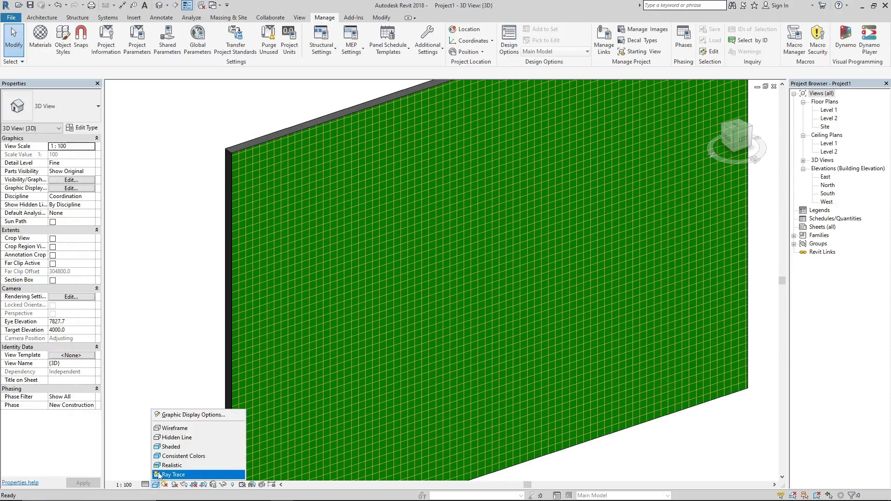
{"action": "left_click", "coordinate": [162, 469]}
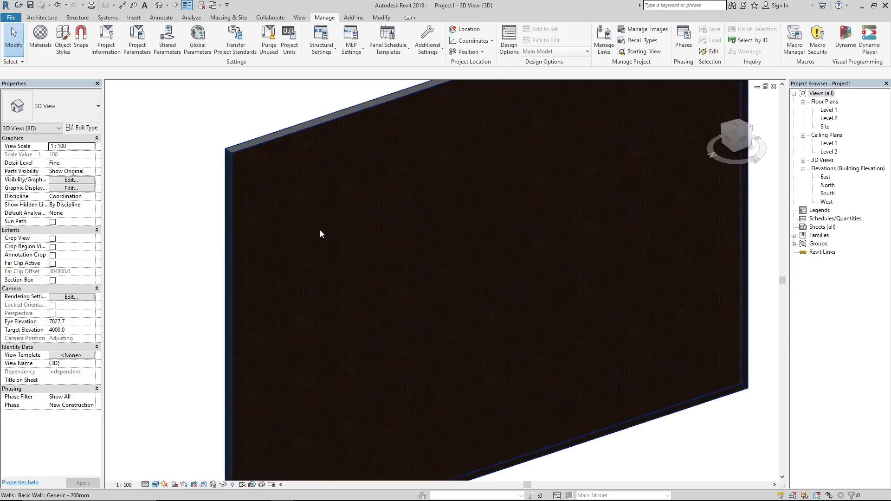
{"action": "scroll", "coordinate": [319, 230], "scroll_direction": "up", "scroll_amount": 4}
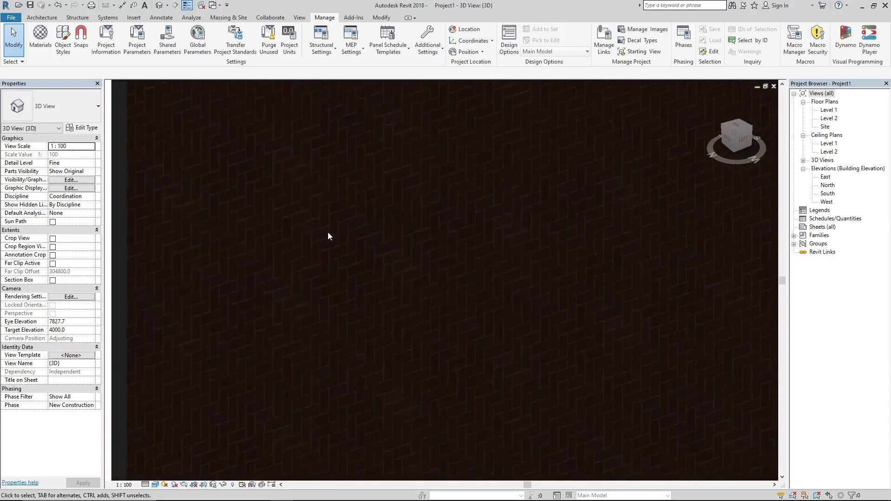
{"action": "scroll", "coordinate": [328, 236], "scroll_direction": "down", "scroll_amount": 4}
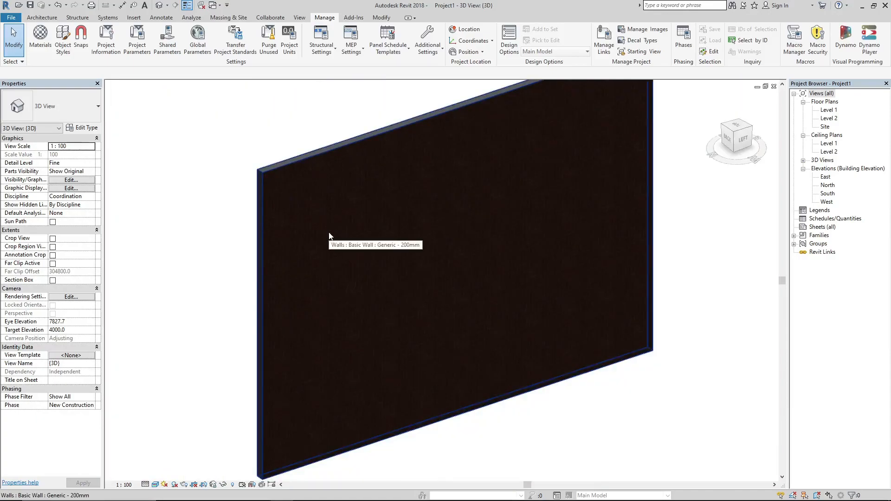
{"action": "scroll", "coordinate": [330, 236], "scroll_direction": "up", "scroll_amount": 1}
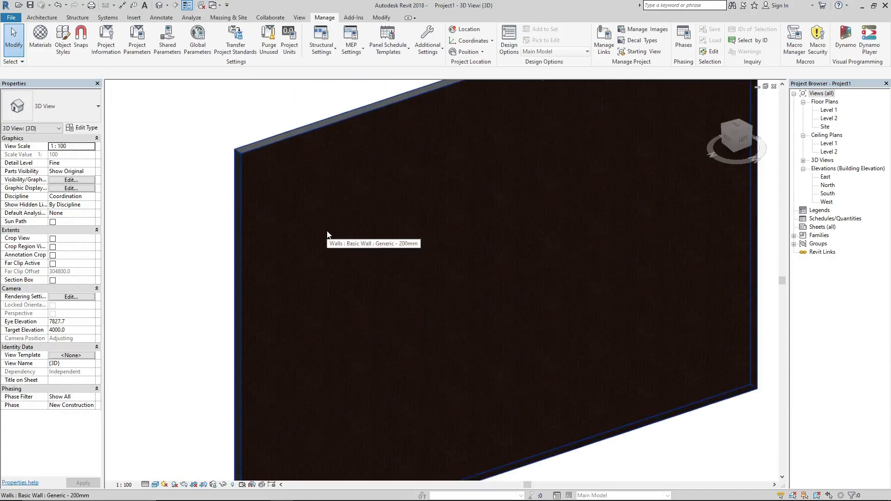
Draw a circular Generic - 200mm wall, 8000 mm high with a radius of about 400 mm, beside the painted wall in the top view
{"action": "scroll", "coordinate": [328, 235], "scroll_direction": "down", "scroll_amount": 2}
{"action": "left_click", "coordinate": [735, 126]}
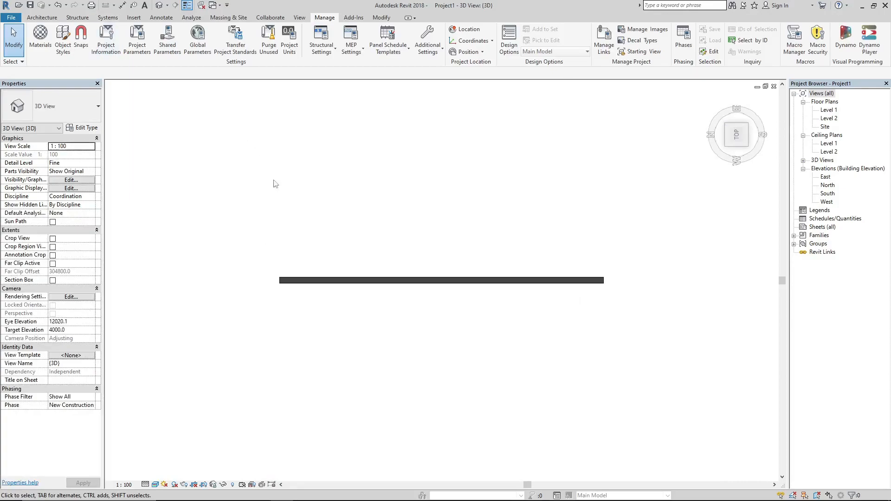
{"action": "key", "text": "w"}
{"action": "key", "text": "a"}
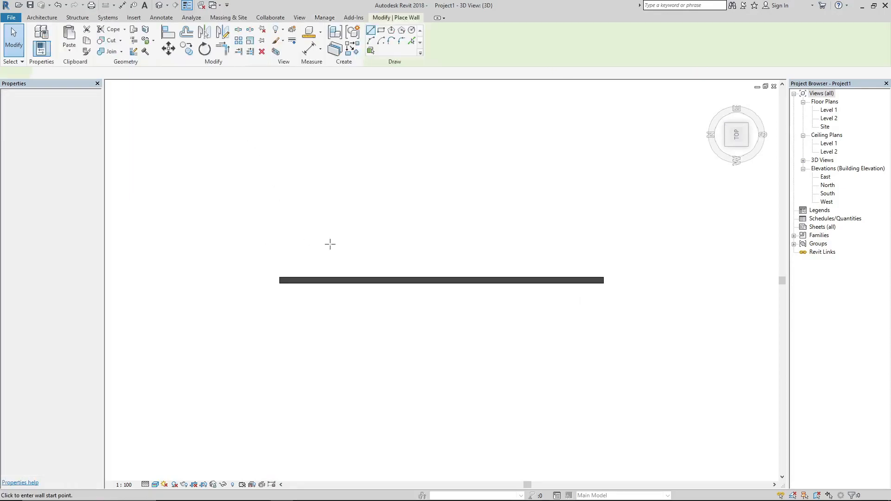
{"action": "left_click", "coordinate": [412, 30]}
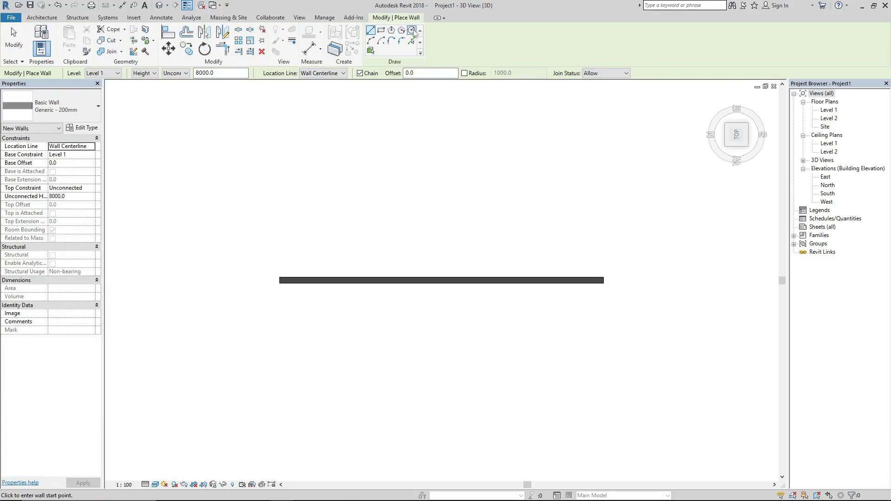
{"action": "left_click", "coordinate": [394, 215]}
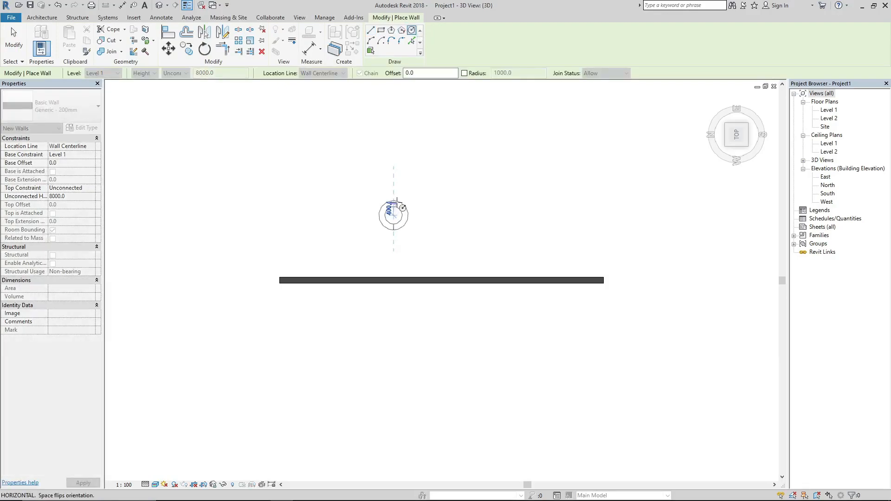
{"action": "left_click", "coordinate": [397, 204]}
{"action": "key", "text": "Escape"}
{"action": "key", "text": "Escape"}
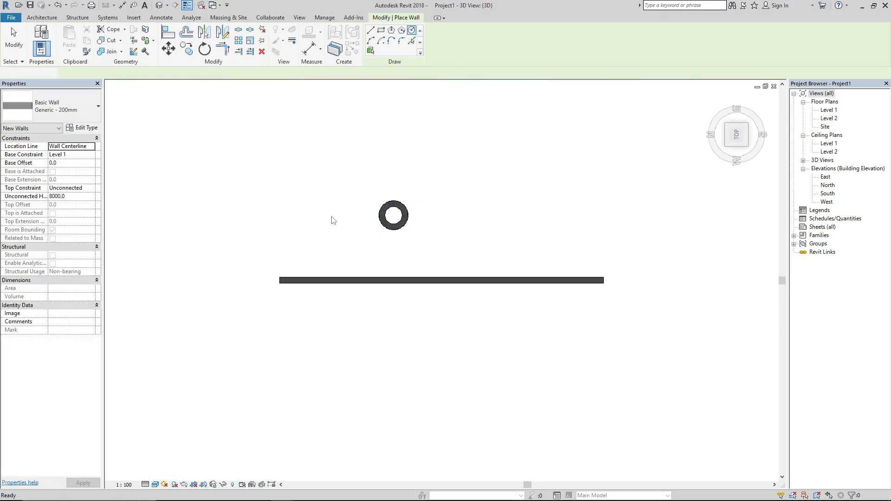
{"action": "middle_click_drag", "start_coordinate": [388, 190], "coordinate": [599, 151], "text": "shift"}
{"action": "middle_click_drag", "start_coordinate": [349, 385], "coordinate": [492, 348], "text": "shift"}
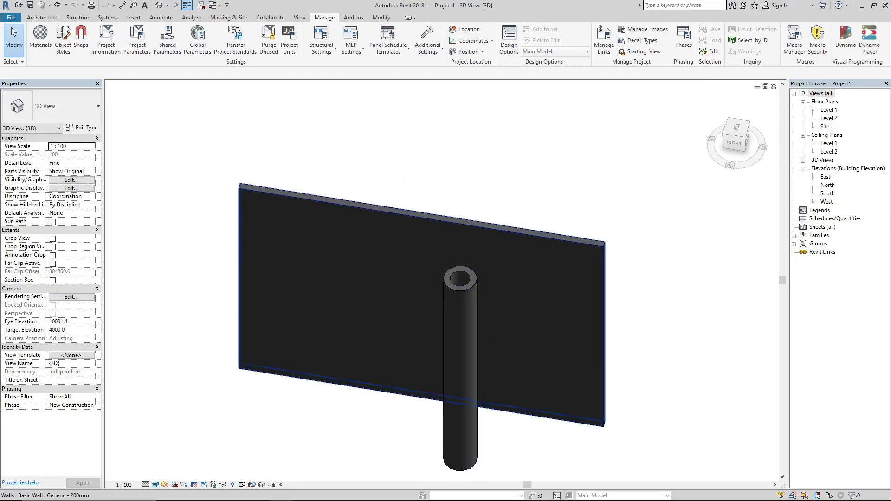
Search the project materials for "metal", select Stainless Steel and review its identity information
{"action": "left_click", "coordinate": [40, 37]}
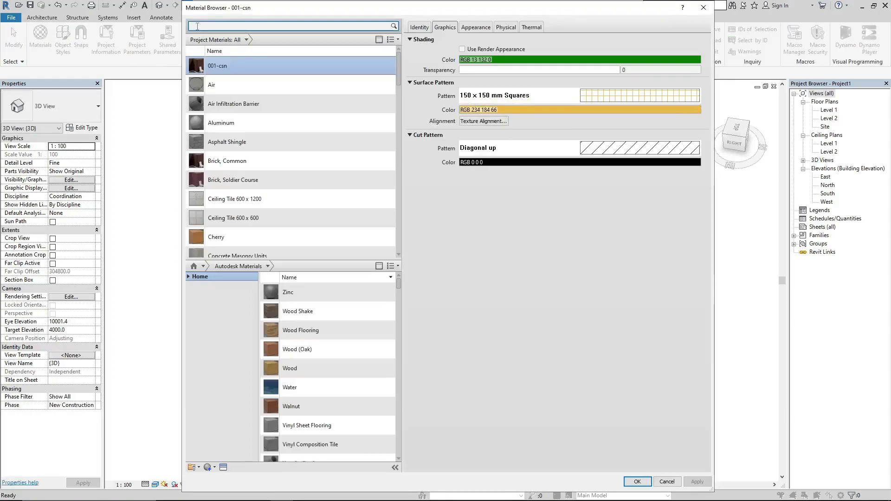
{"action": "type", "text": "meta"}
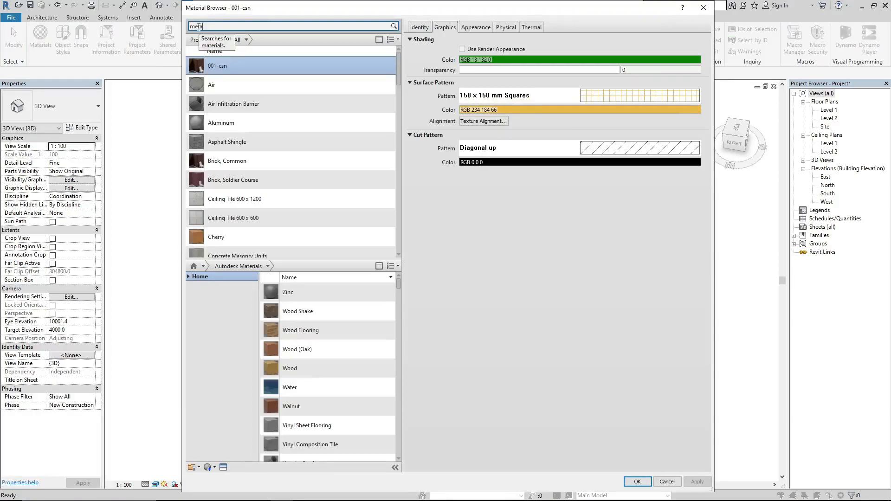
{"action": "type", "text": "l"}
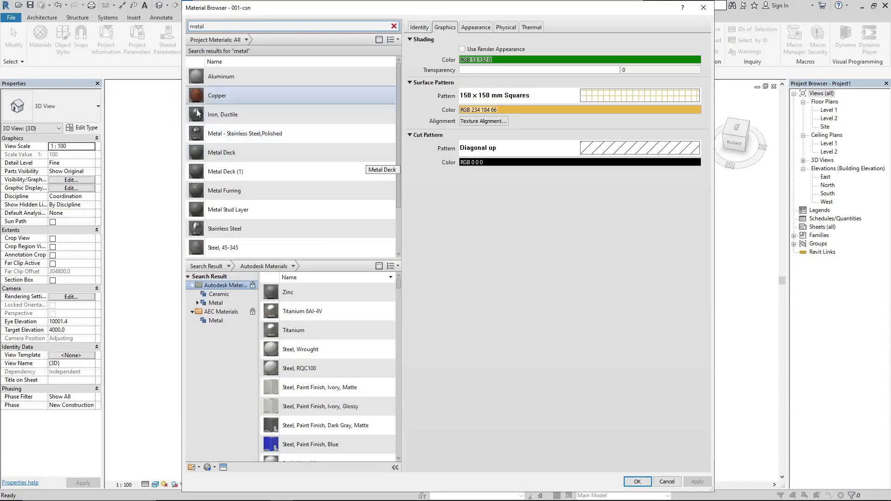
{"action": "left_click", "coordinate": [248, 230]}
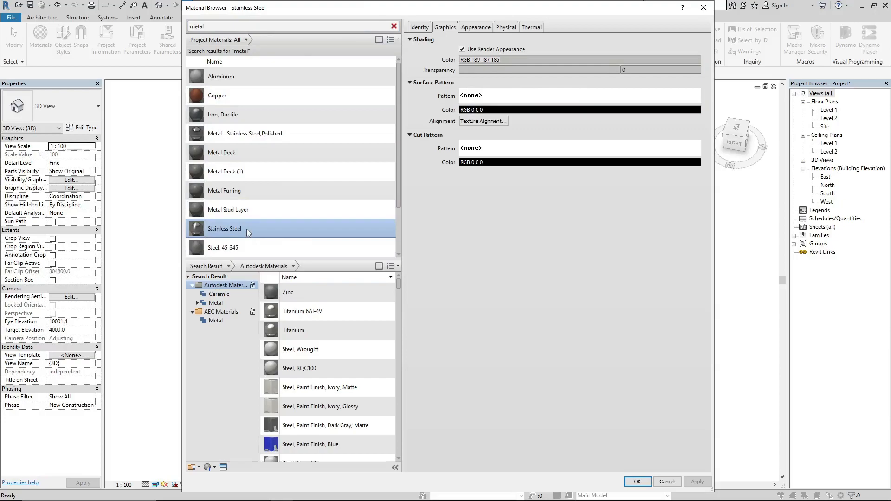
{"action": "left_click", "coordinate": [420, 28]}
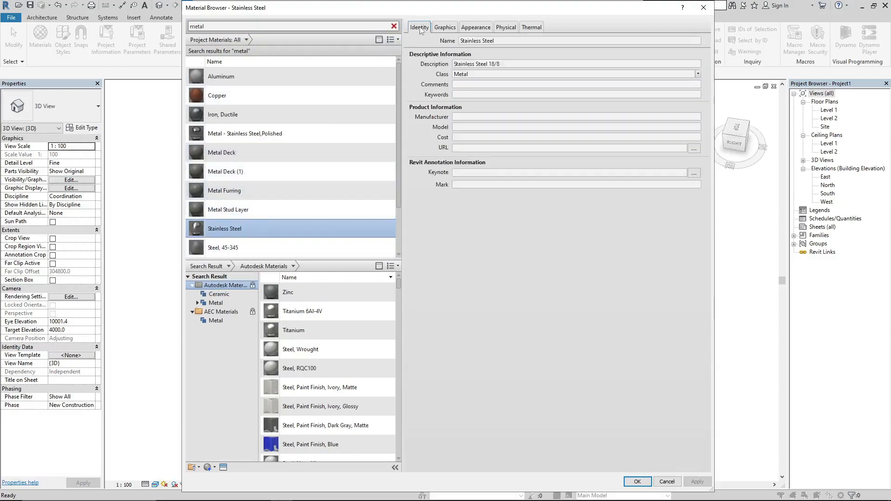
Turn off the render appearance for Stainless Steel's shading and set the shading color to blue RGB 34 7 184
{"action": "left_click", "coordinate": [445, 28]}
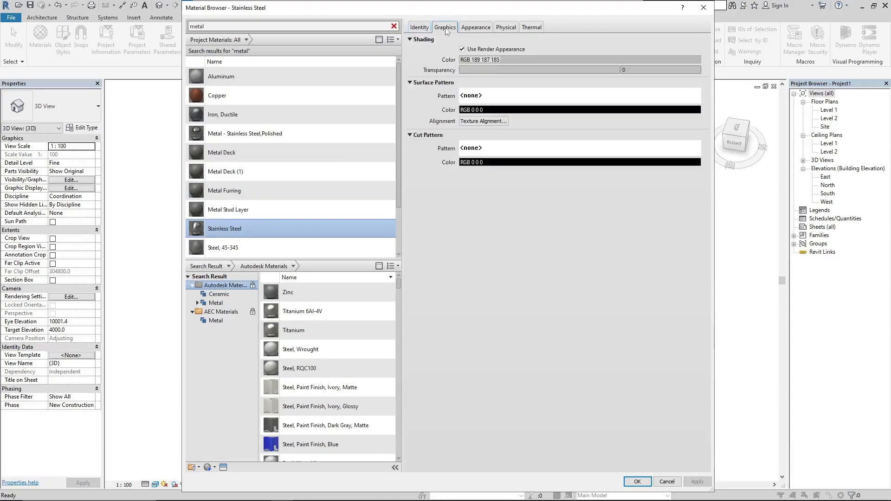
{"action": "left_click", "coordinate": [466, 50]}
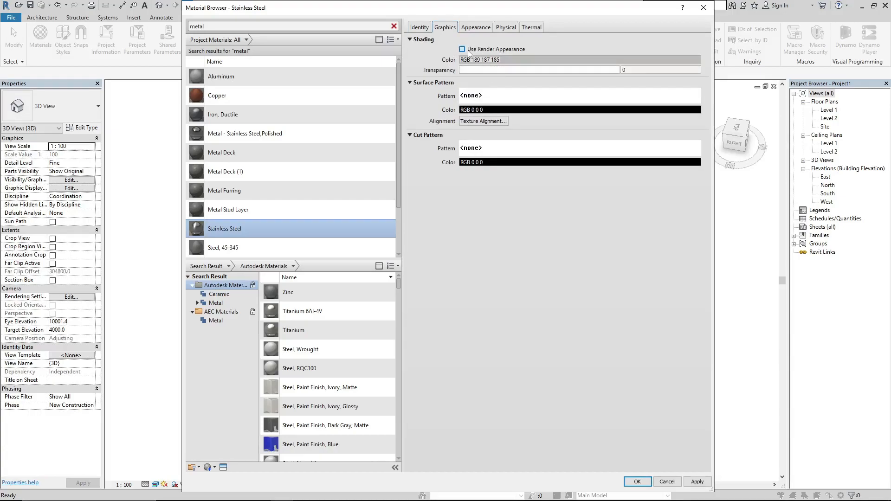
{"action": "left_click", "coordinate": [486, 60]}
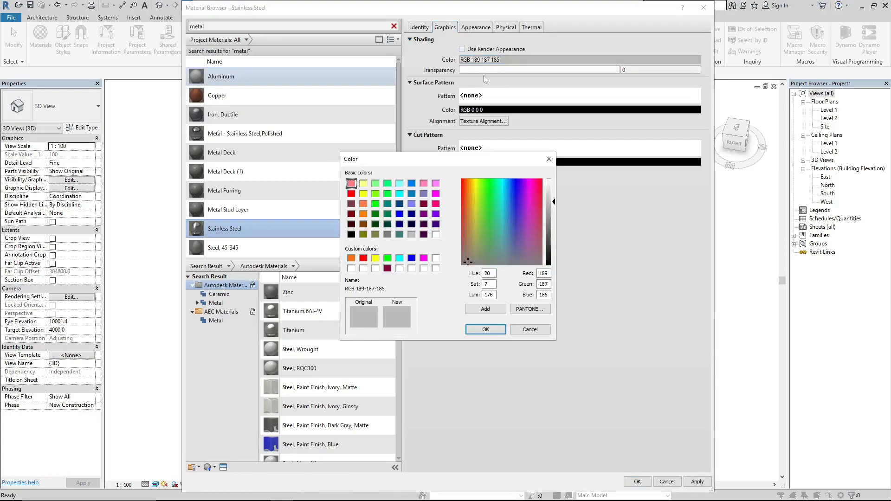
{"action": "left_click", "coordinate": [512, 186]}
{"action": "left_click", "coordinate": [520, 187]}
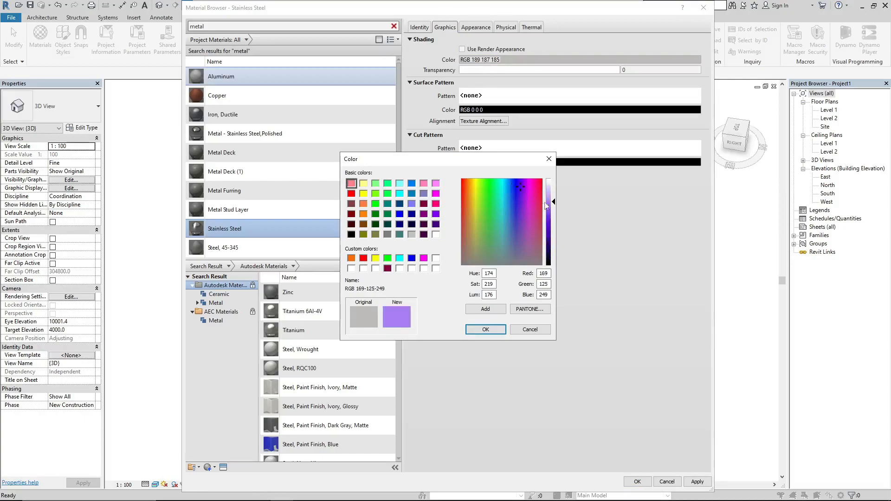
{"action": "left_click", "coordinate": [517, 186]}
{"action": "left_click_drag", "start_coordinate": [553, 207], "coordinate": [555, 233]}
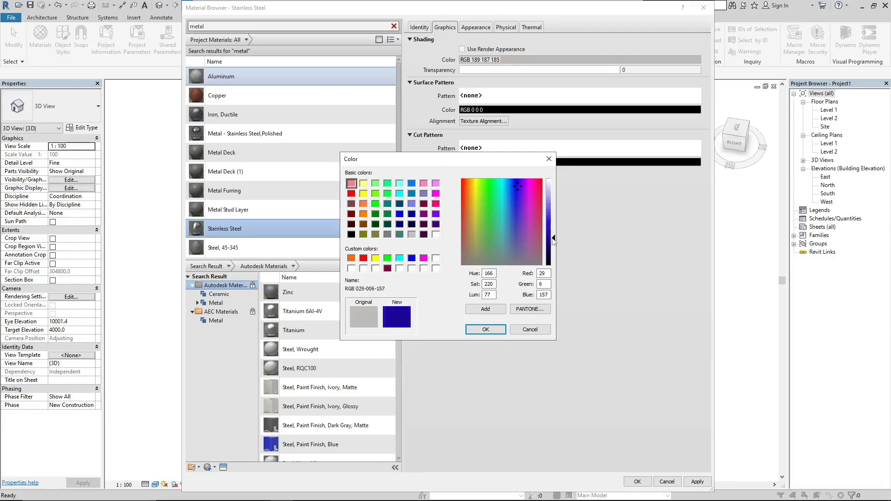
{"action": "left_click", "coordinate": [475, 333]}
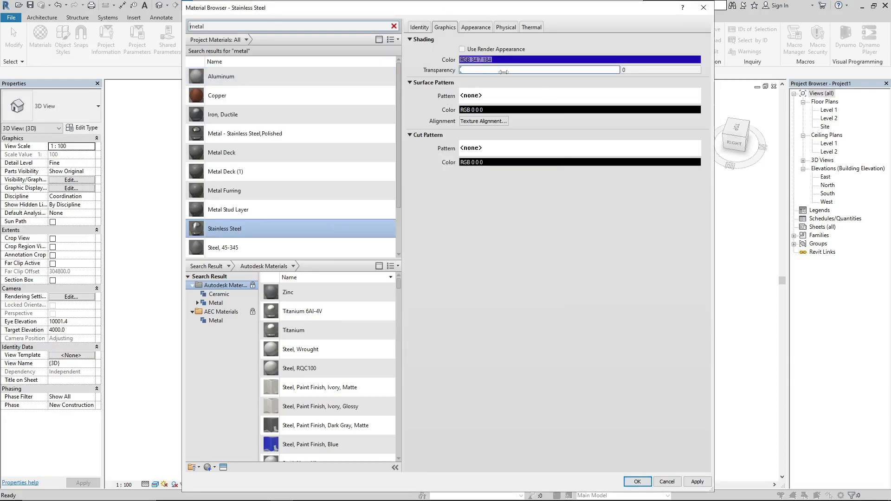
Browse the drafting fill patterns and assign Aluminum as the surface pattern of Stainless Steel
{"action": "left_click", "coordinate": [484, 94]}
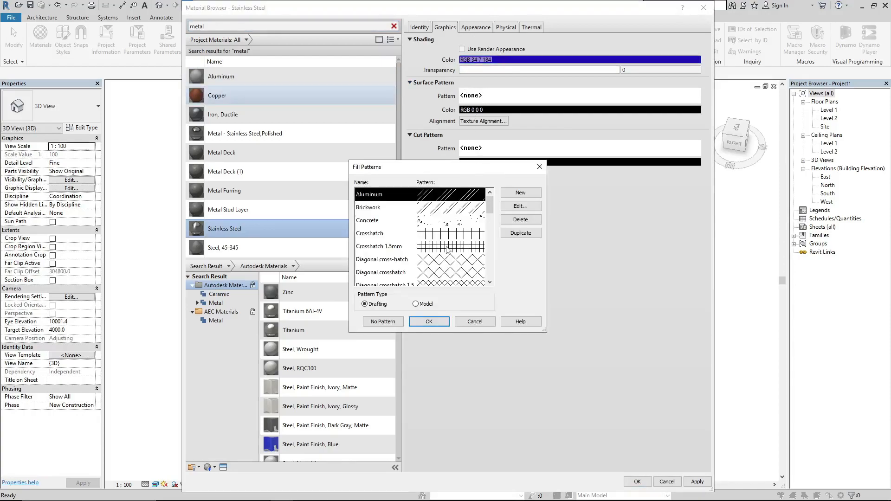
{"action": "scroll", "coordinate": [432, 237], "scroll_direction": "down", "scroll_amount": 3}
{"action": "scroll", "coordinate": [432, 237], "scroll_direction": "up", "scroll_amount": 2}
{"action": "scroll", "coordinate": [422, 227], "scroll_direction": "down", "scroll_amount": 5}
{"action": "scroll", "coordinate": [422, 228], "scroll_direction": "up", "scroll_amount": 3}
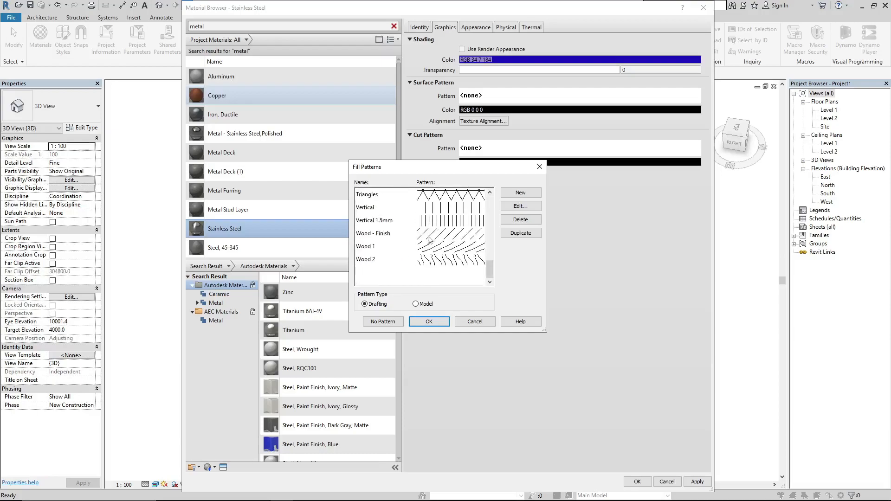
{"action": "scroll", "coordinate": [439, 247], "scroll_direction": "down", "scroll_amount": 2}
{"action": "scroll", "coordinate": [439, 246], "scroll_direction": "up", "scroll_amount": 5}
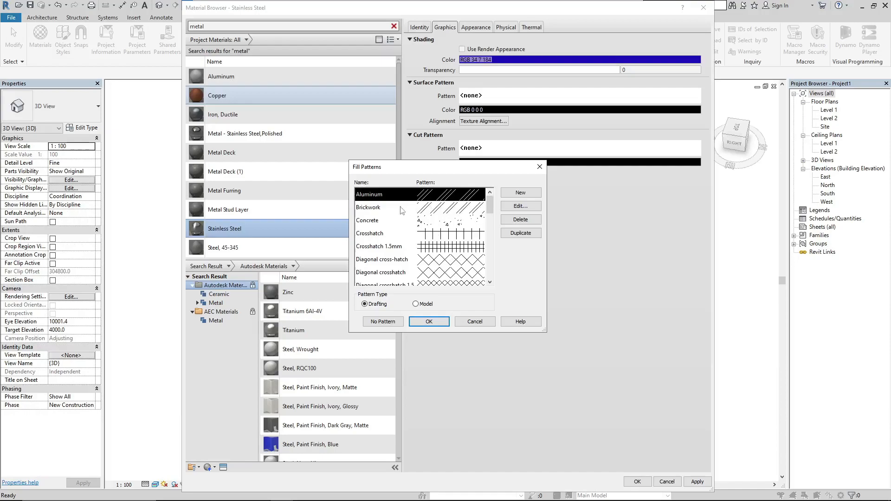
{"action": "left_click", "coordinate": [424, 320]}
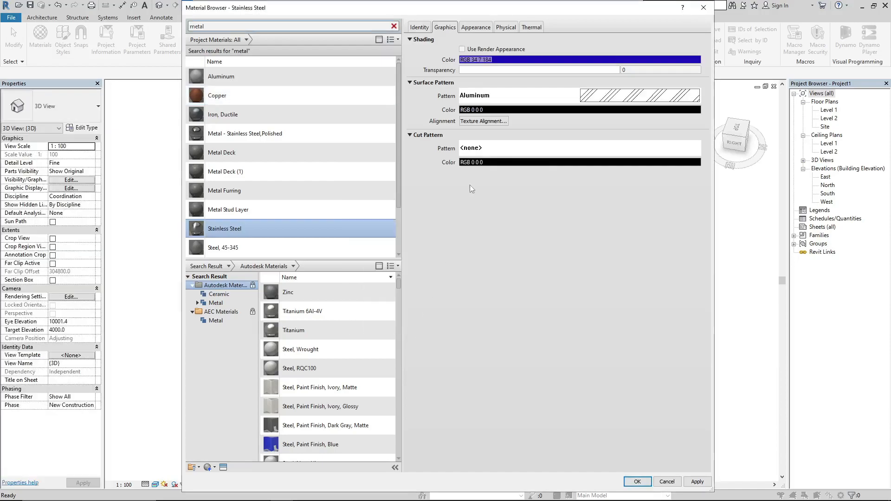
Check the color choices and the texture alignment options for Stainless Steel's surface pattern
{"action": "left_click", "coordinate": [496, 113]}
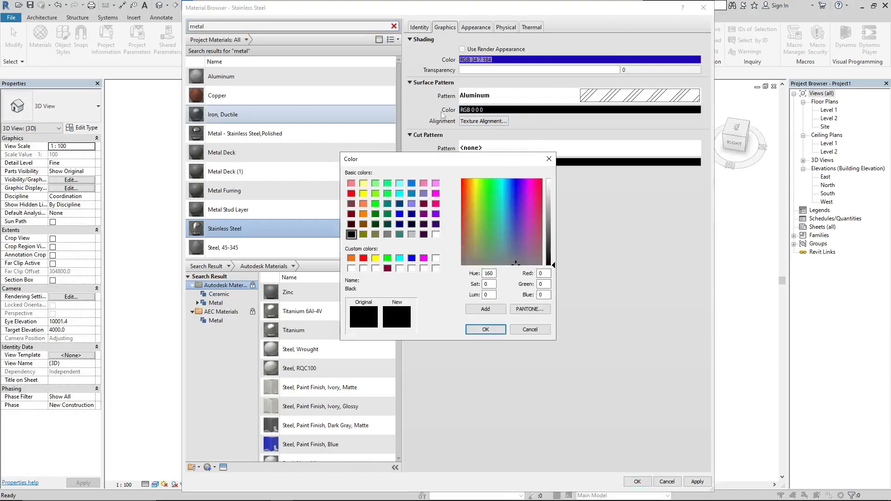
{"action": "left_click", "coordinate": [530, 329]}
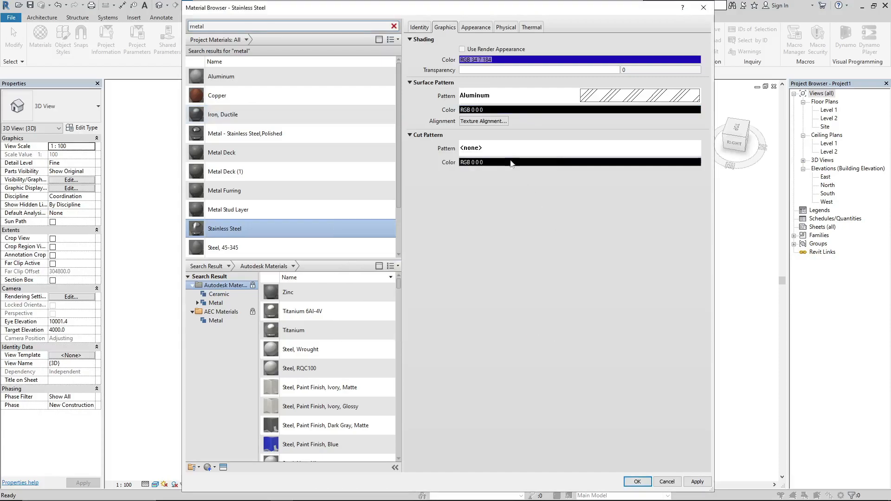
{"action": "left_click", "coordinate": [477, 123]}
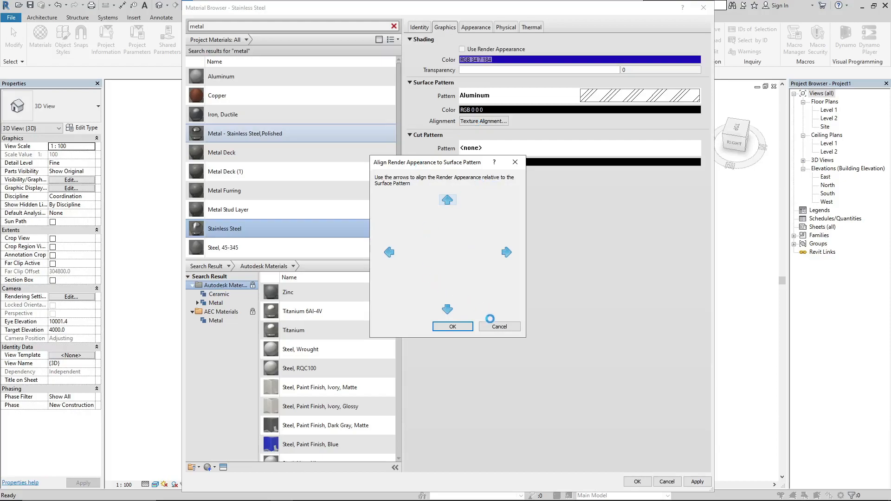
{"action": "left_click", "coordinate": [453, 327]}
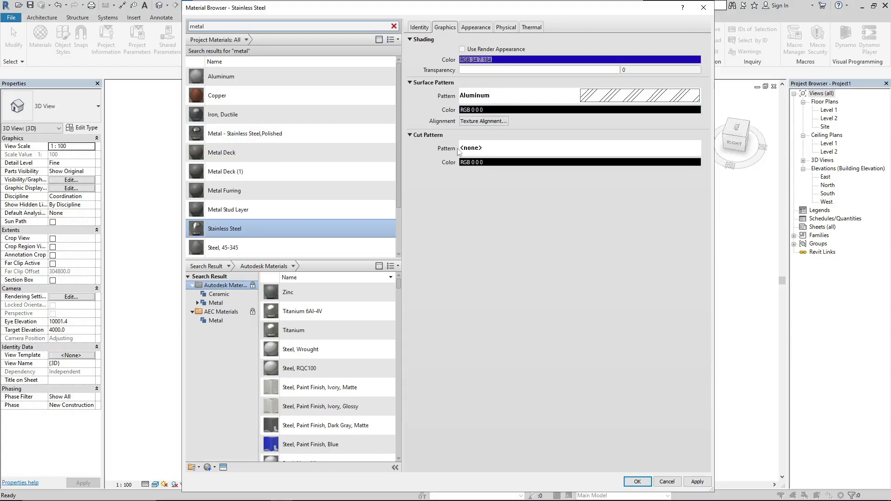
Look through the drafting fill patterns available for Stainless Steel's cut pattern without assigning one
{"action": "left_click", "coordinate": [513, 149]}
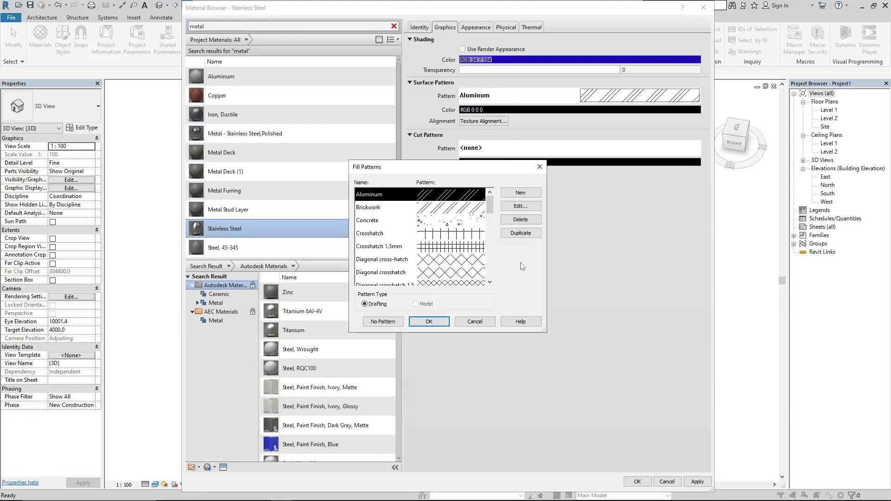
{"action": "scroll", "coordinate": [454, 252], "scroll_direction": "down", "scroll_amount": 6}
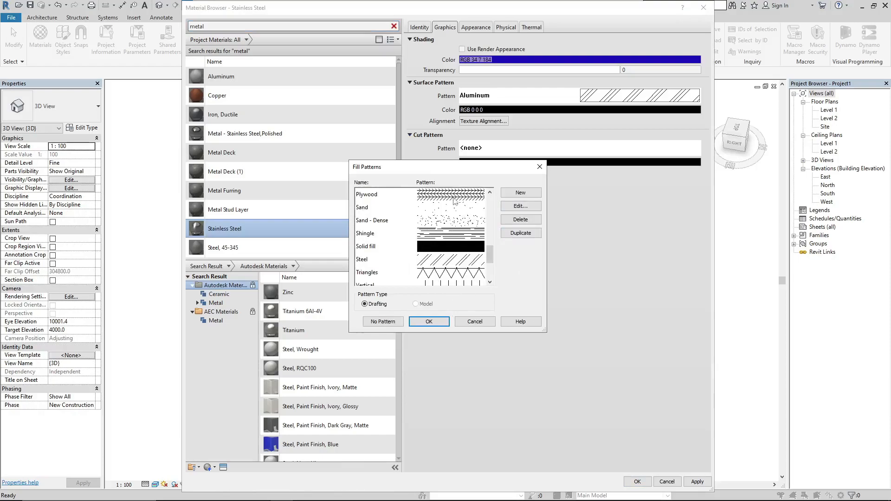
{"action": "left_click", "coordinate": [474, 322]}
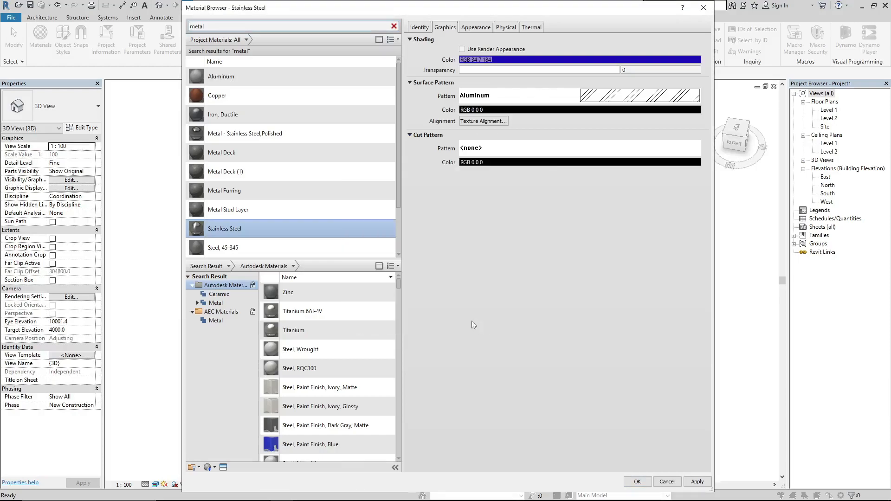
Examine the name and description of Stainless Steel's appearance asset
{"action": "left_click", "coordinate": [476, 28]}
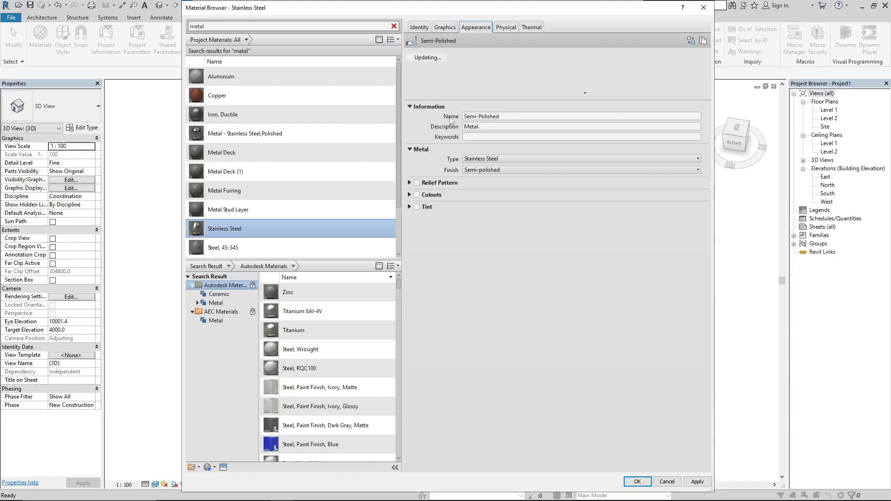
{"action": "left_click", "coordinate": [517, 117]}
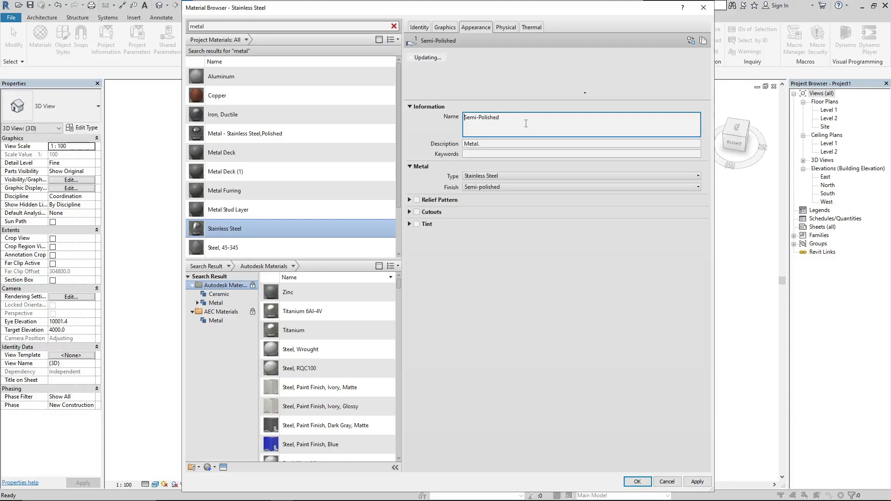
{"action": "left_click", "coordinate": [489, 144]}
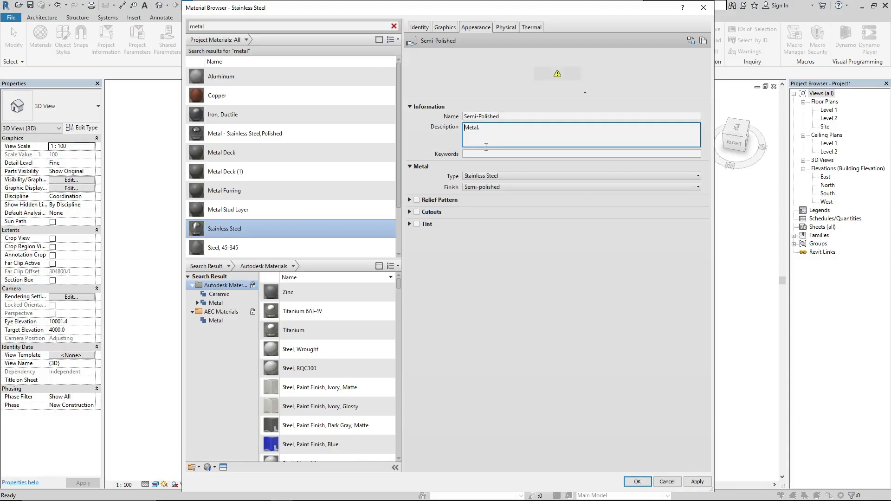
{"action": "left_click", "coordinate": [415, 178]}
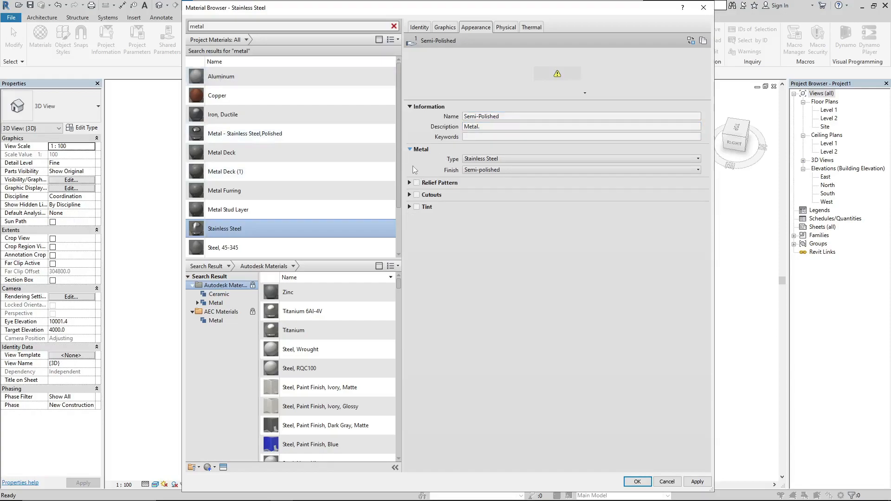
Review the metal type and finish choices of Stainless Steel's appearance, keeping Stainless Steel and Semi-polished
{"action": "left_click", "coordinate": [509, 161]}
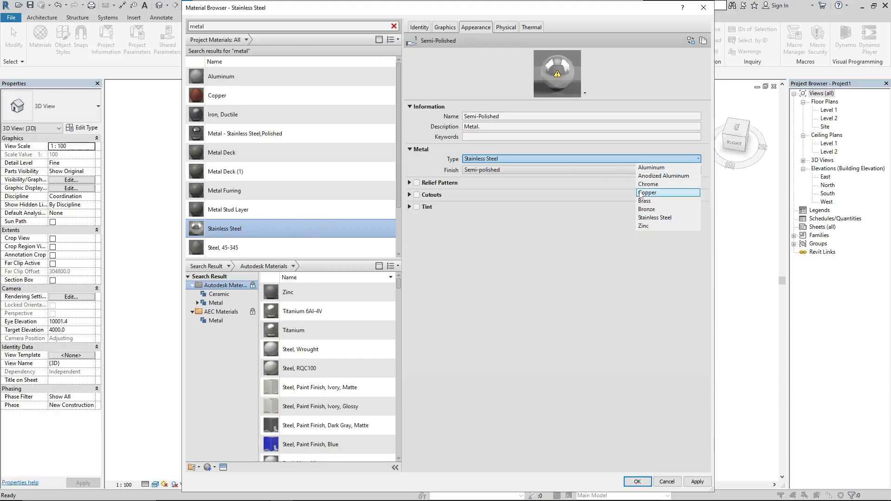
{"action": "left_click", "coordinate": [654, 218]}
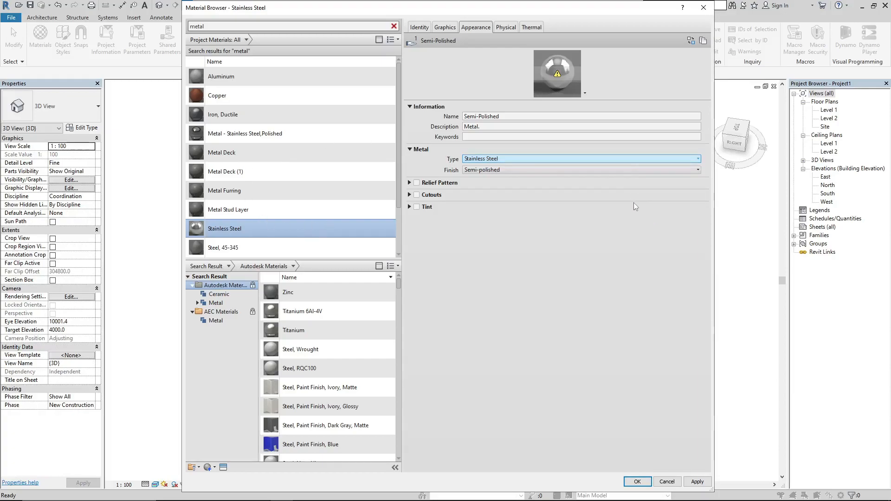
{"action": "left_click", "coordinate": [550, 170]}
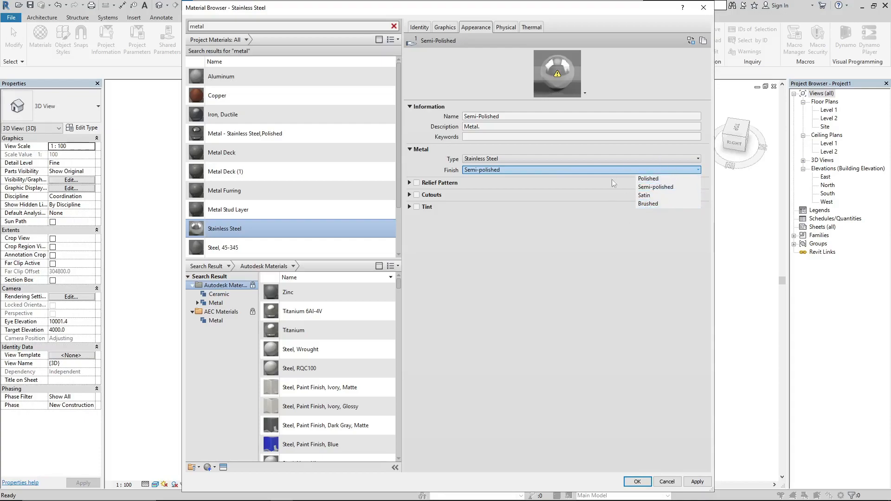
{"action": "left_click", "coordinate": [582, 230]}
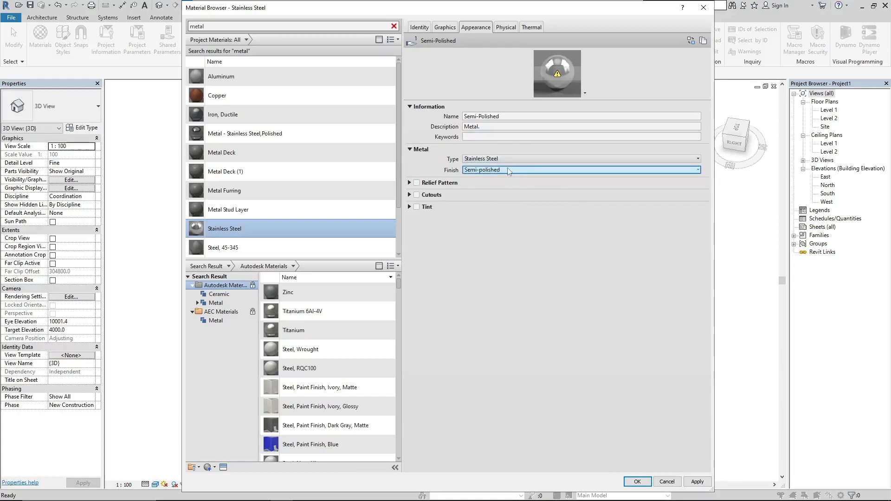
{"action": "left_click", "coordinate": [517, 160]}
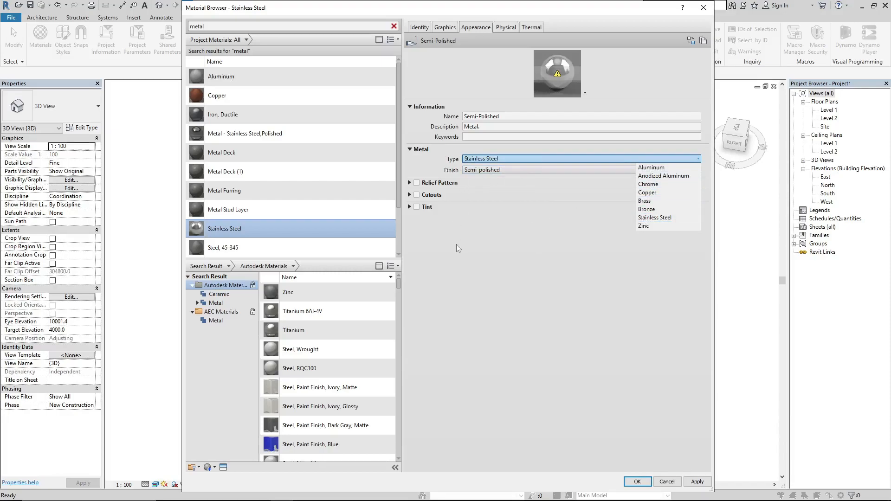
{"action": "left_click", "coordinate": [459, 208]}
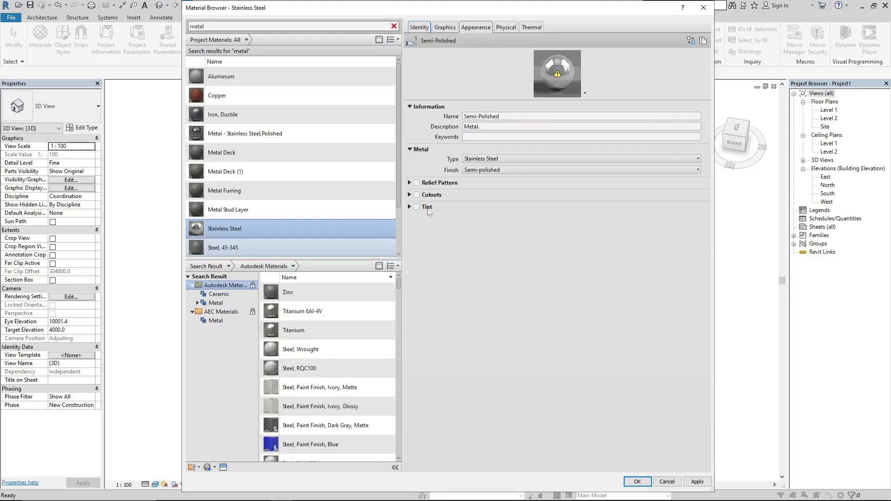
Expand the relief pattern settings, then enlarge the appearance preview with its scene set to Object
{"action": "left_click", "coordinate": [410, 183]}
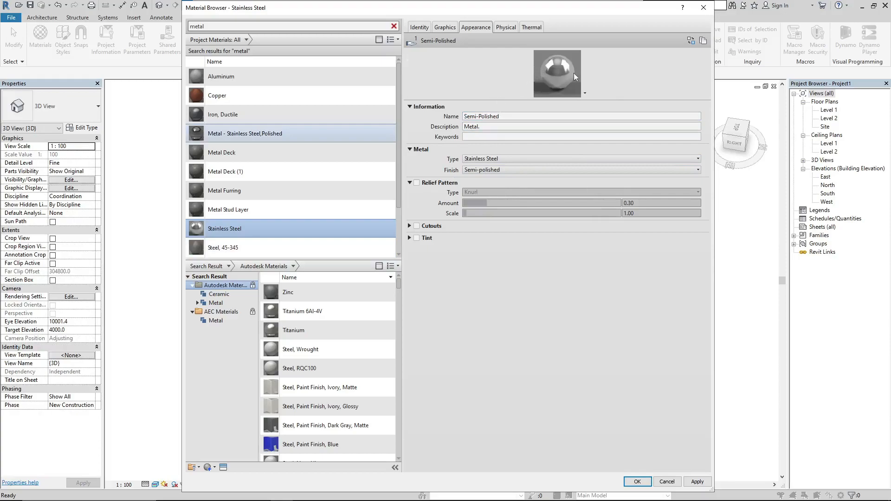
{"action": "left_click_drag", "start_coordinate": [494, 101], "coordinate": [509, 235]}
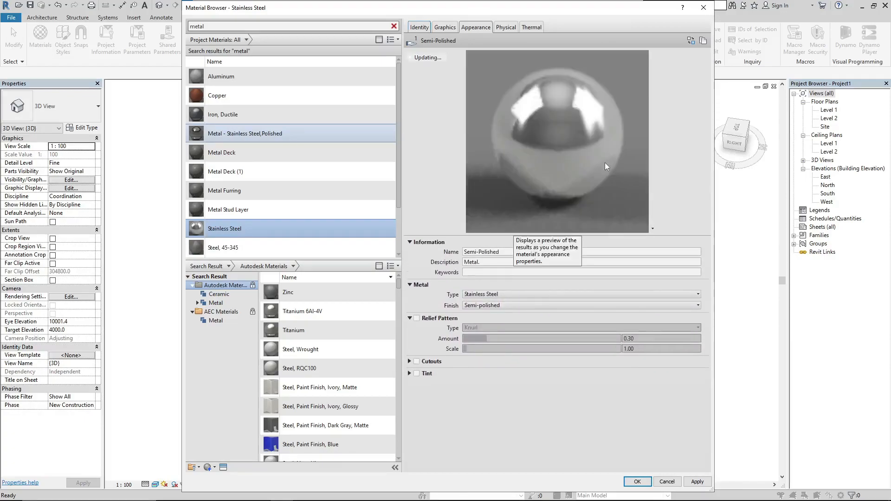
{"action": "left_click", "coordinate": [652, 228]}
{"action": "mouse_move", "coordinate": [638, 238]}
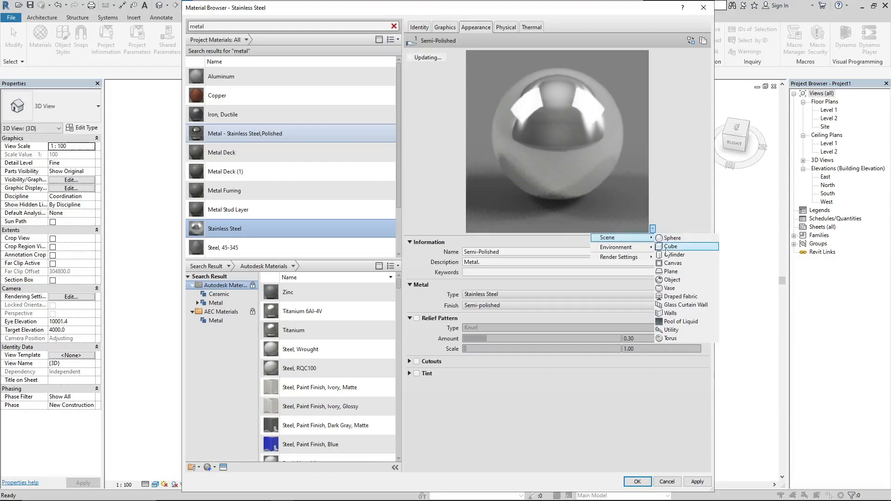
{"action": "left_click", "coordinate": [677, 280]}
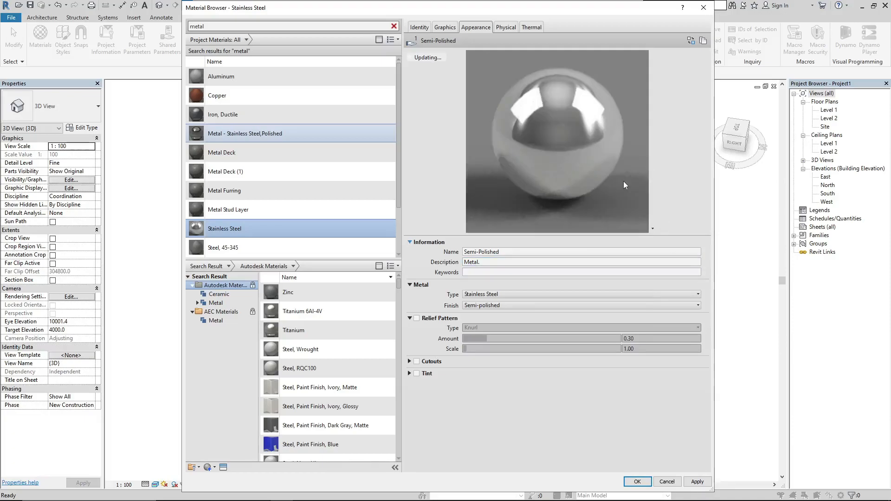
{"action": "left_click", "coordinate": [653, 228]}
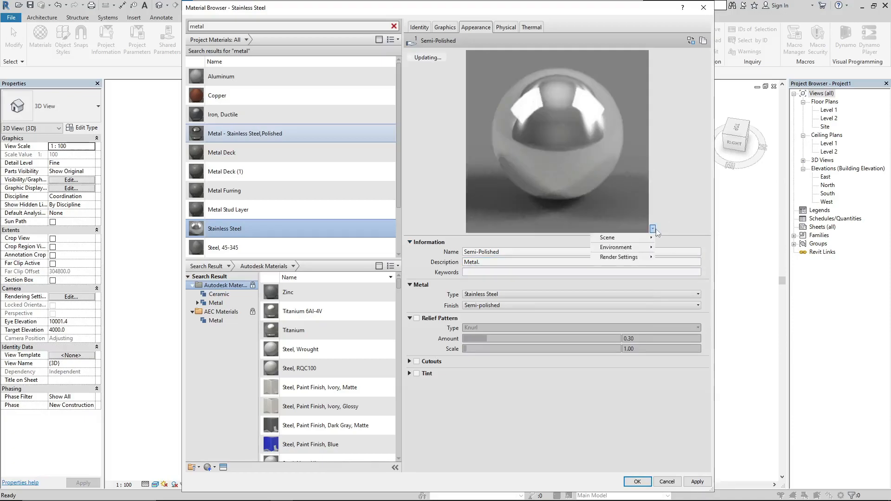
{"action": "left_click", "coordinate": [588, 152]}
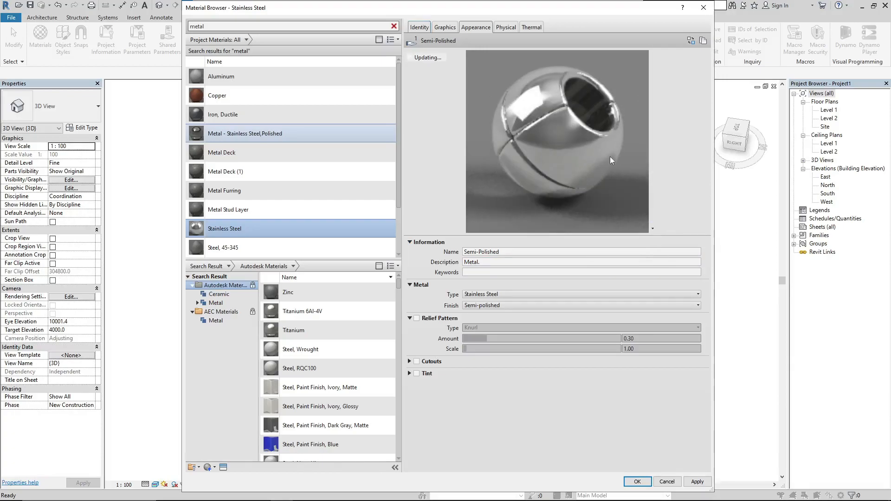
Switch the Stainless Steel appearance preview to the Walls scene
{"action": "left_click", "coordinate": [653, 229]}
{"action": "mouse_move", "coordinate": [628, 240]}
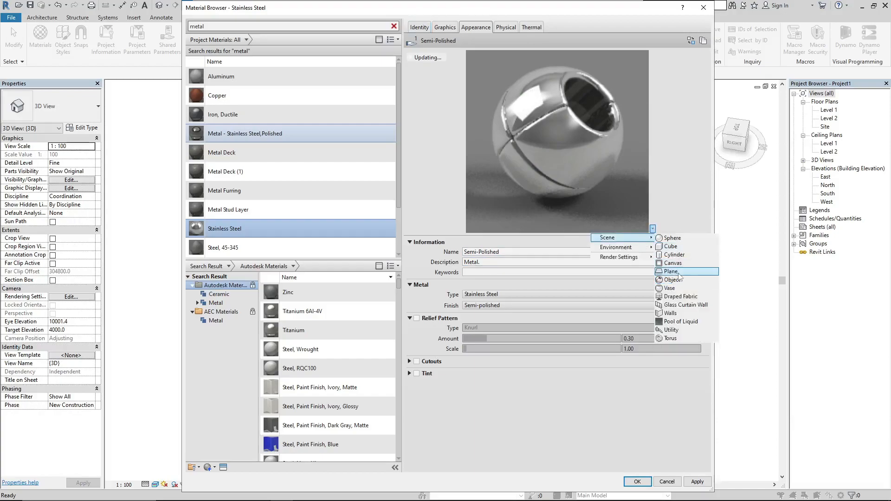
{"action": "left_click", "coordinate": [674, 311]}
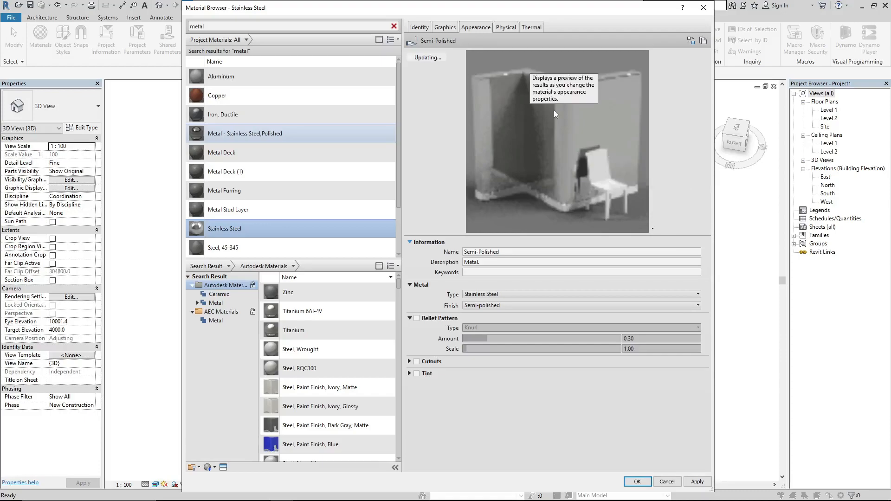
Check the preview's environment and render quality options, and accept the Stainless Steel material settings
{"action": "left_click", "coordinate": [652, 229]}
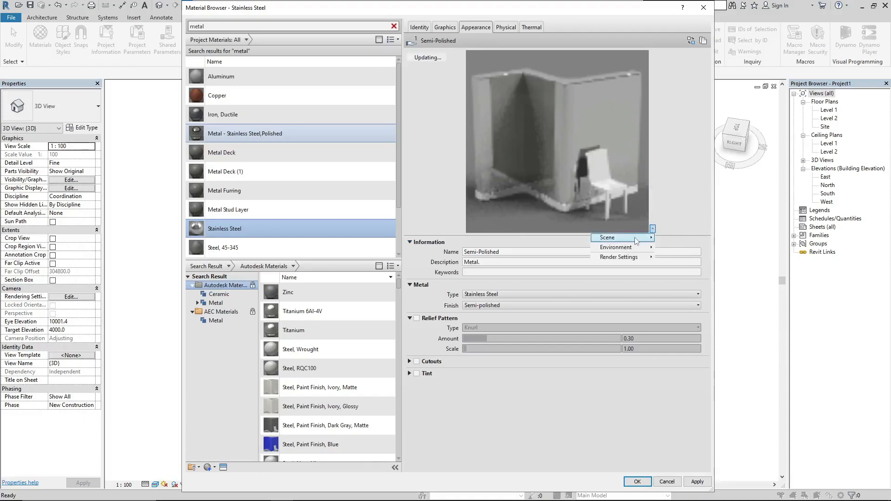
{"action": "mouse_move", "coordinate": [636, 240]}
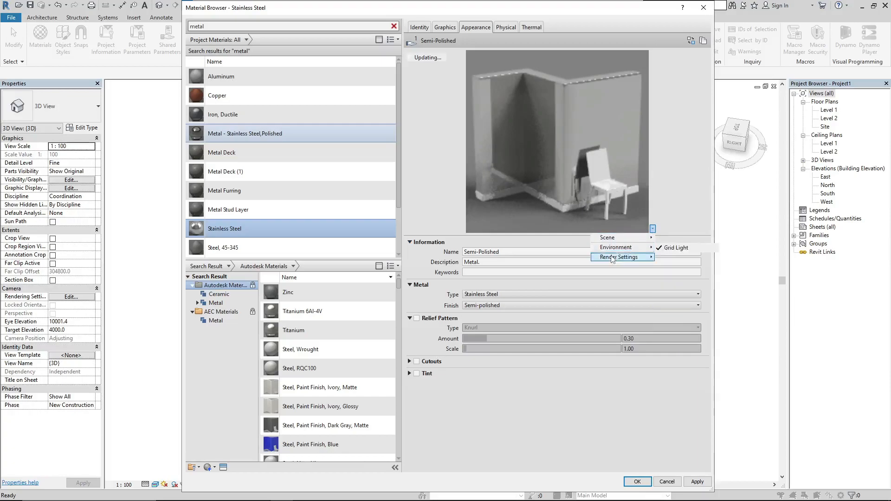
{"action": "mouse_move", "coordinate": [612, 259]}
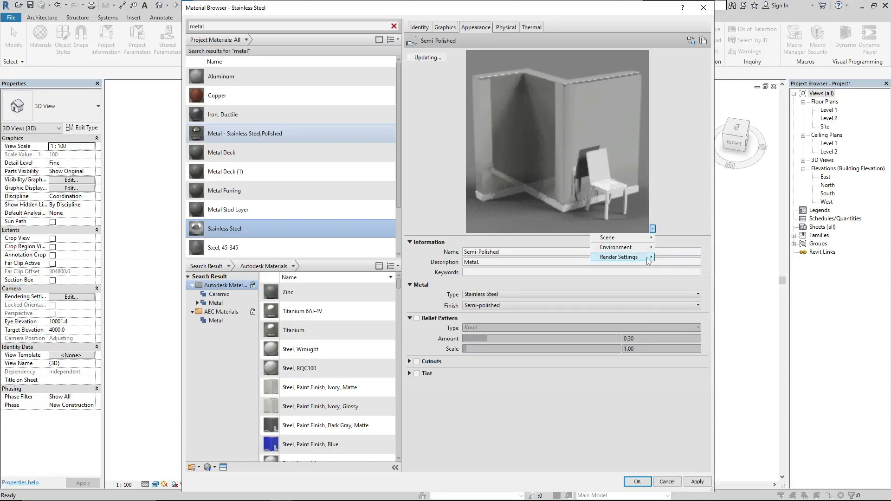
{"action": "mouse_move", "coordinate": [649, 260]}
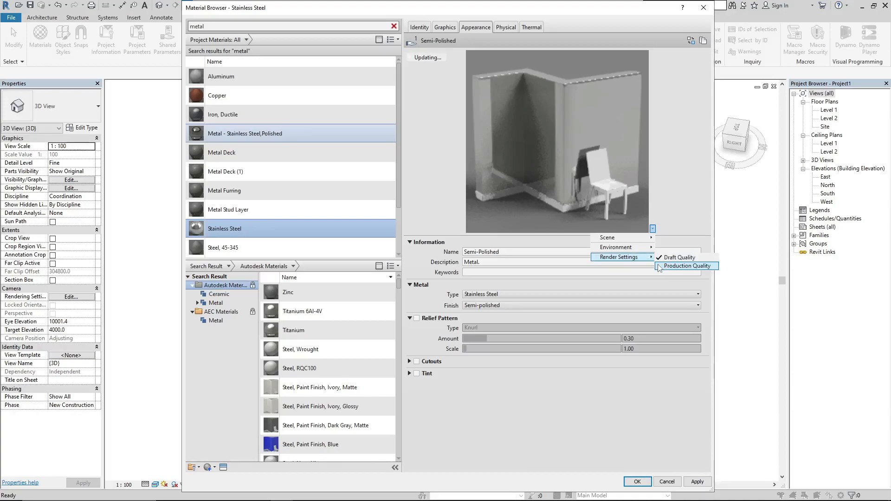
{"action": "left_click", "coordinate": [660, 162]}
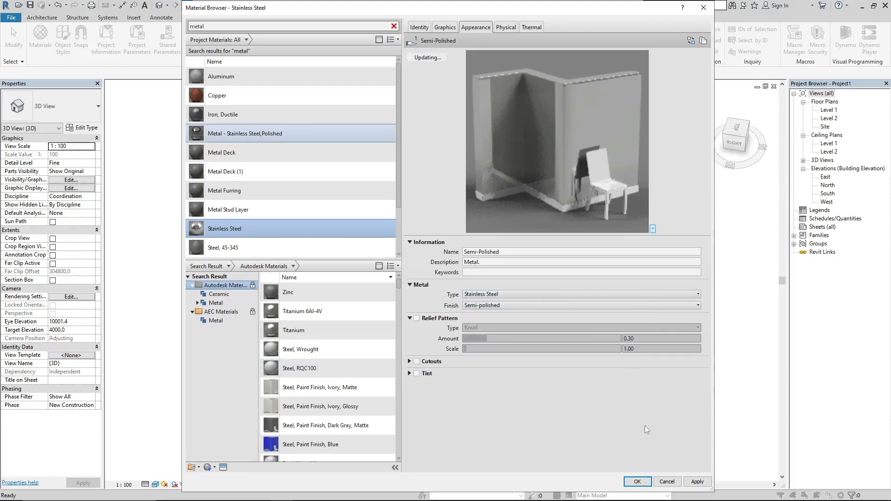
{"action": "left_click", "coordinate": [637, 482]}
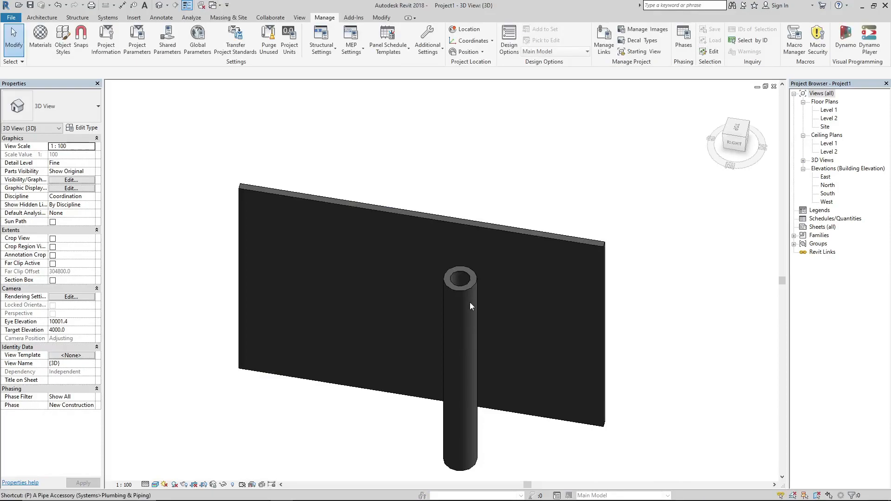
Search the Paint materials for "steel" and paint the circular wall's outer faces with Stainless Steel
{"action": "key", "text": "t"}
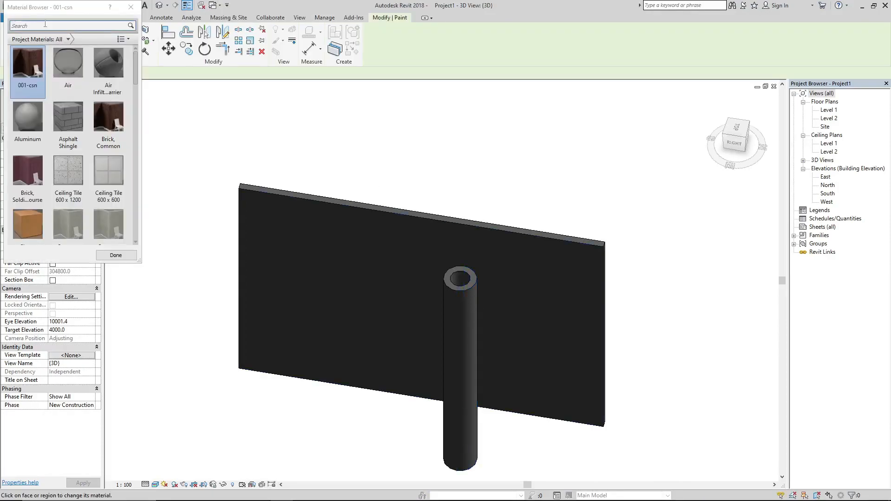
{"action": "left_click", "coordinate": [44, 25]}
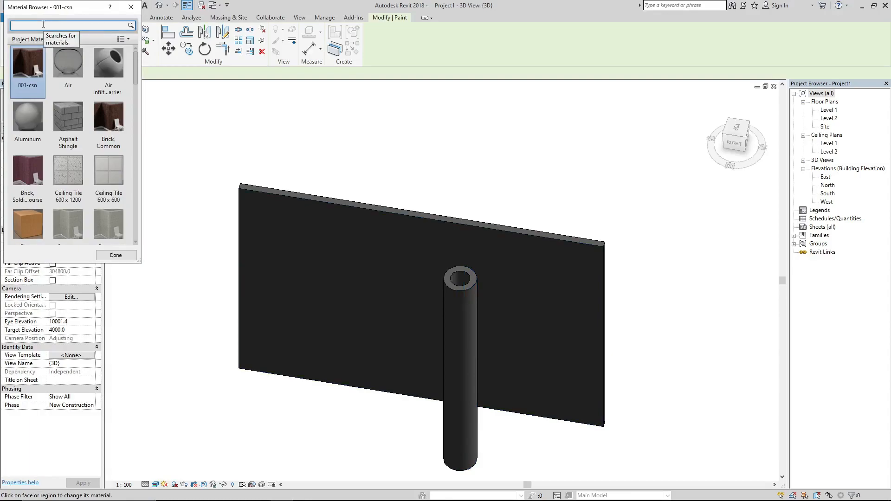
{"action": "type", "text": "steel"}
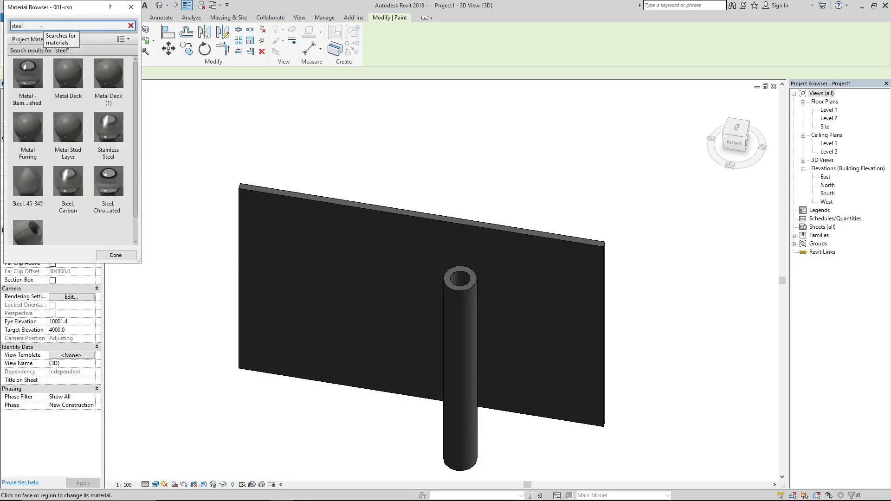
{"action": "left_click", "coordinate": [102, 132]}
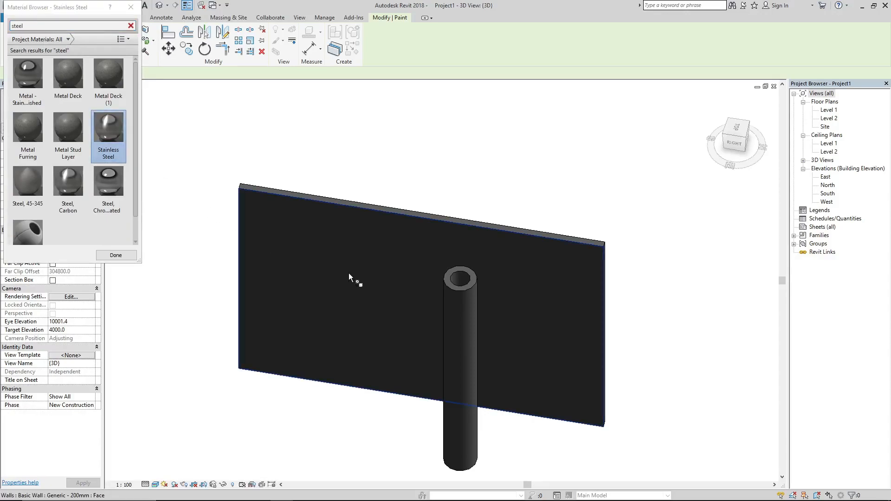
{"action": "left_click", "coordinate": [454, 308]}
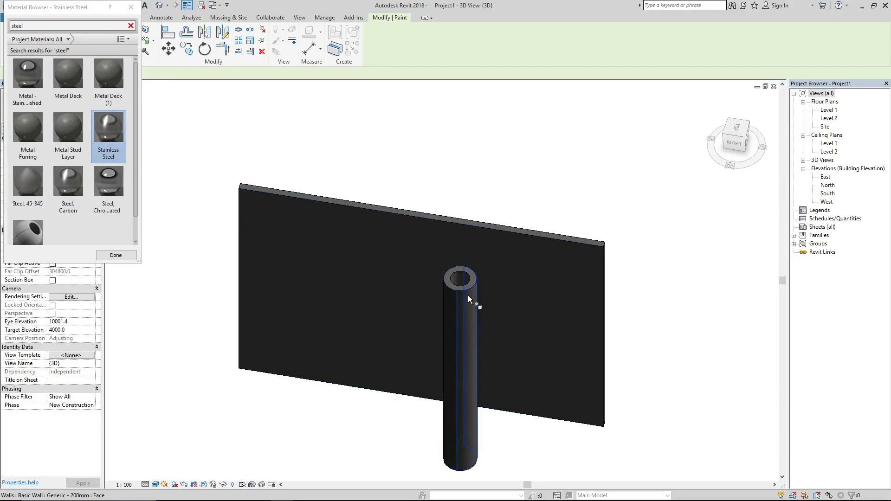
{"action": "left_click", "coordinate": [455, 316]}
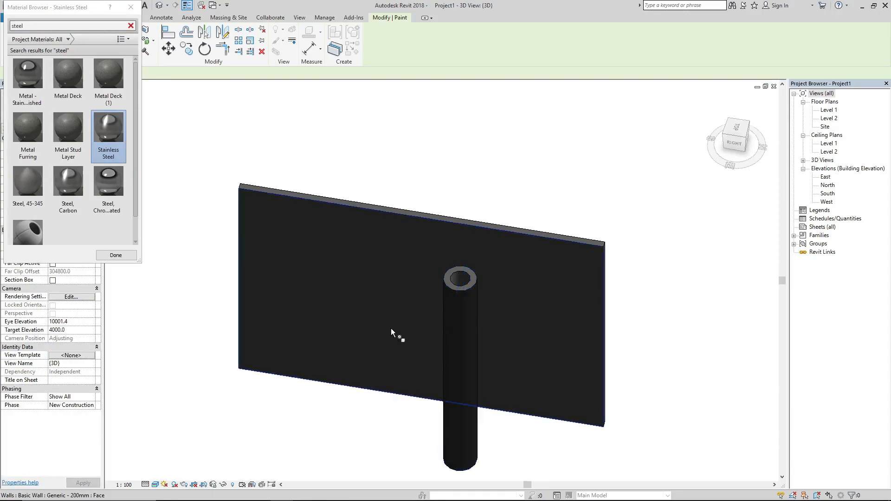
{"action": "mouse_move", "coordinate": [649, 384]}
{"action": "middle_mouse_down", "text": "shift"}
{"action": "mouse_move", "coordinate": [484, 312]}
{"action": "mouse_move", "coordinate": [450, 242]}
{"action": "mouse_move", "coordinate": [423, 229]}
{"action": "mouse_move", "coordinate": [480, 218]}
{"action": "mouse_move", "coordinate": [524, 224]}
{"action": "middle_mouse_up", "text": "shift"}
{"action": "left_click", "coordinate": [399, 262]}
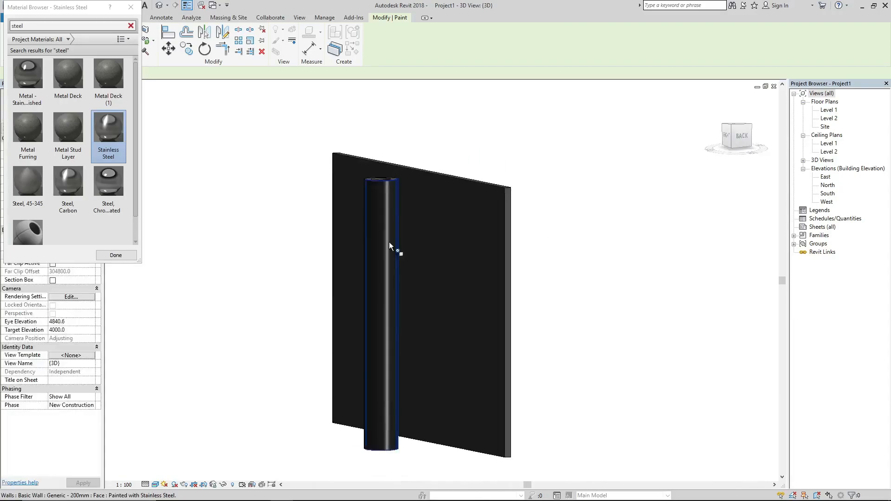
Display the 3D view in the Realistic visual style and examine both painted walls from several sides
{"action": "scroll", "coordinate": [384, 232], "scroll_direction": "up", "scroll_amount": 4}
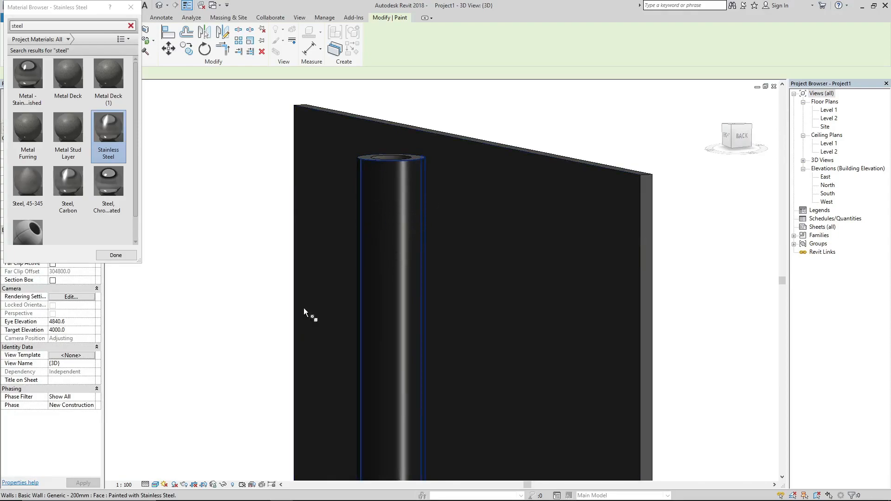
{"action": "left_click", "coordinate": [156, 485]}
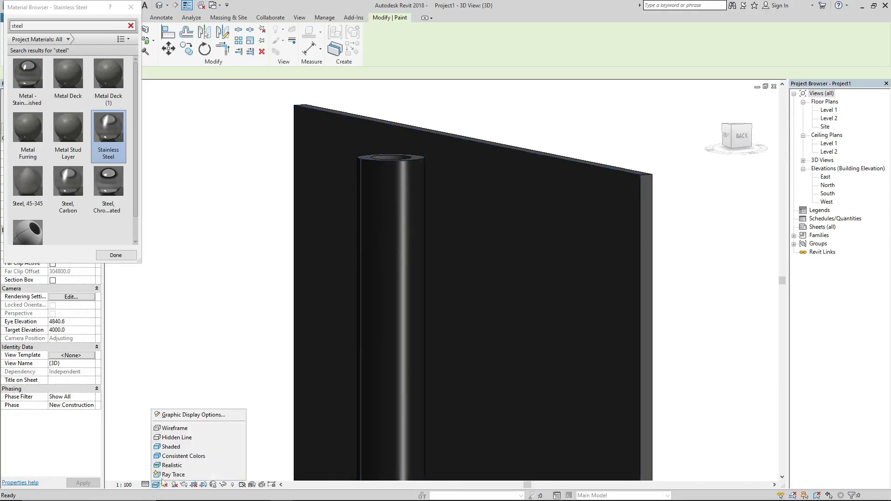
{"action": "left_click", "coordinate": [172, 465]}
{"action": "middle_click_drag", "start_coordinate": [523, 343], "coordinate": [382, 302], "text": "shift"}
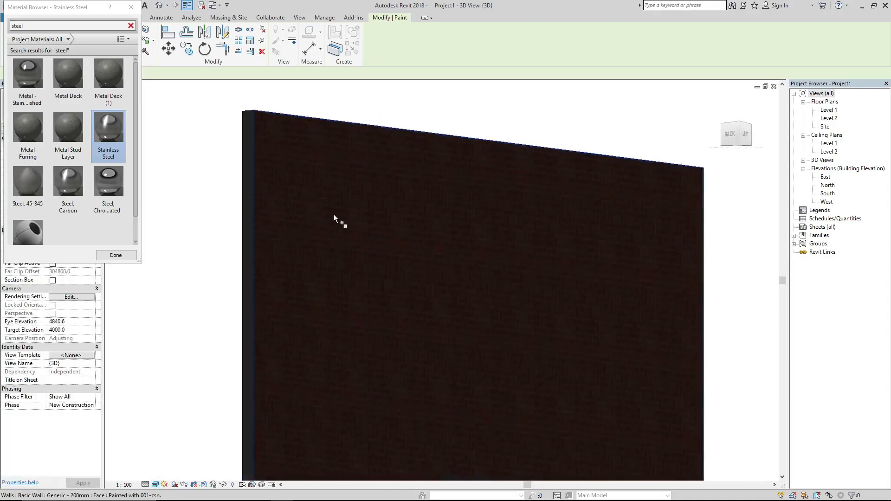
{"action": "middle_click_drag", "start_coordinate": [354, 195], "coordinate": [315, 365], "text": "shift"}
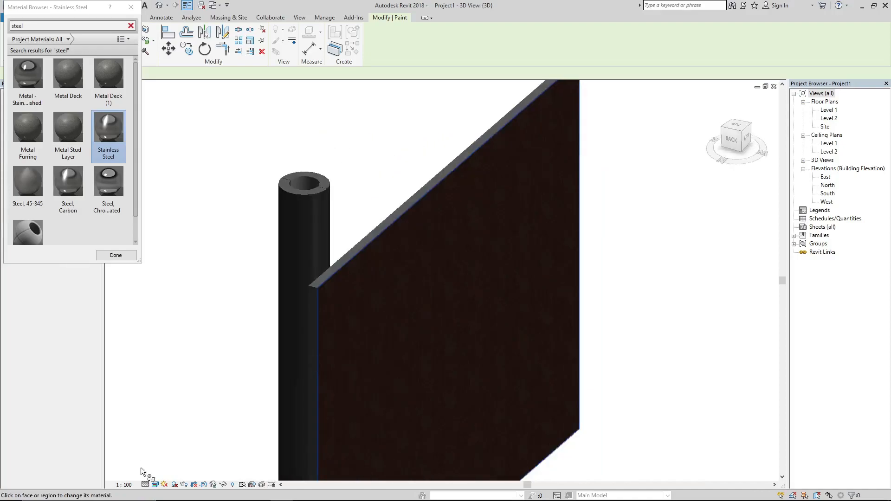
Render the 3D view with Ray Trace and inspect the brick wall and circular wall up close
{"action": "left_click", "coordinate": [155, 485]}
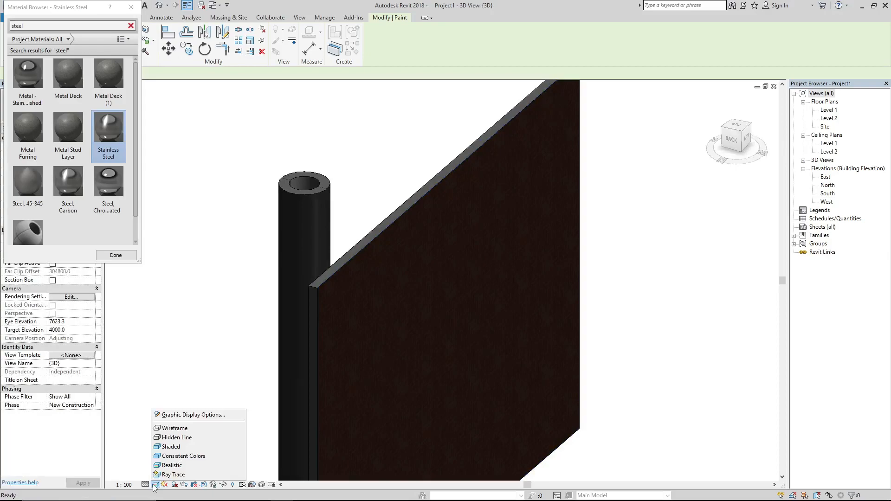
{"action": "left_click", "coordinate": [163, 477]}
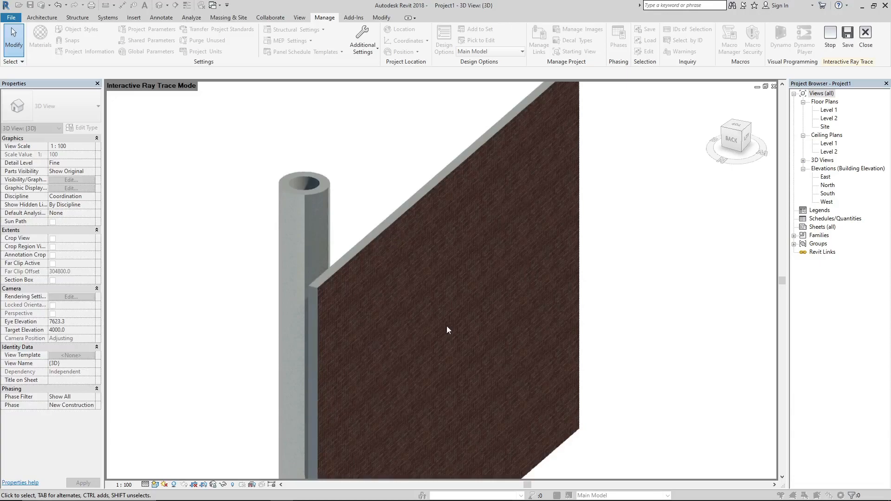
{"action": "scroll", "coordinate": [405, 276], "scroll_direction": "up", "scroll_amount": 1}
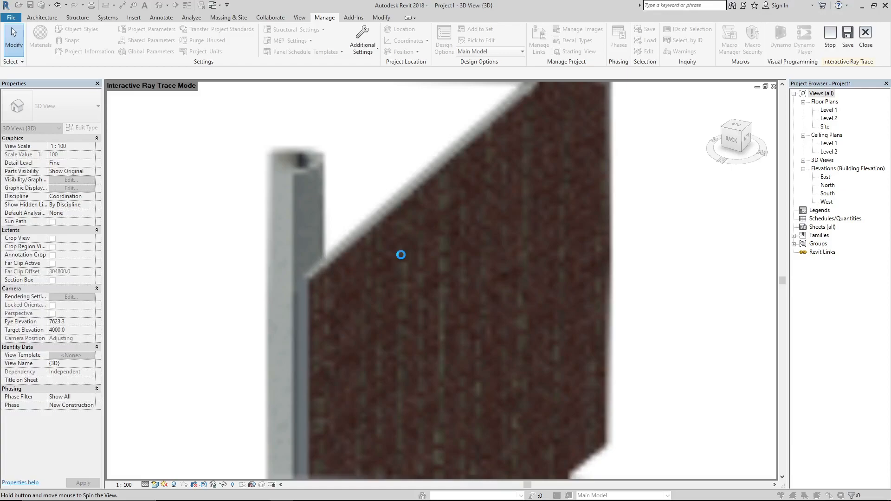
{"action": "middle_click_drag", "start_coordinate": [401, 255], "coordinate": [382, 247], "text": "shift"}
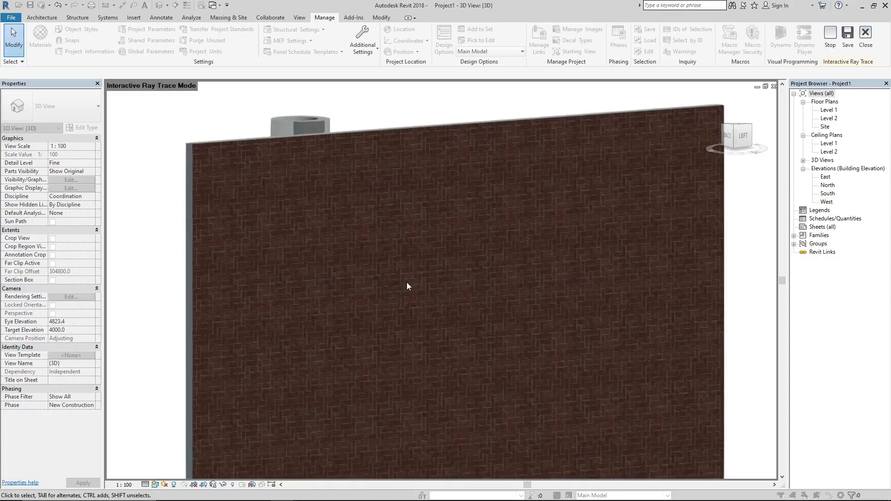
{"action": "scroll", "coordinate": [295, 218], "scroll_direction": "up", "scroll_amount": 5}
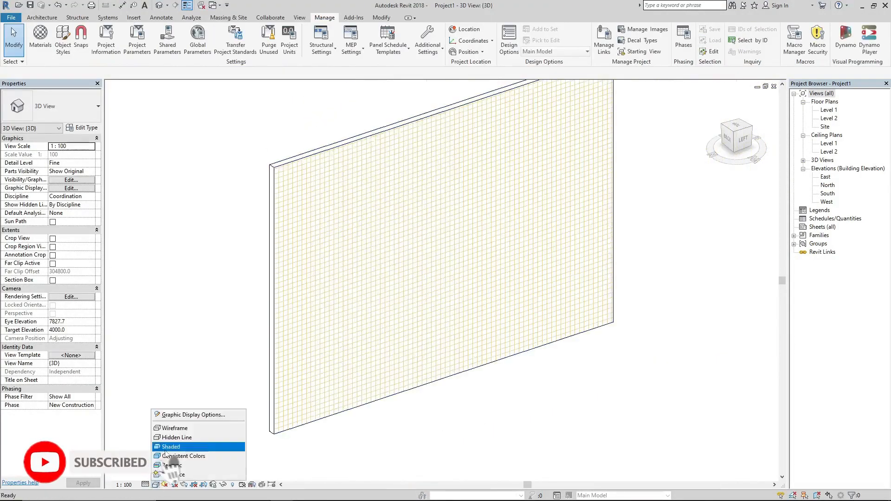
Set the 3D view to Shaded and open the 001-csn masonry image for texture editing
{"action": "left_click", "coordinate": [176, 446]}
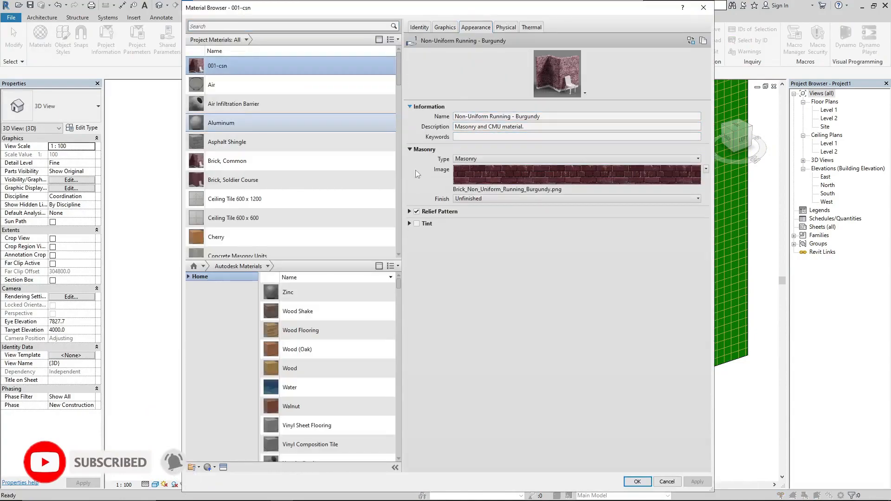
{"action": "left_click", "coordinate": [501, 179]}
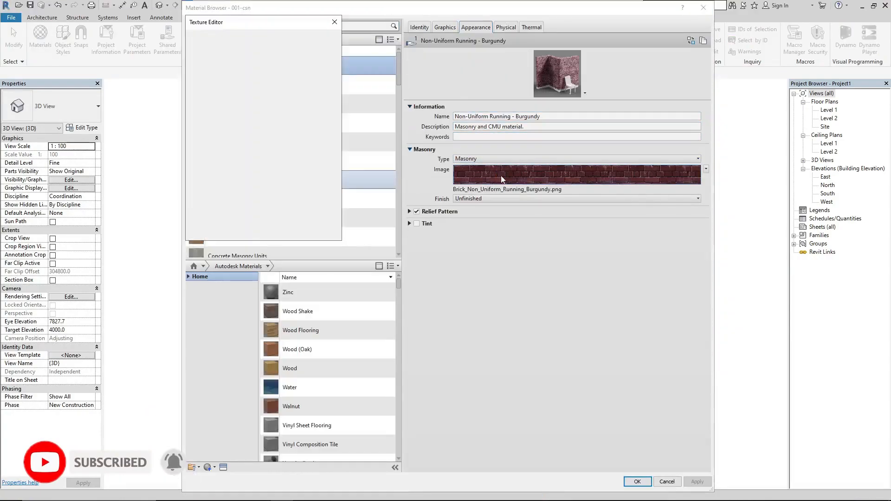